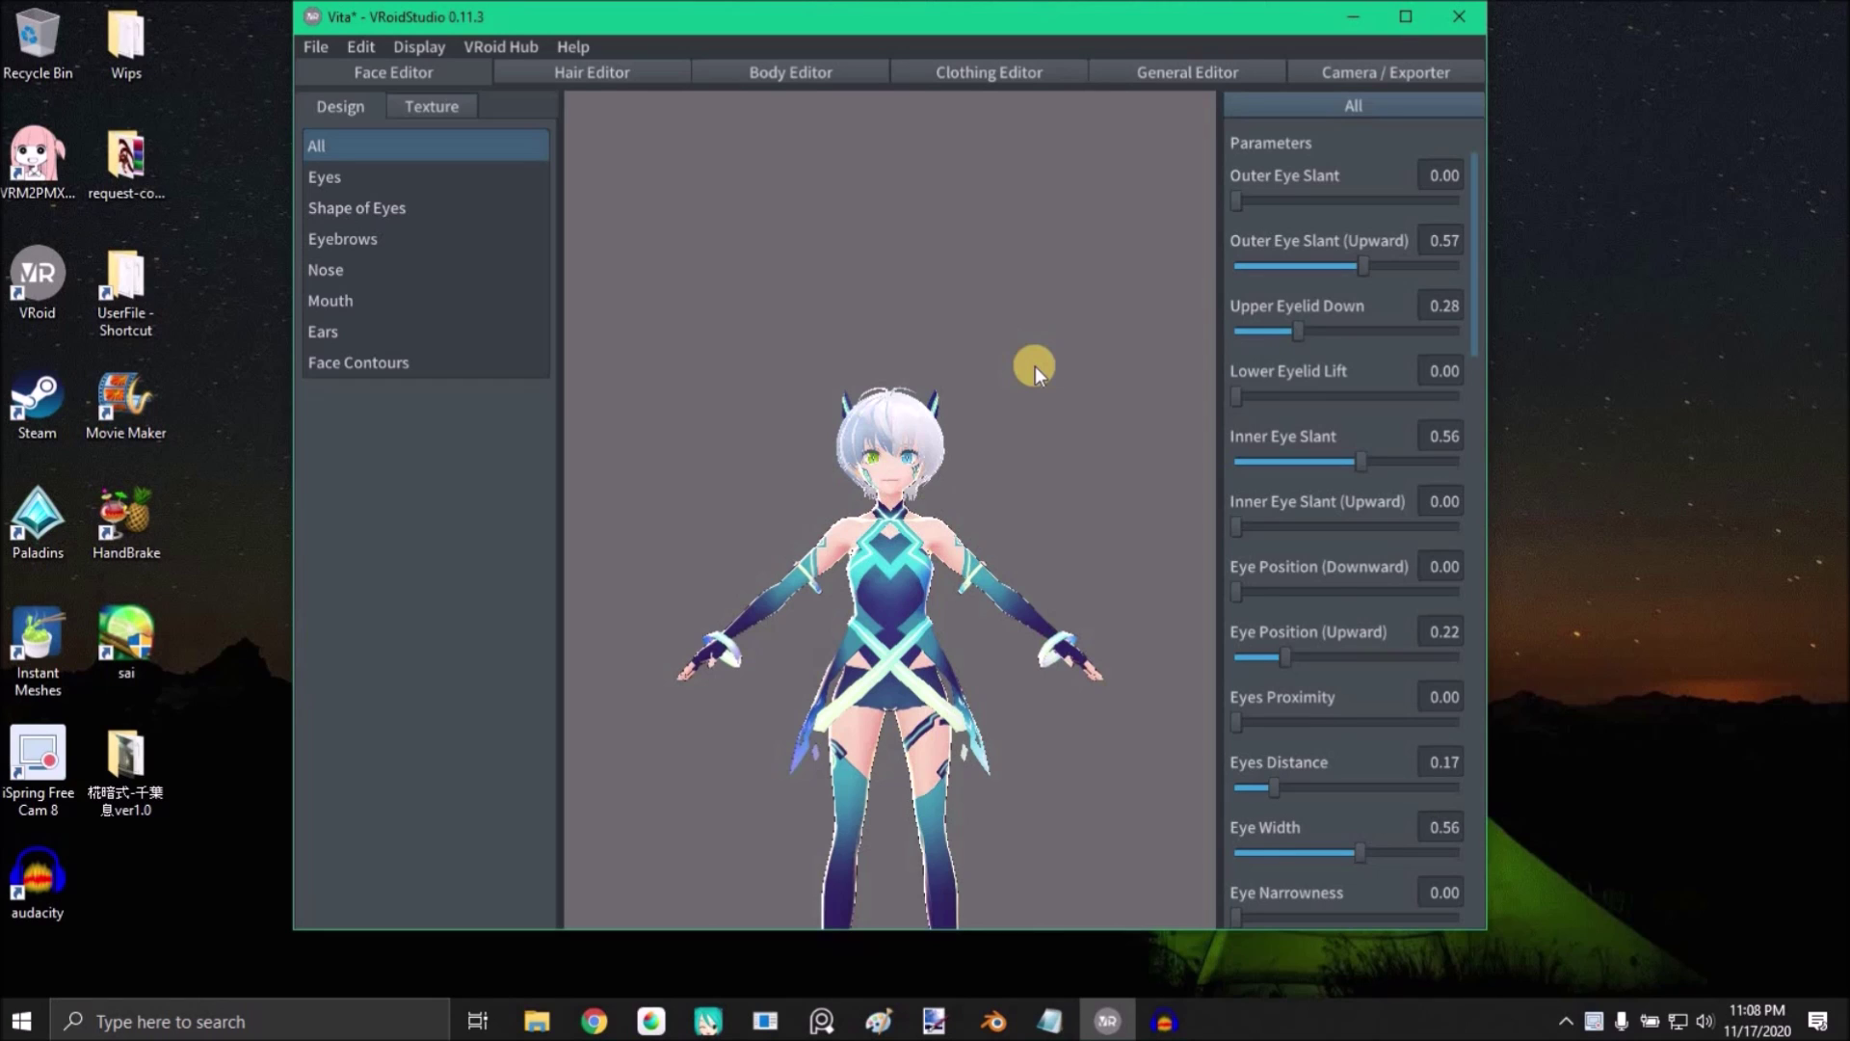
Step: Add a new freehand hair group in the Hair Editor and set its guide offset to 0.050
left_click(634, 64)
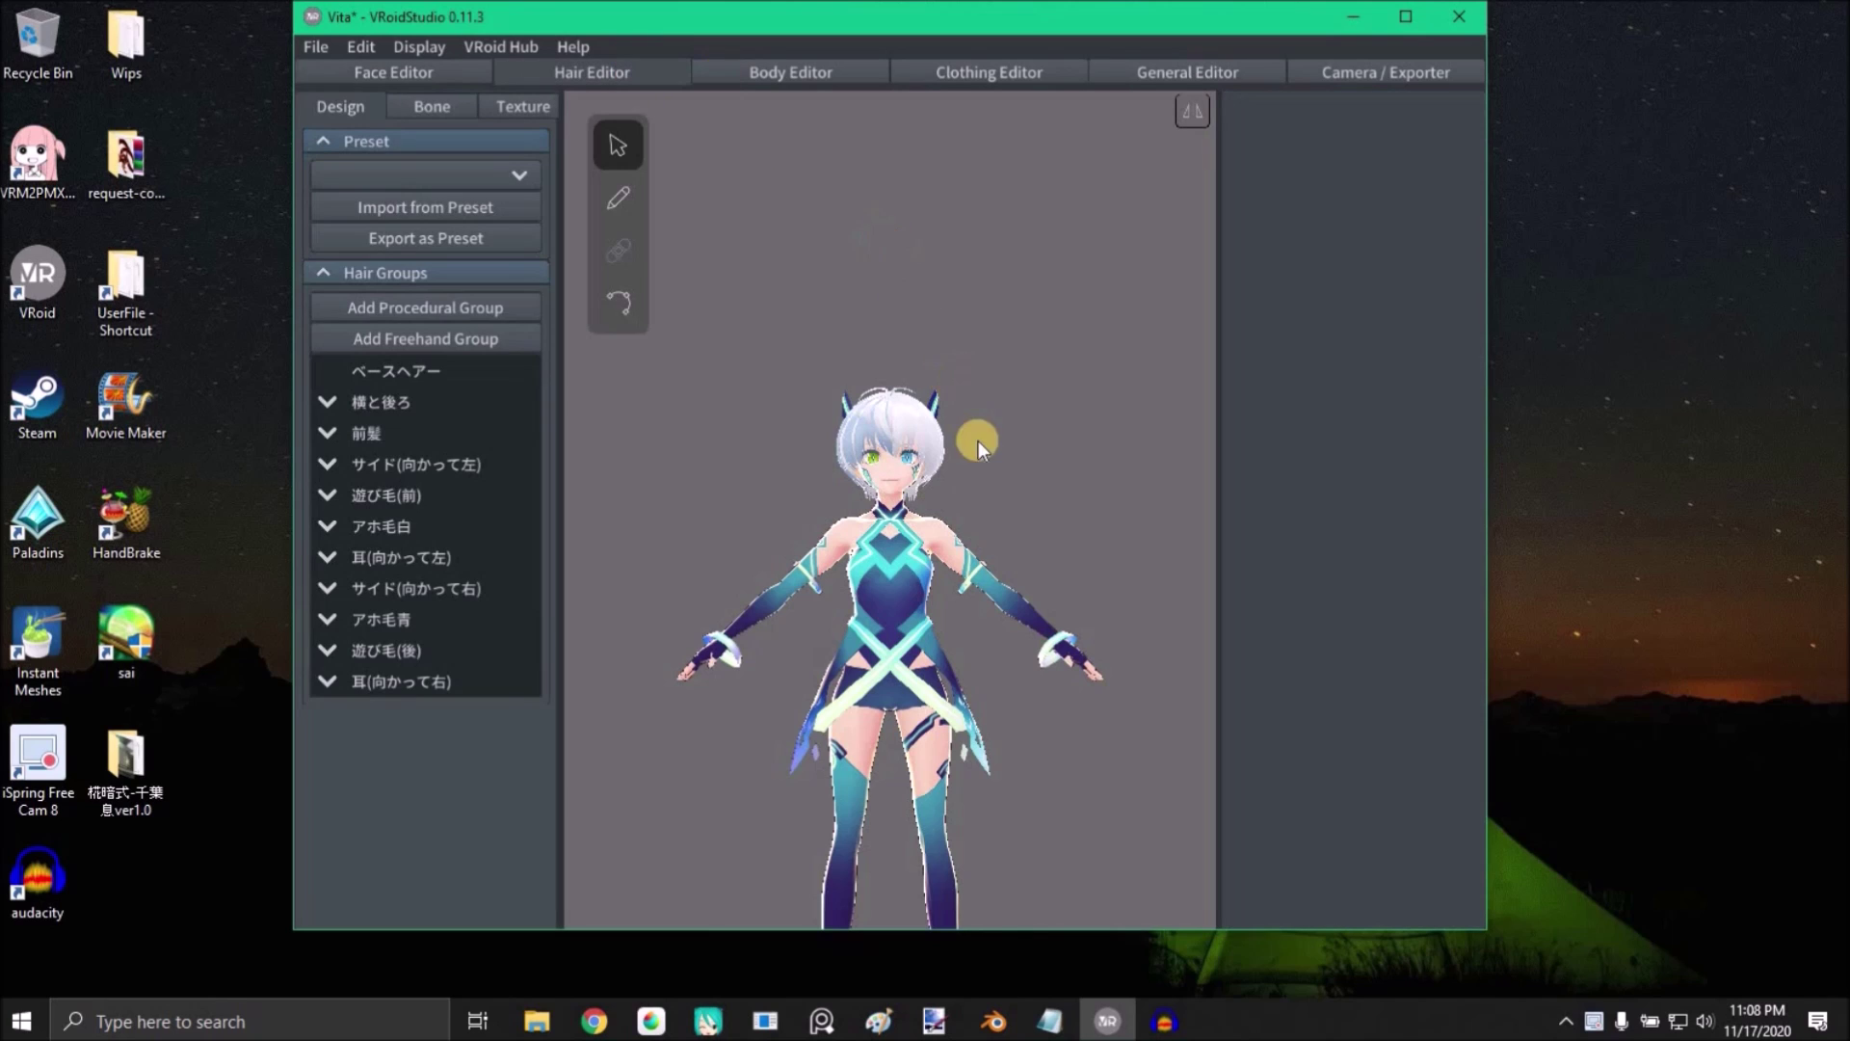
left_click(437, 341)
right_click_drag(1029, 427, 970, 508)
scroll(970, 507, "up", 5)
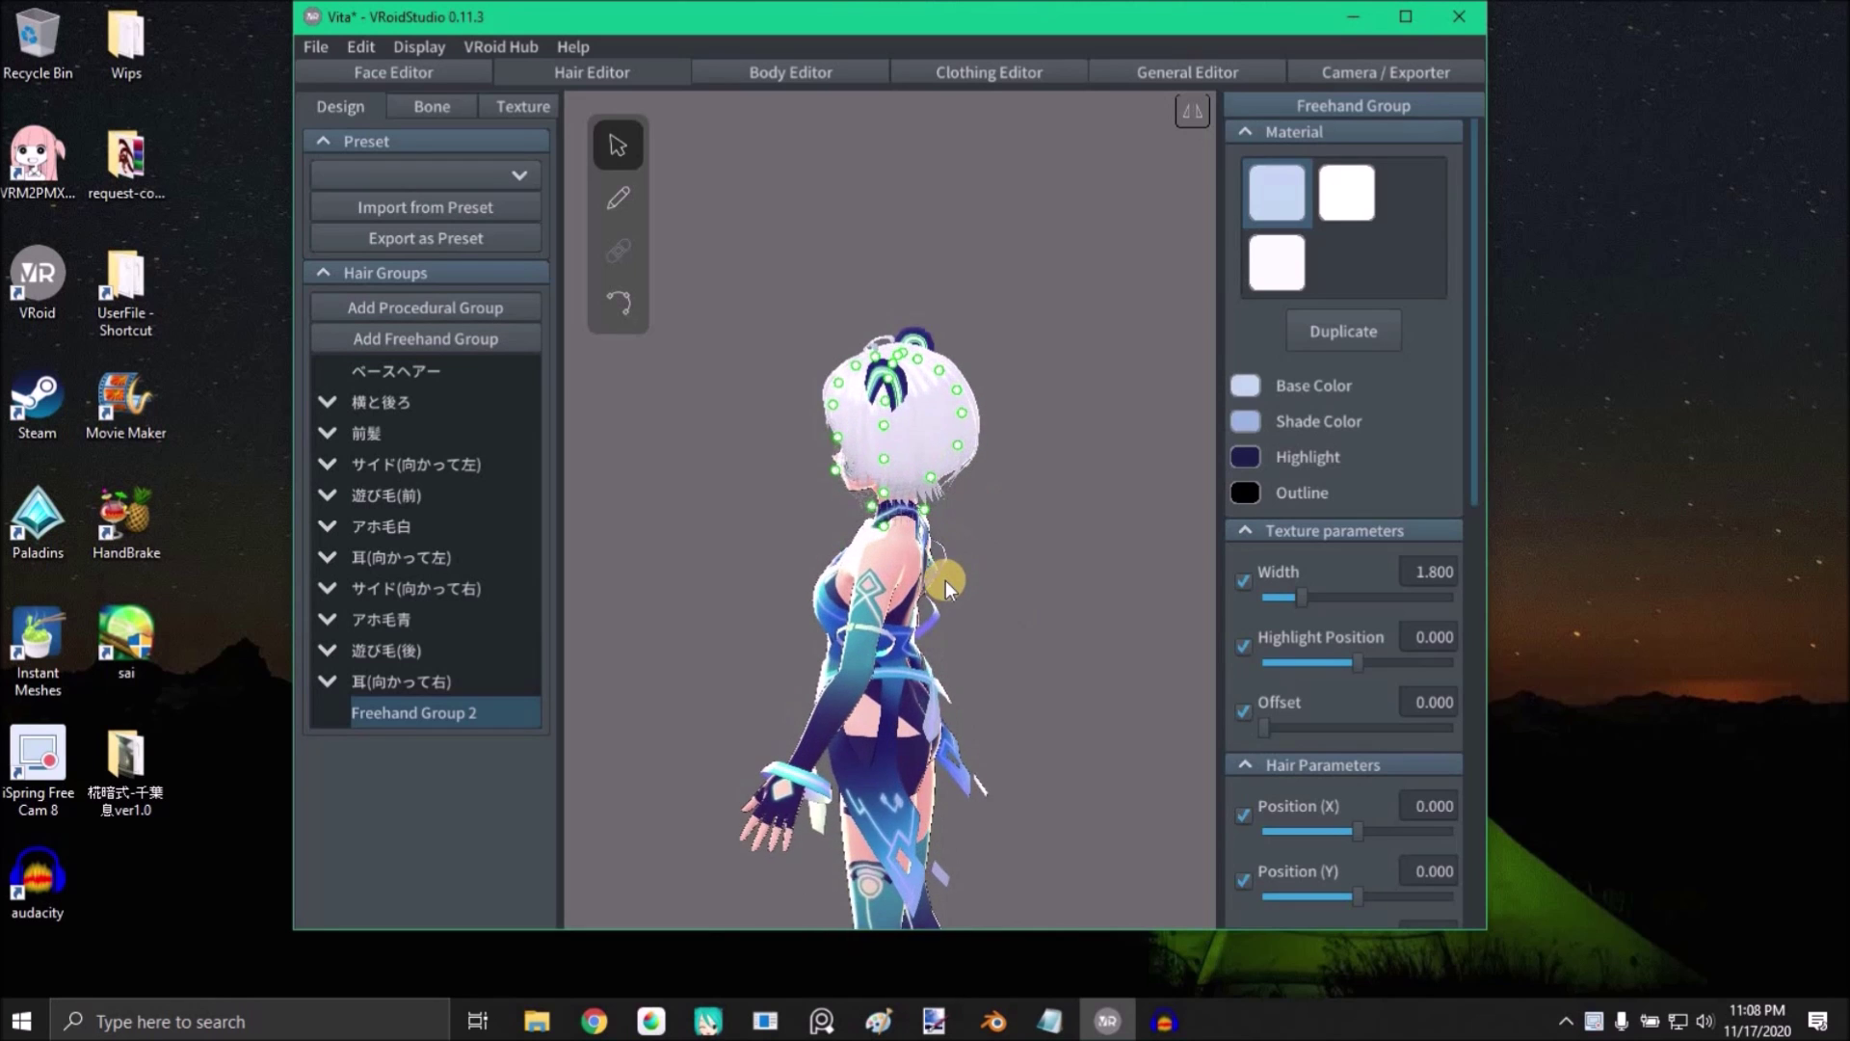
mouse_move(956, 575)
right_mouse_down()
mouse_move(950, 455)
mouse_move(950, 492)
mouse_move(930, 486)
mouse_move(910, 522)
mouse_move(1008, 520)
right_mouse_up()
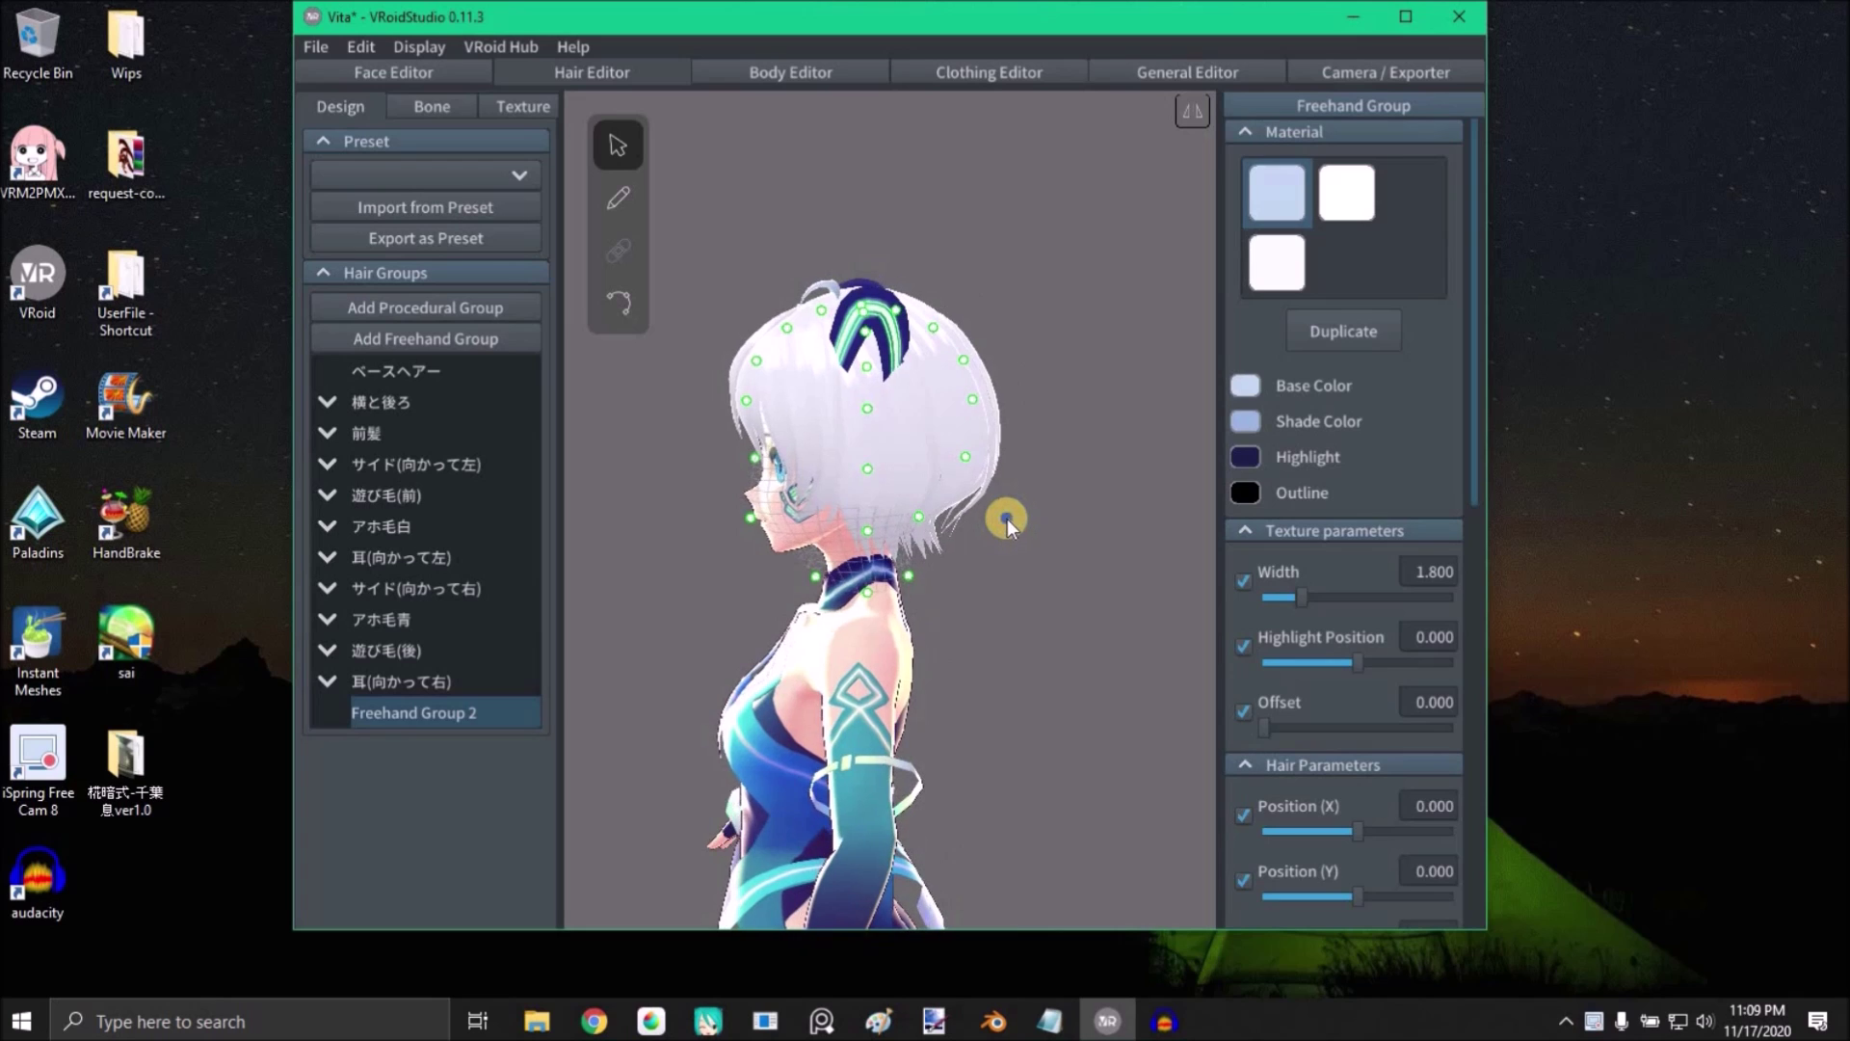
scroll(1418, 566, "down", 3)
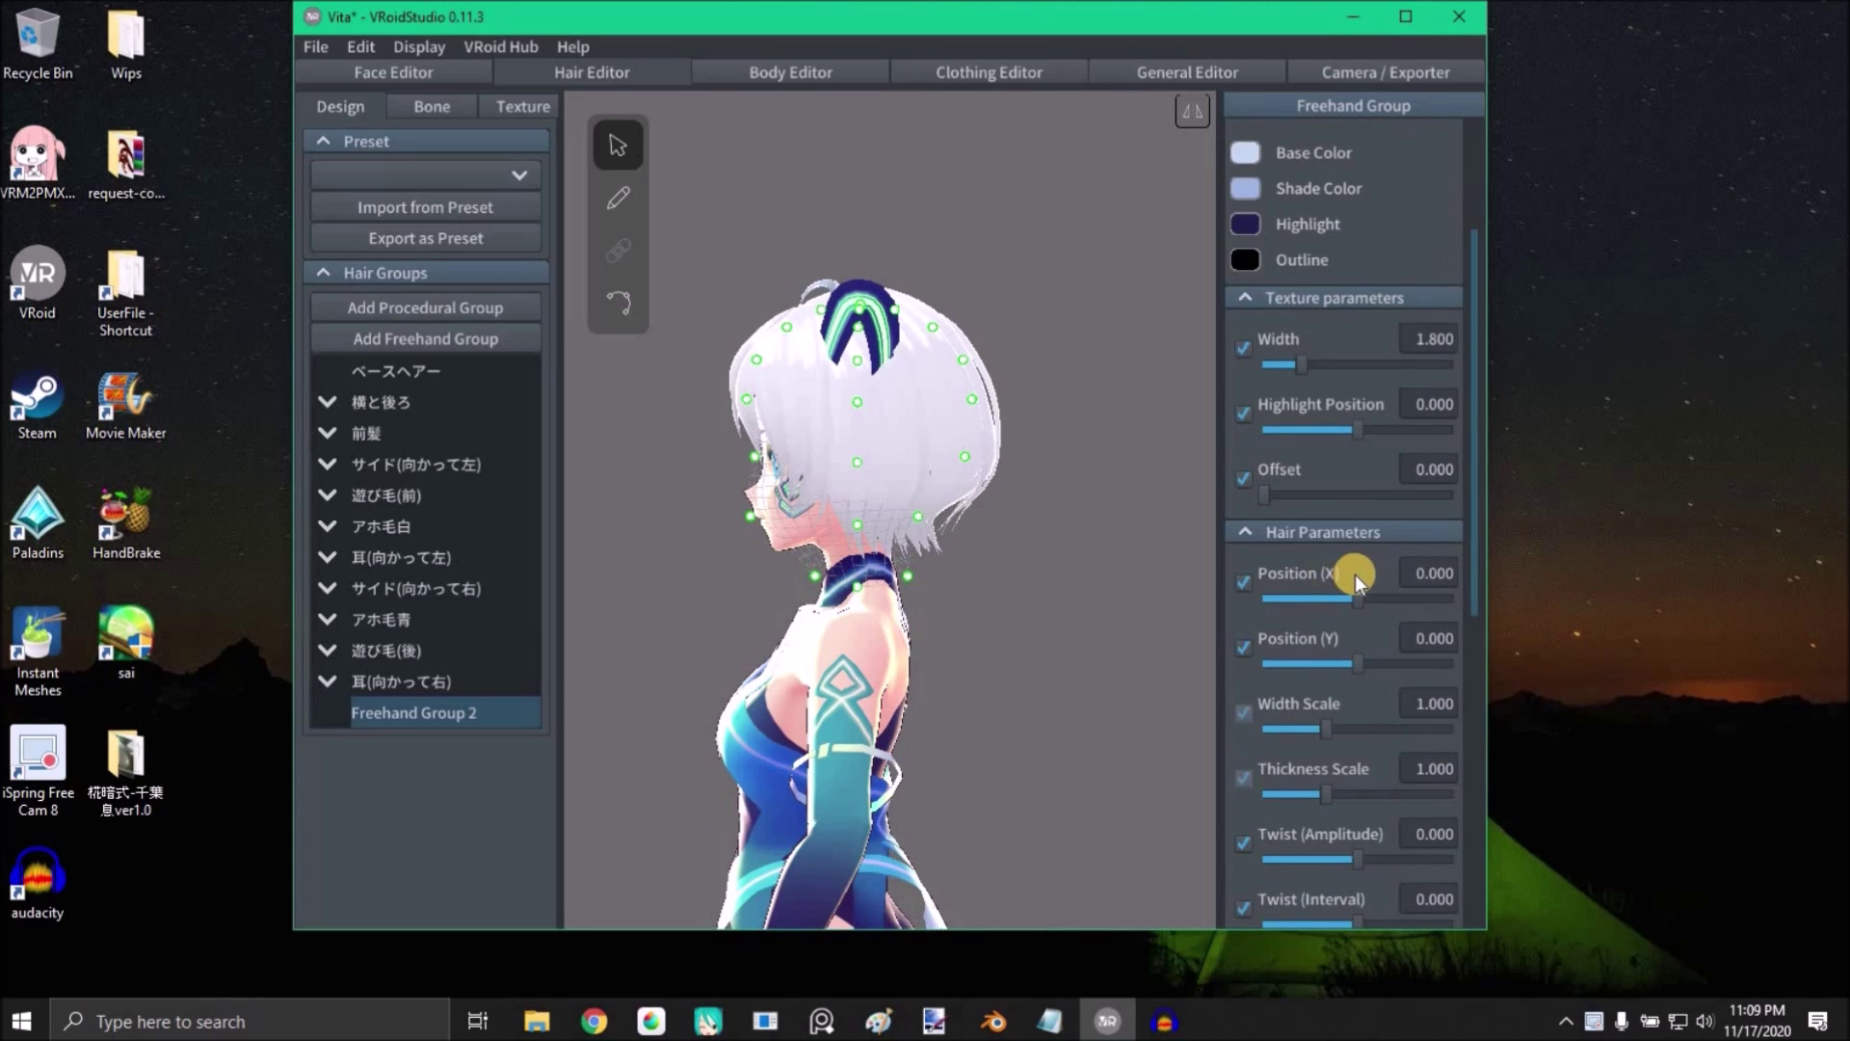
scroll(1354, 574, "down", 10)
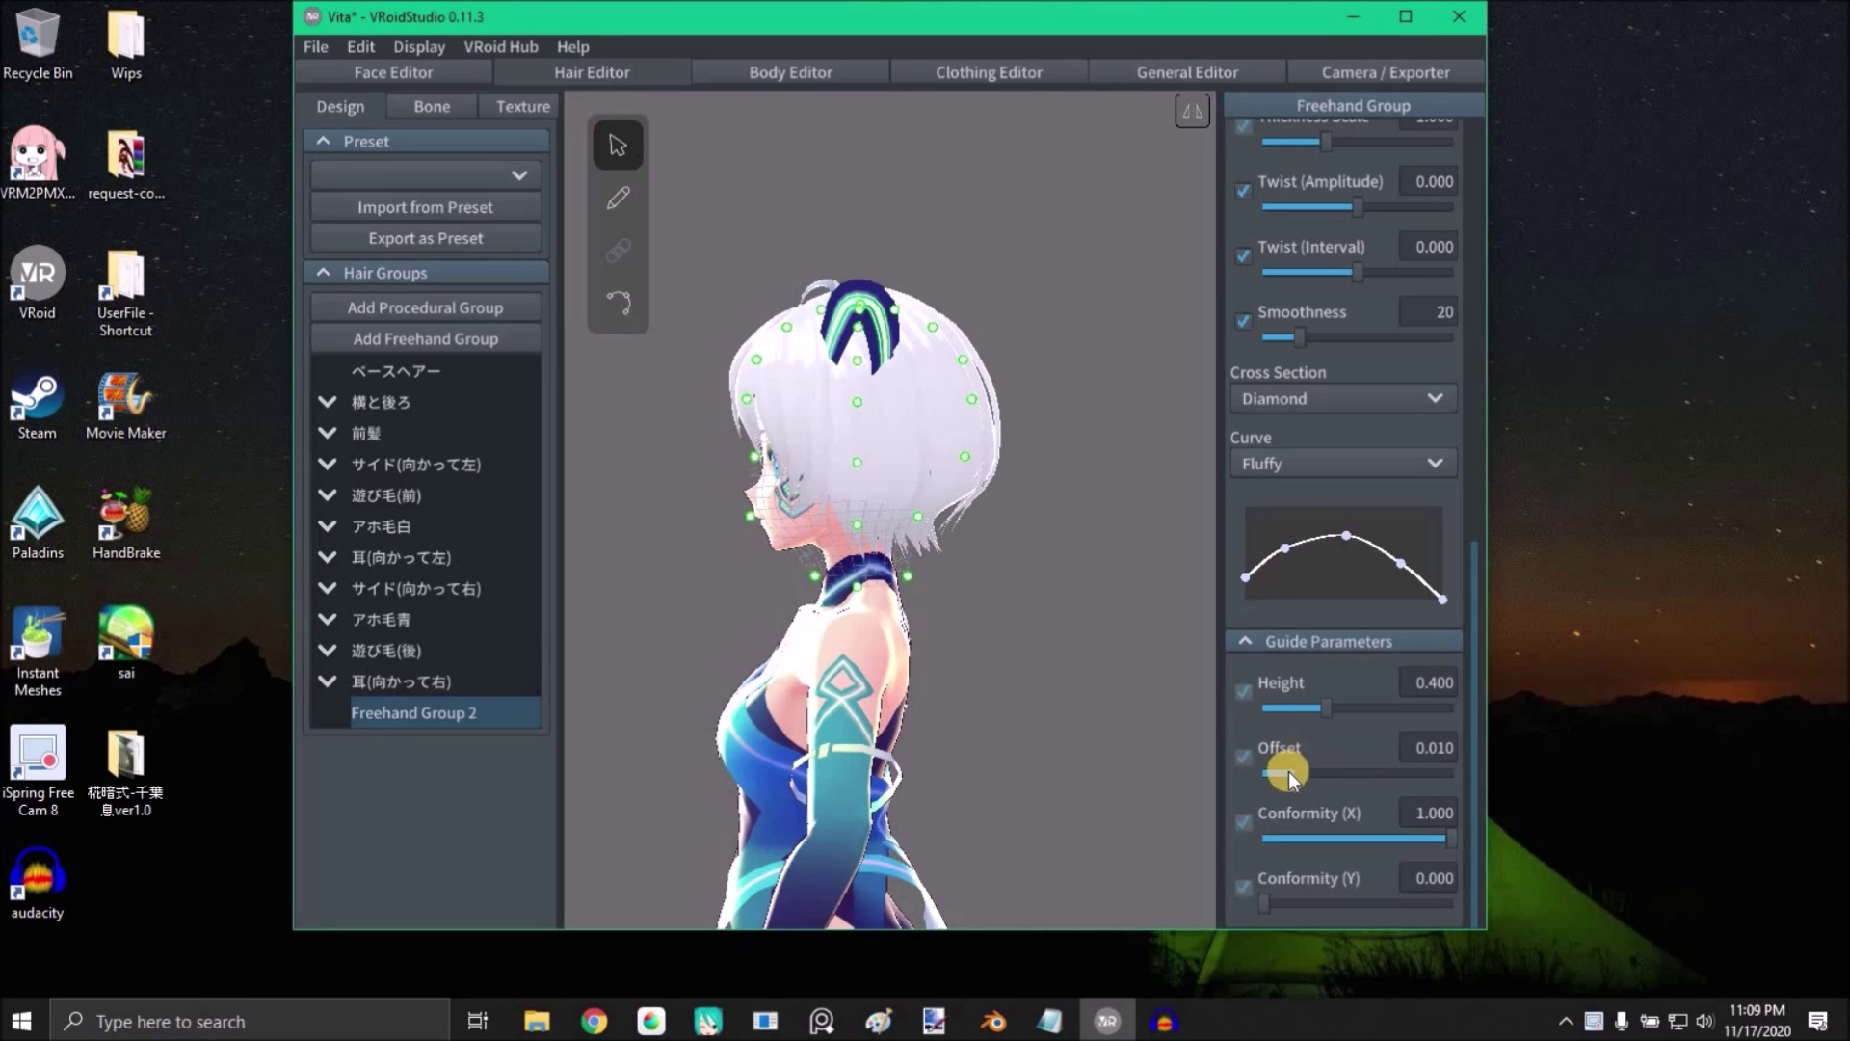
left_click_drag(1303, 776, 1582, 748)
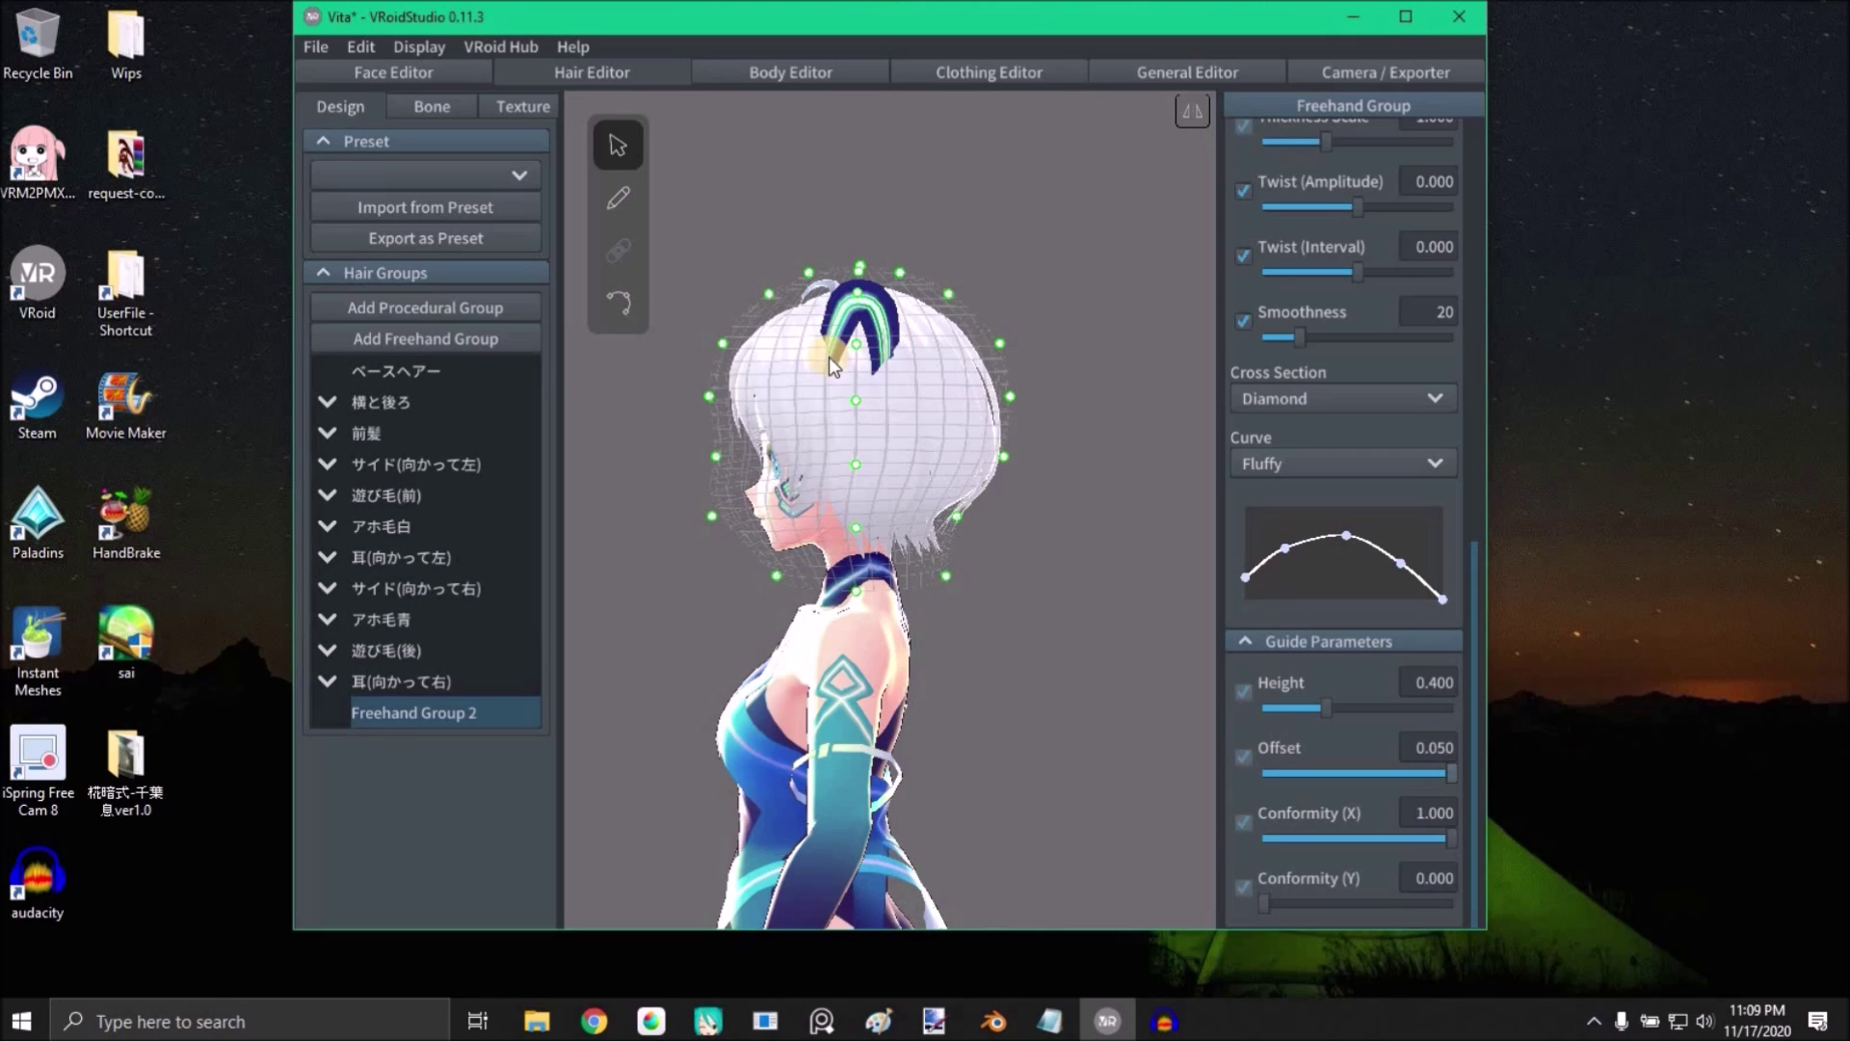
Step: Stretch the hair guide mesh downward at the lower back and upward into a tall peak above the head
left_click_drag(958, 518, 1003, 675)
left_click_drag(959, 282, 990, 247)
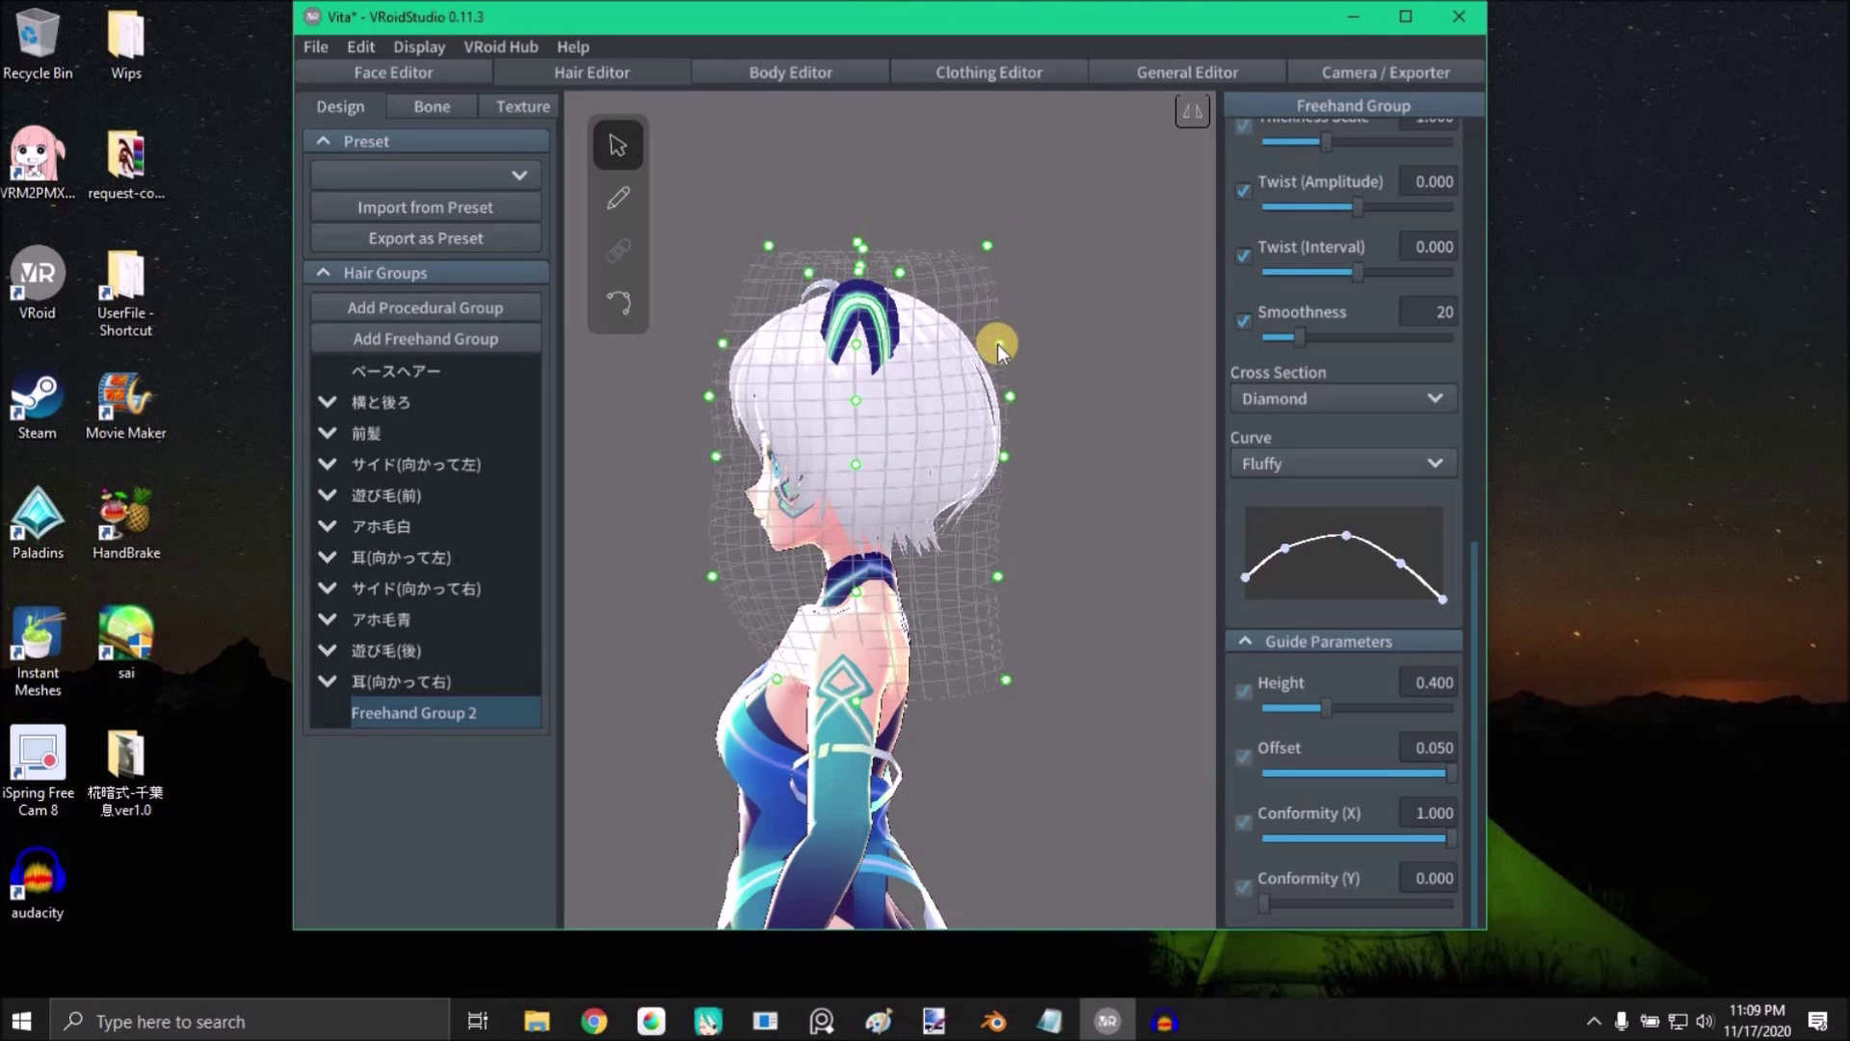
left_click(901, 268)
left_click_drag(920, 216, 940, 199)
left_click_drag(861, 261, 883, 166)
Step: Move the guide points behind the head slightly outward to enlarge the back of the mesh
left_click(1012, 397)
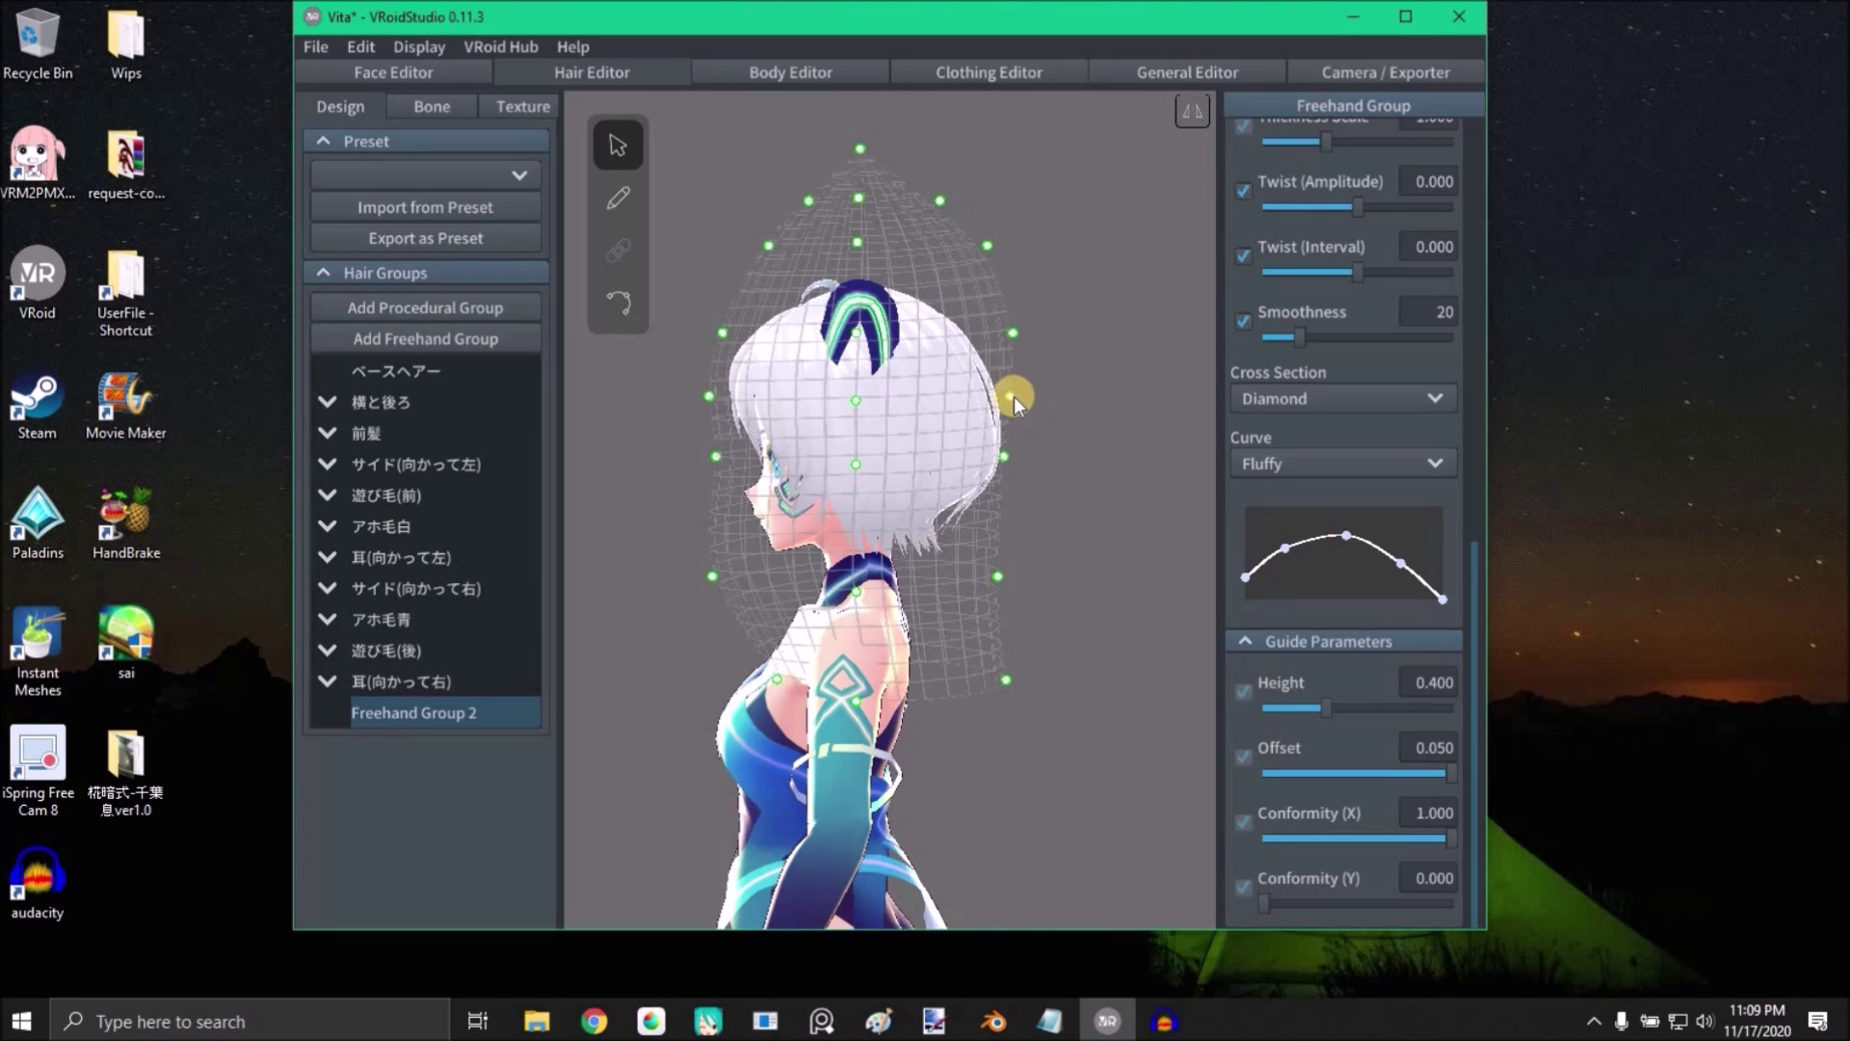
left_click_drag(1023, 396, 1026, 392)
left_click_drag(1005, 455, 1018, 461)
left_click_drag(1003, 585, 1019, 581)
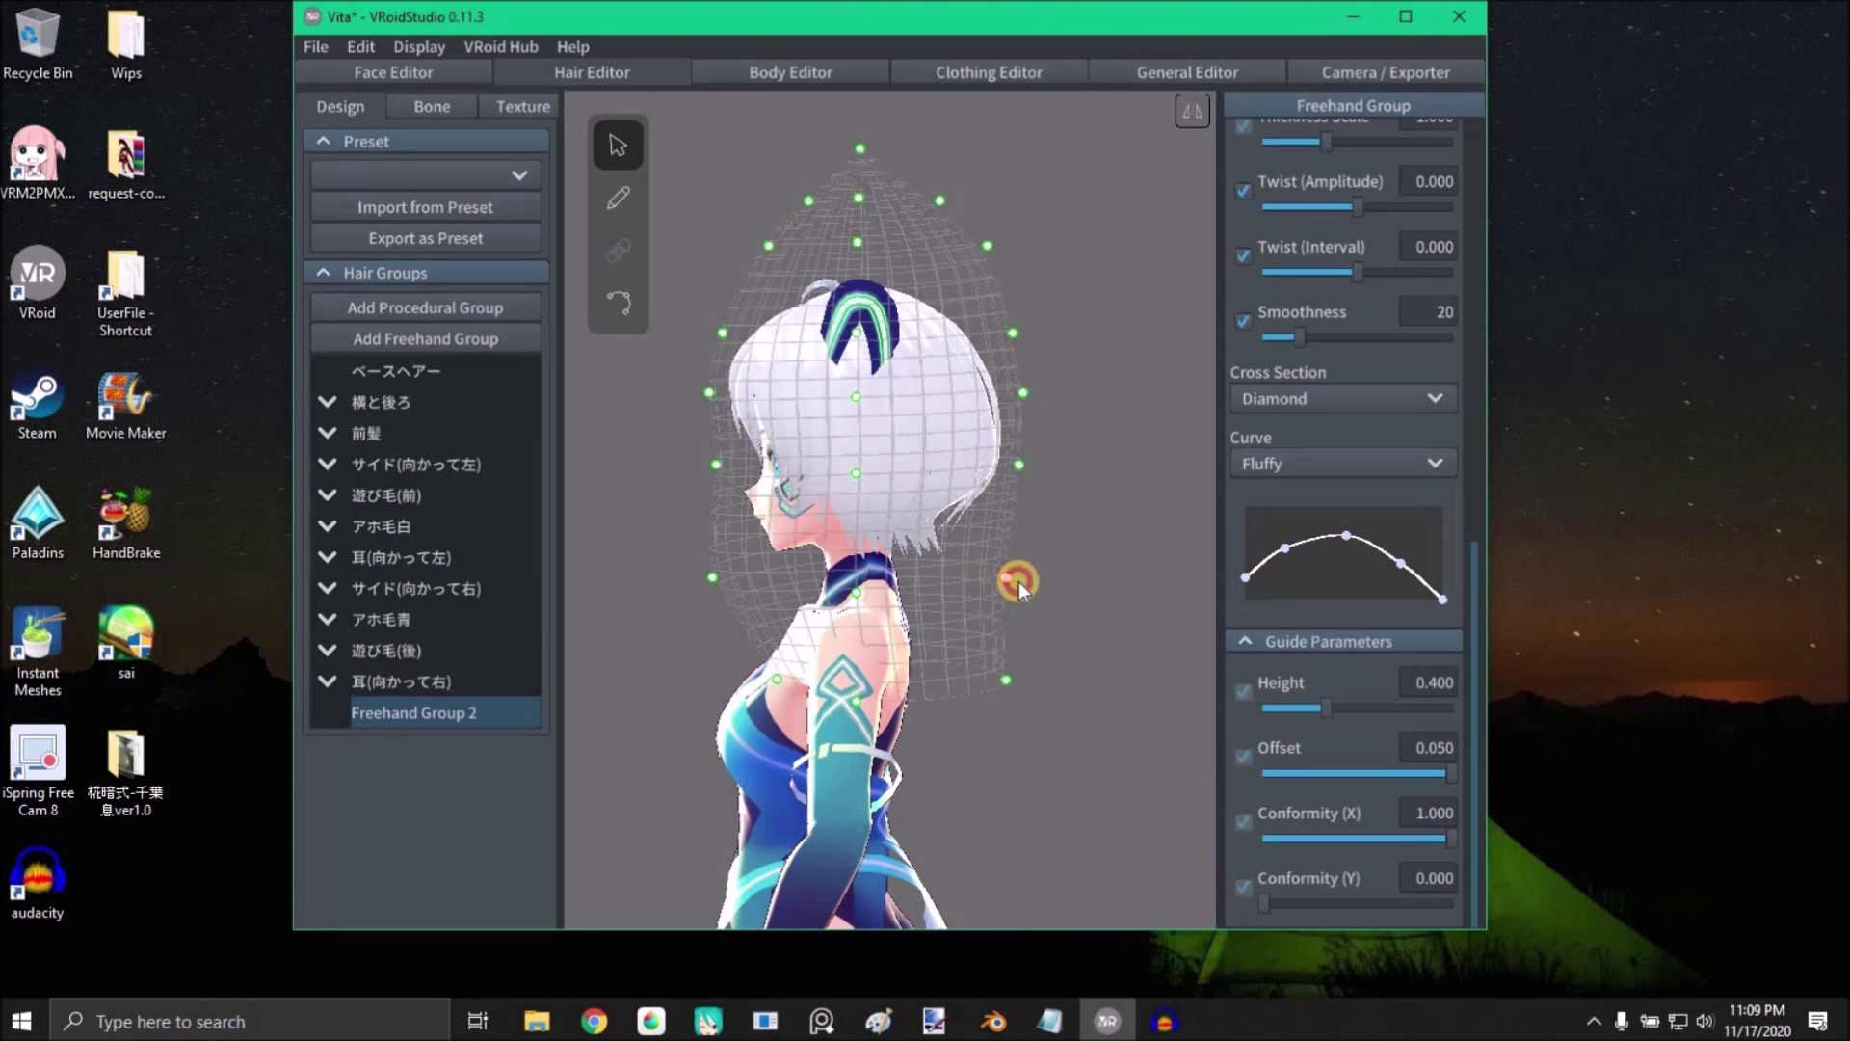
left_click(1047, 312)
Step: From the back view, widen the guide mesh at the sides of the head and narrow its lowest side points
right_click_drag(1044, 640, 1069, 382)
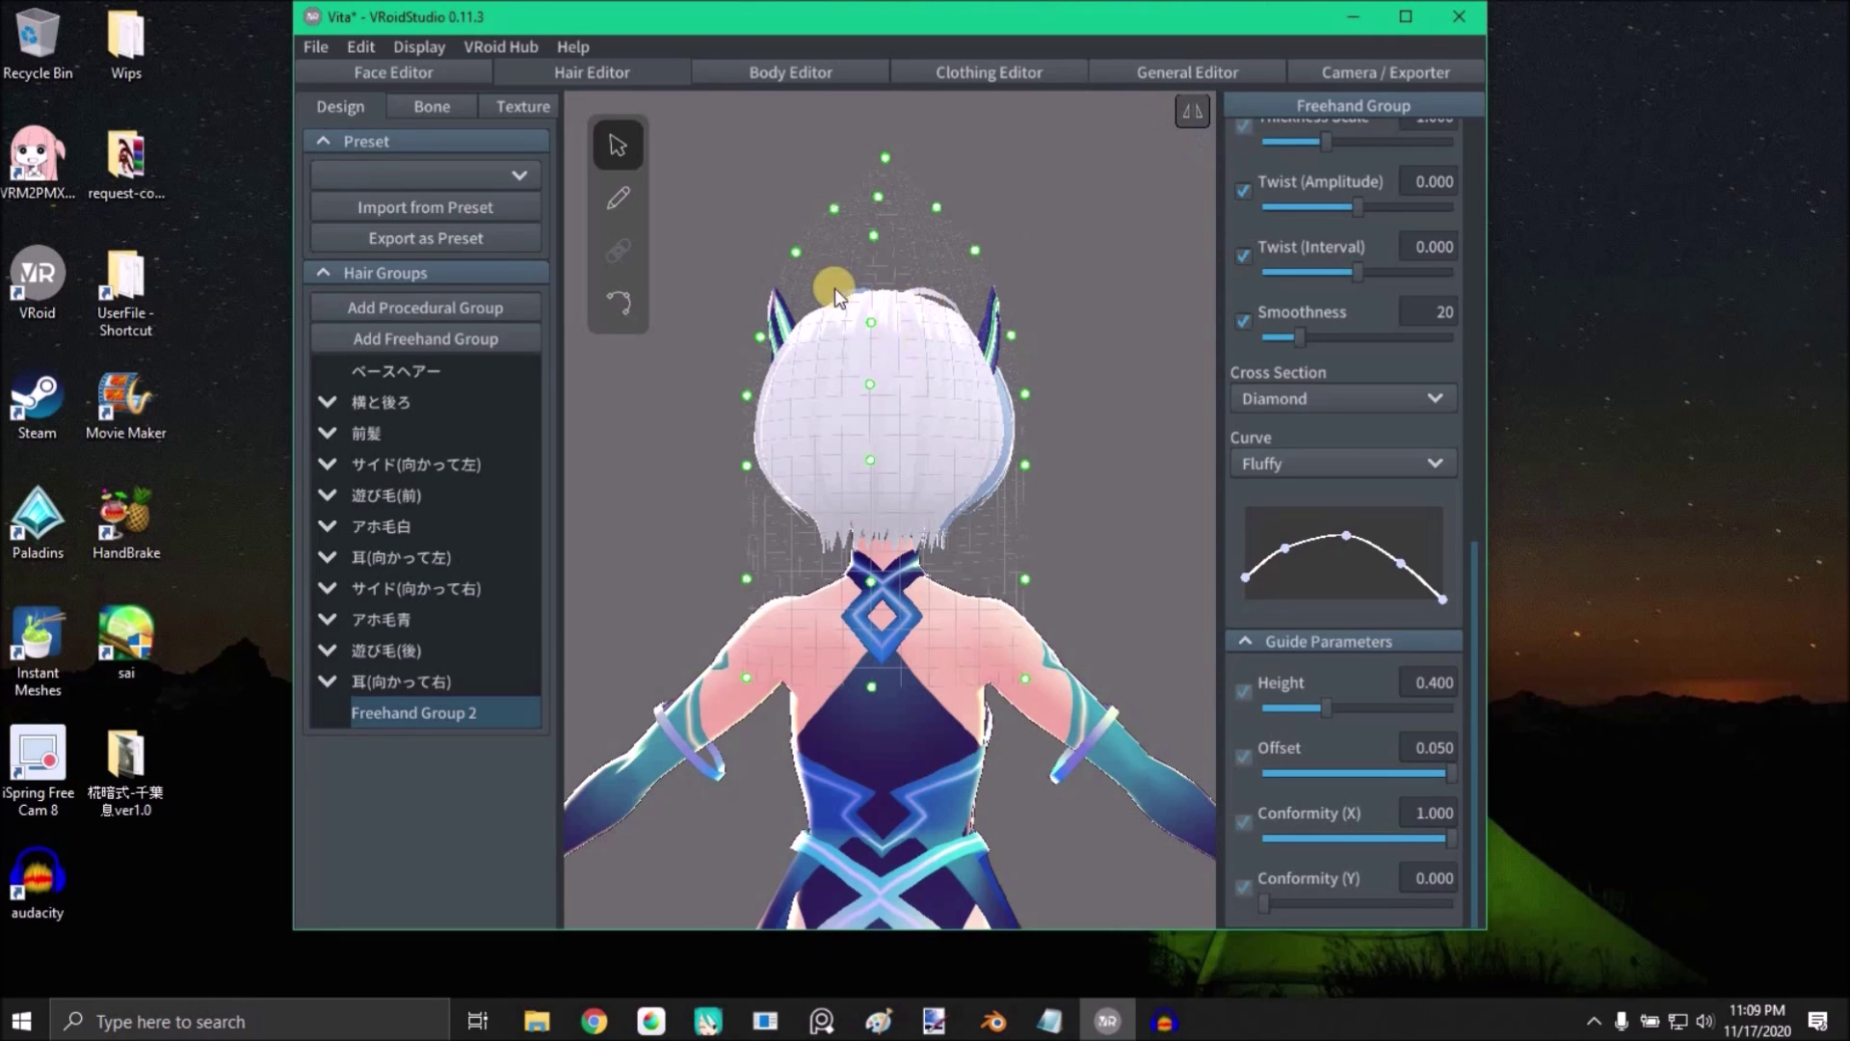
left_click_drag(1012, 333, 1026, 334)
left_click_drag(976, 250, 1015, 251)
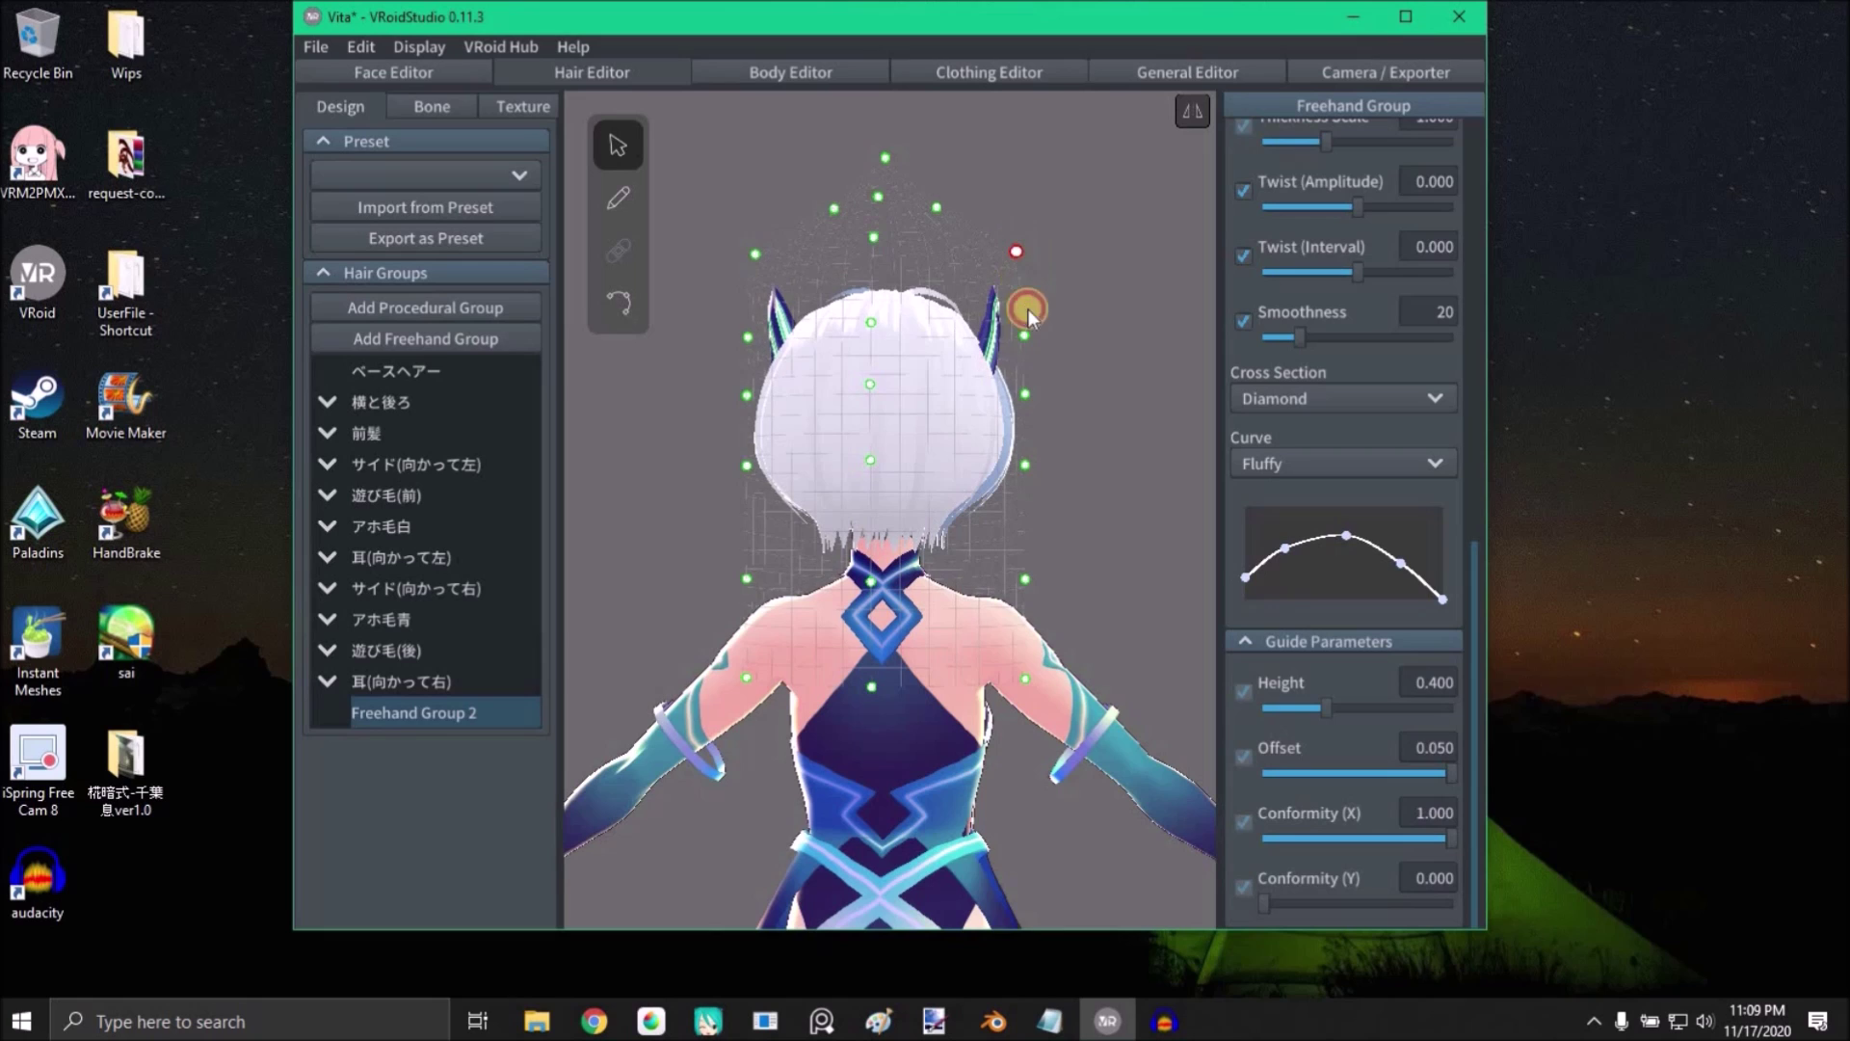
left_click_drag(1027, 468, 1036, 465)
left_click_drag(1028, 389, 1042, 336)
left_click(1028, 333)
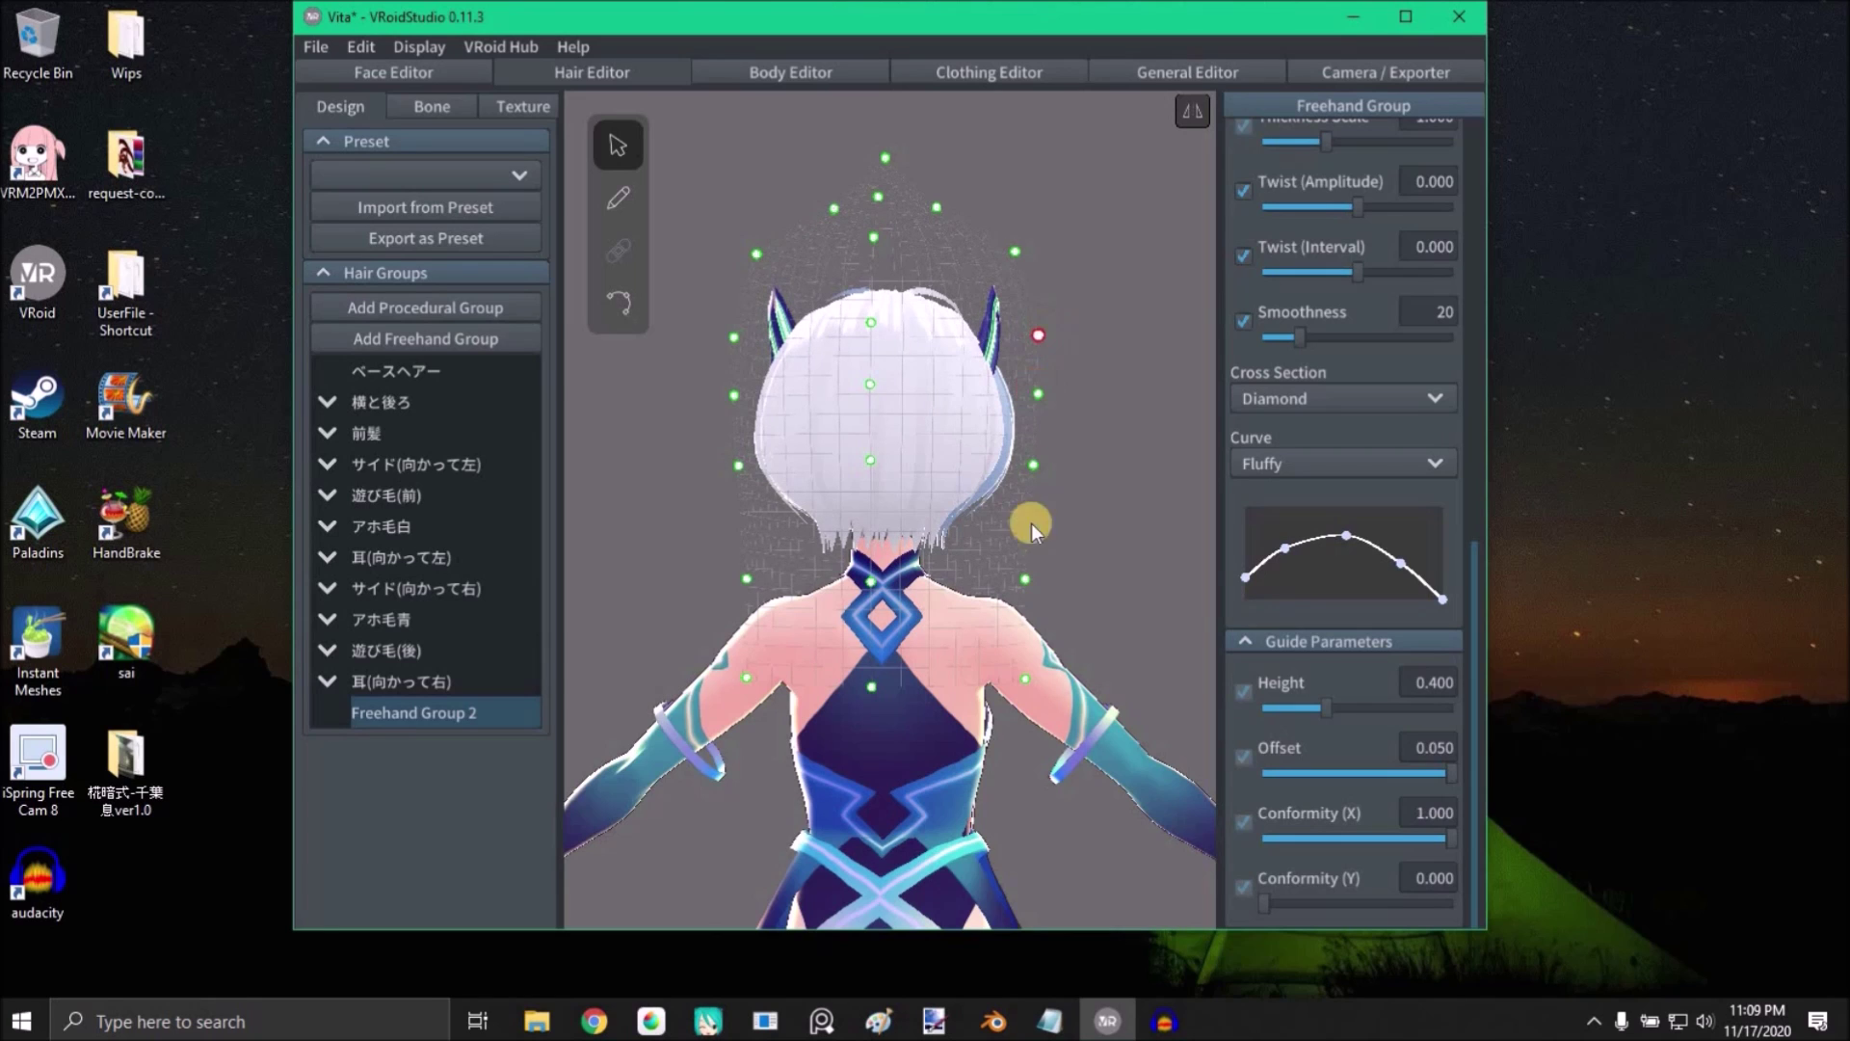
left_click_drag(1028, 680, 1013, 681)
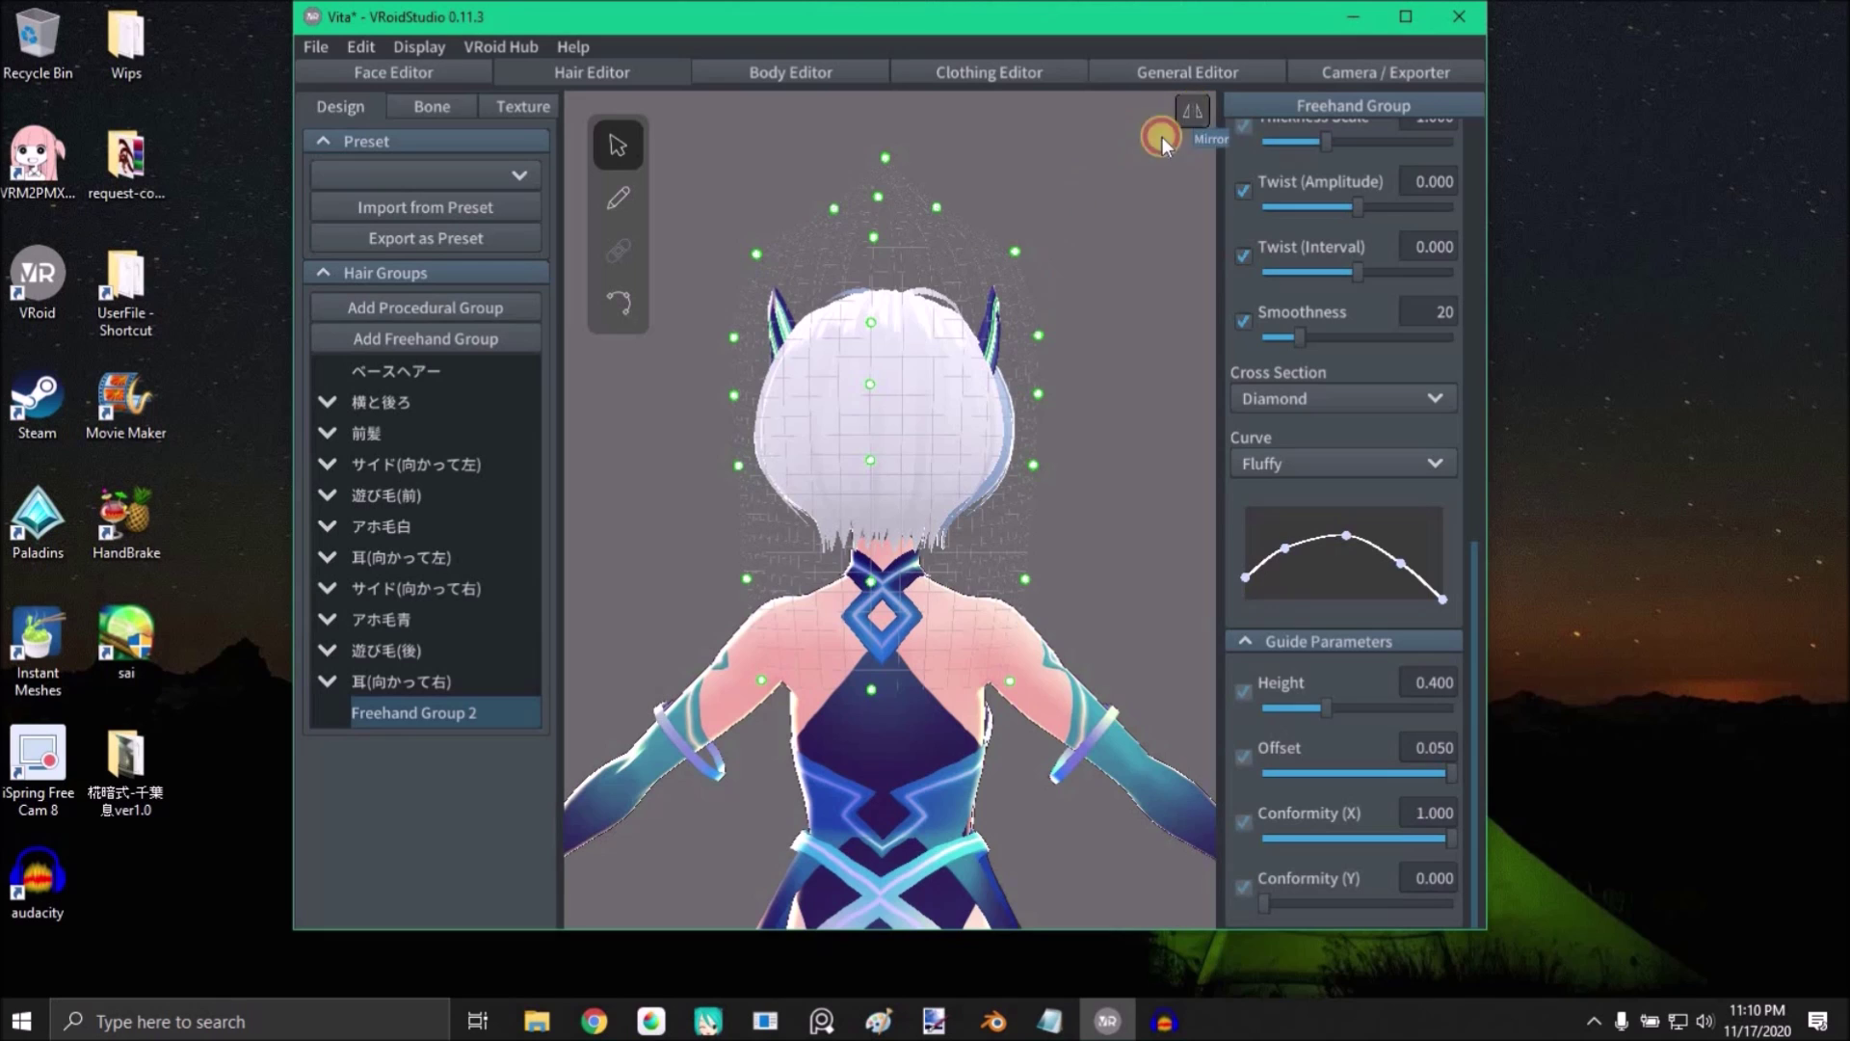
Step: Draw a mirrored pair of wide curved strands on the back of the head with the hair brush, forming a ring
scroll(980, 323, "up", 1)
right_click_drag(985, 325, 892, 268, "shift")
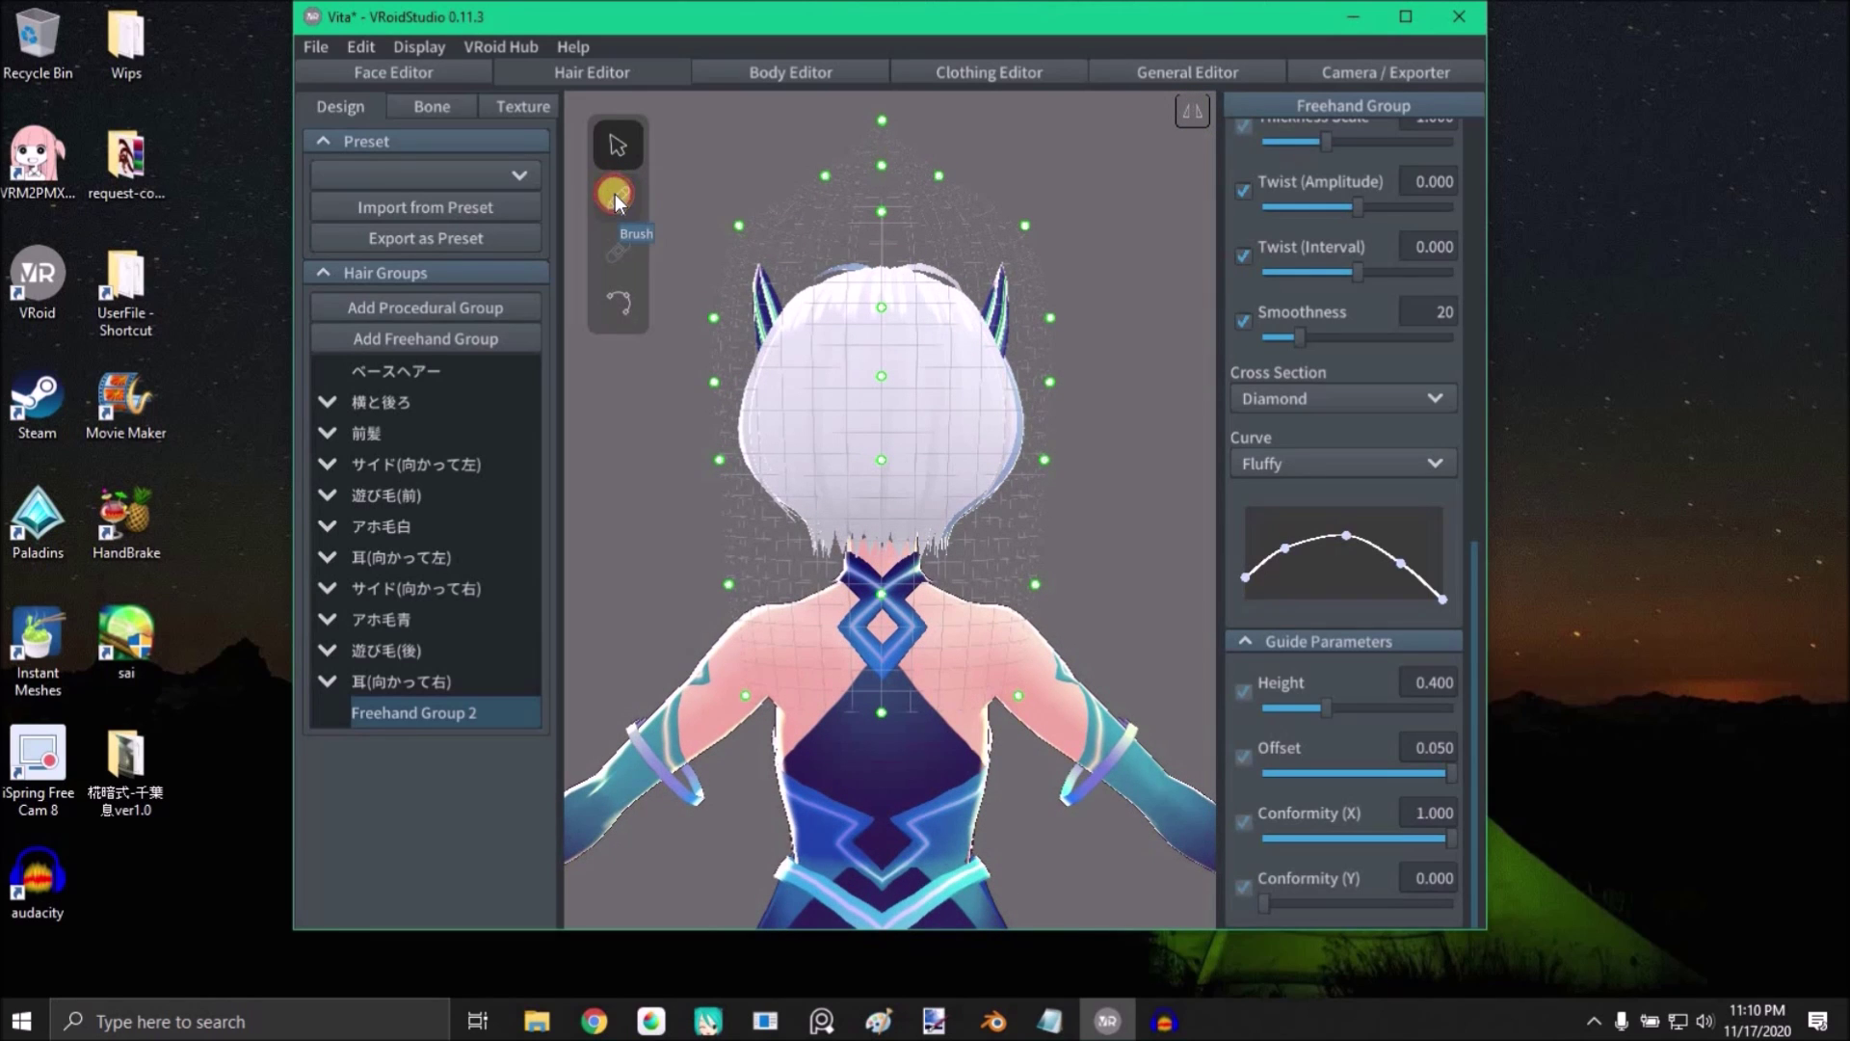
key("b")
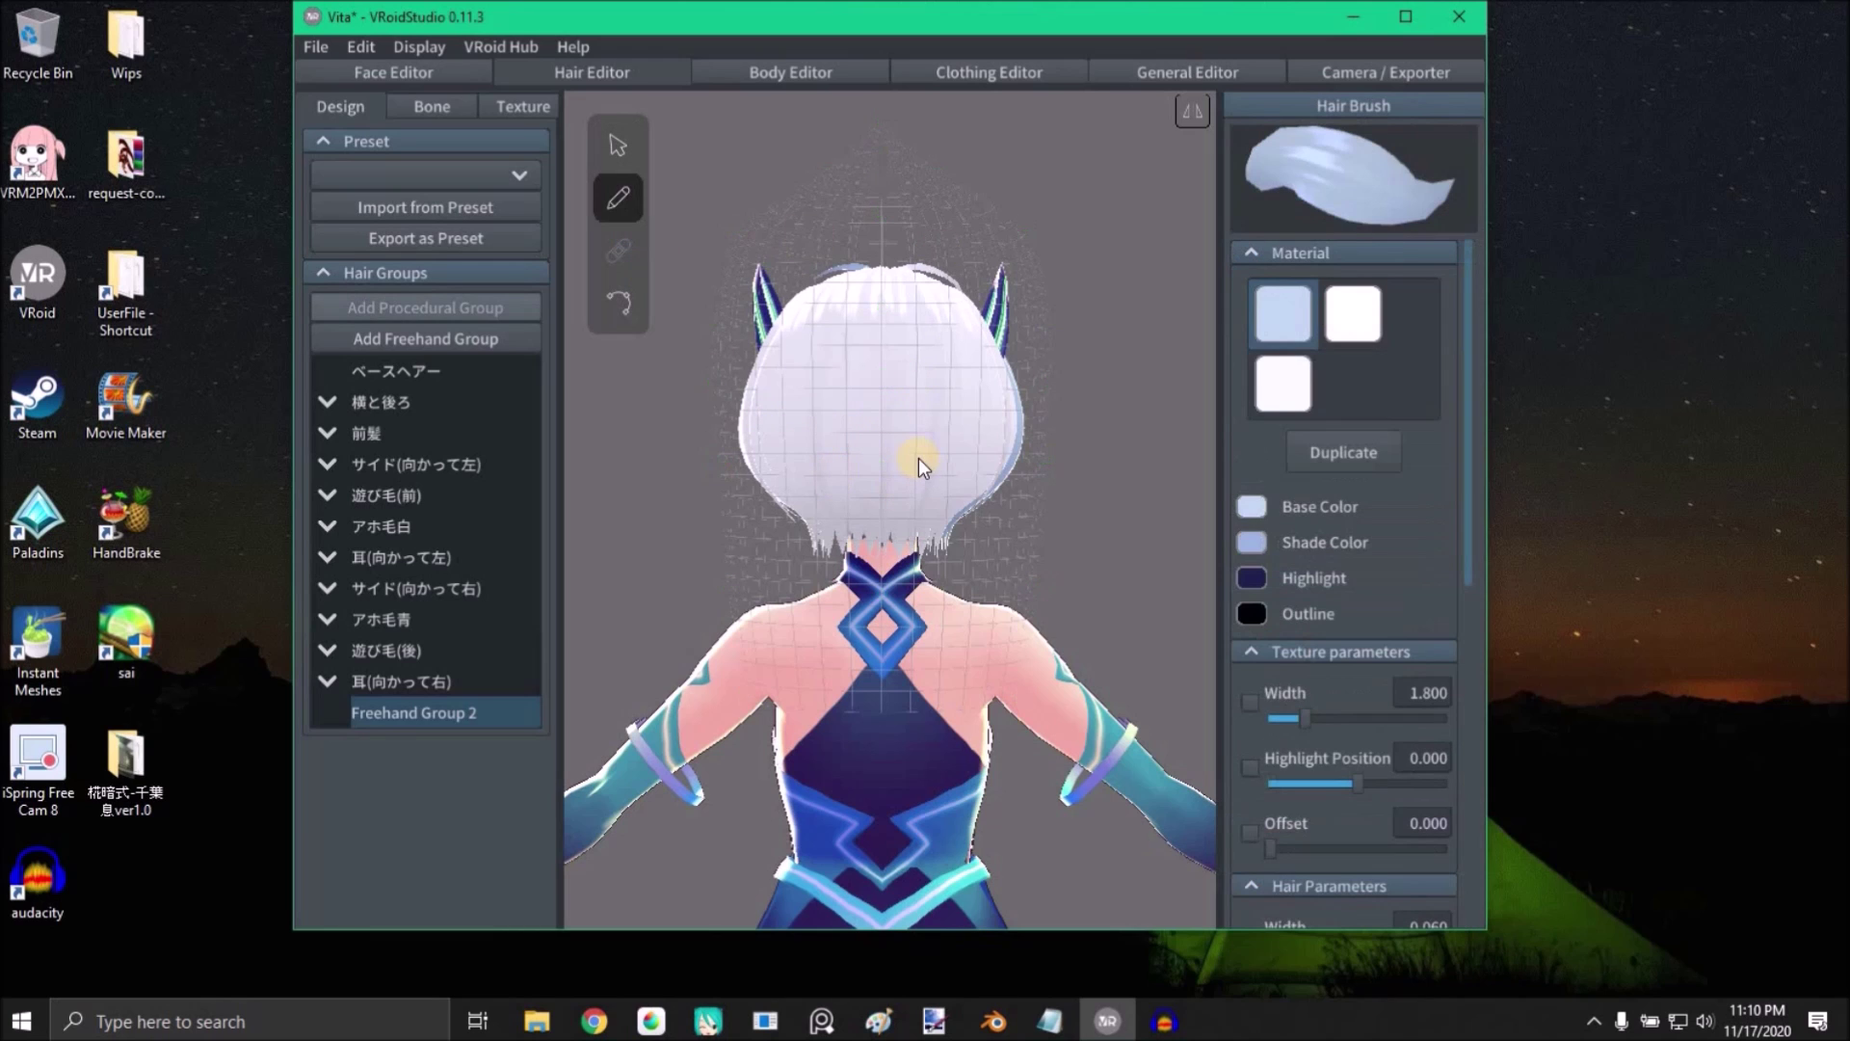
scroll(1121, 233, "up", 2)
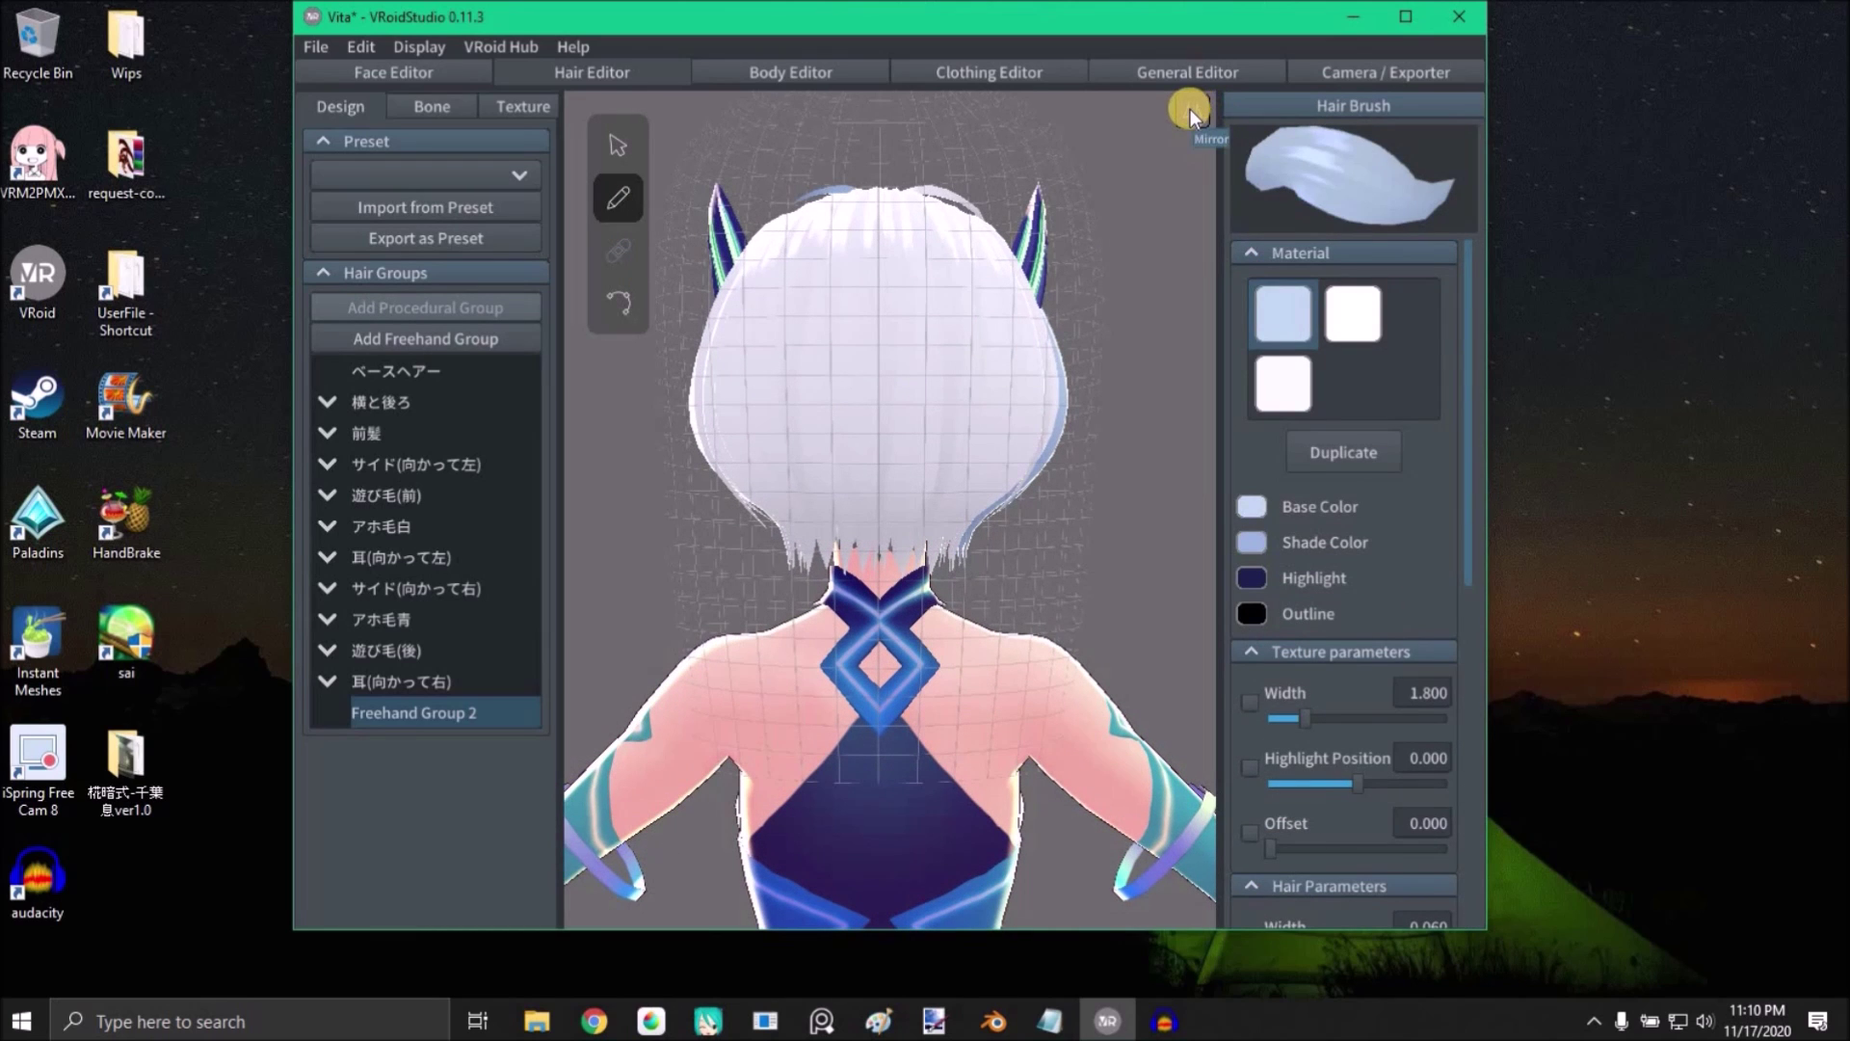
middle_click_drag(976, 394, 956, 435)
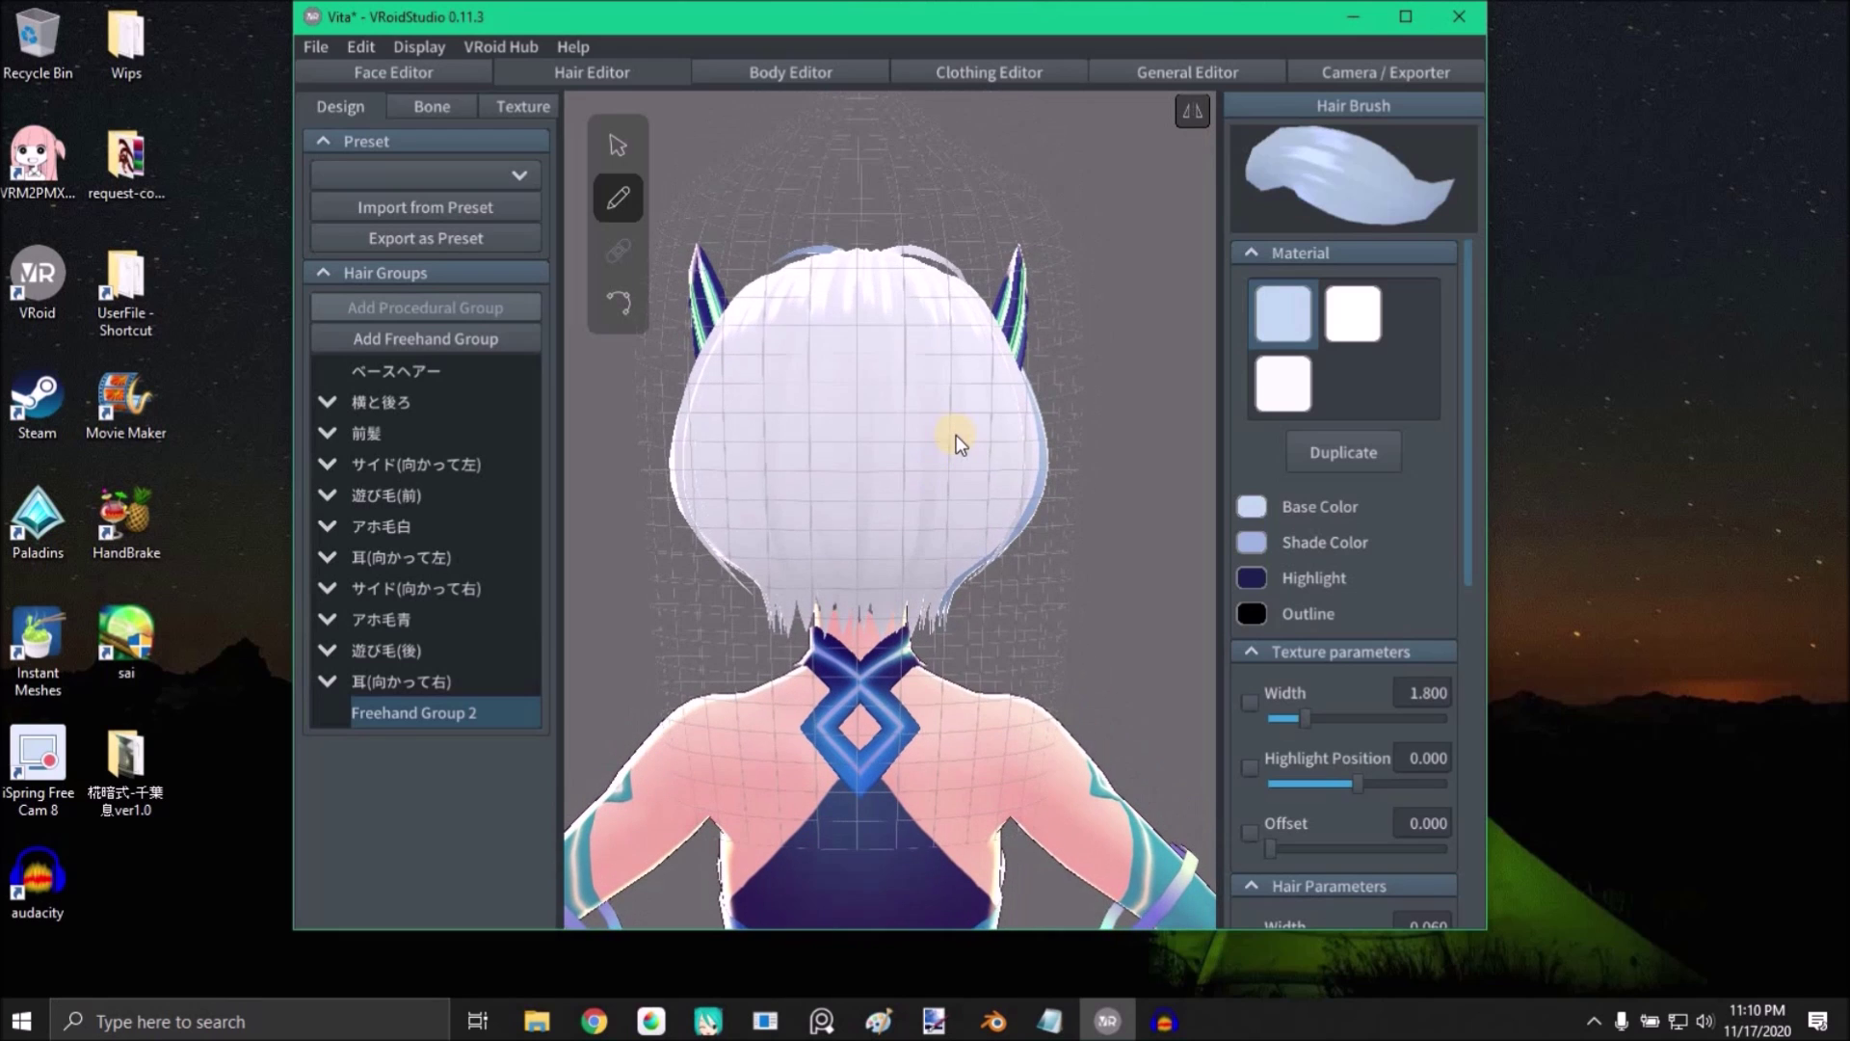
right_click_drag(959, 430, 954, 421)
mouse_move(857, 314)
left_mouse_down()
mouse_move(934, 342)
mouse_move(988, 420)
left_mouse_up()
mouse_move(987, 421)
right_mouse_down()
mouse_move(1027, 428)
mouse_move(994, 413)
right_mouse_up()
key("ctrl+z")
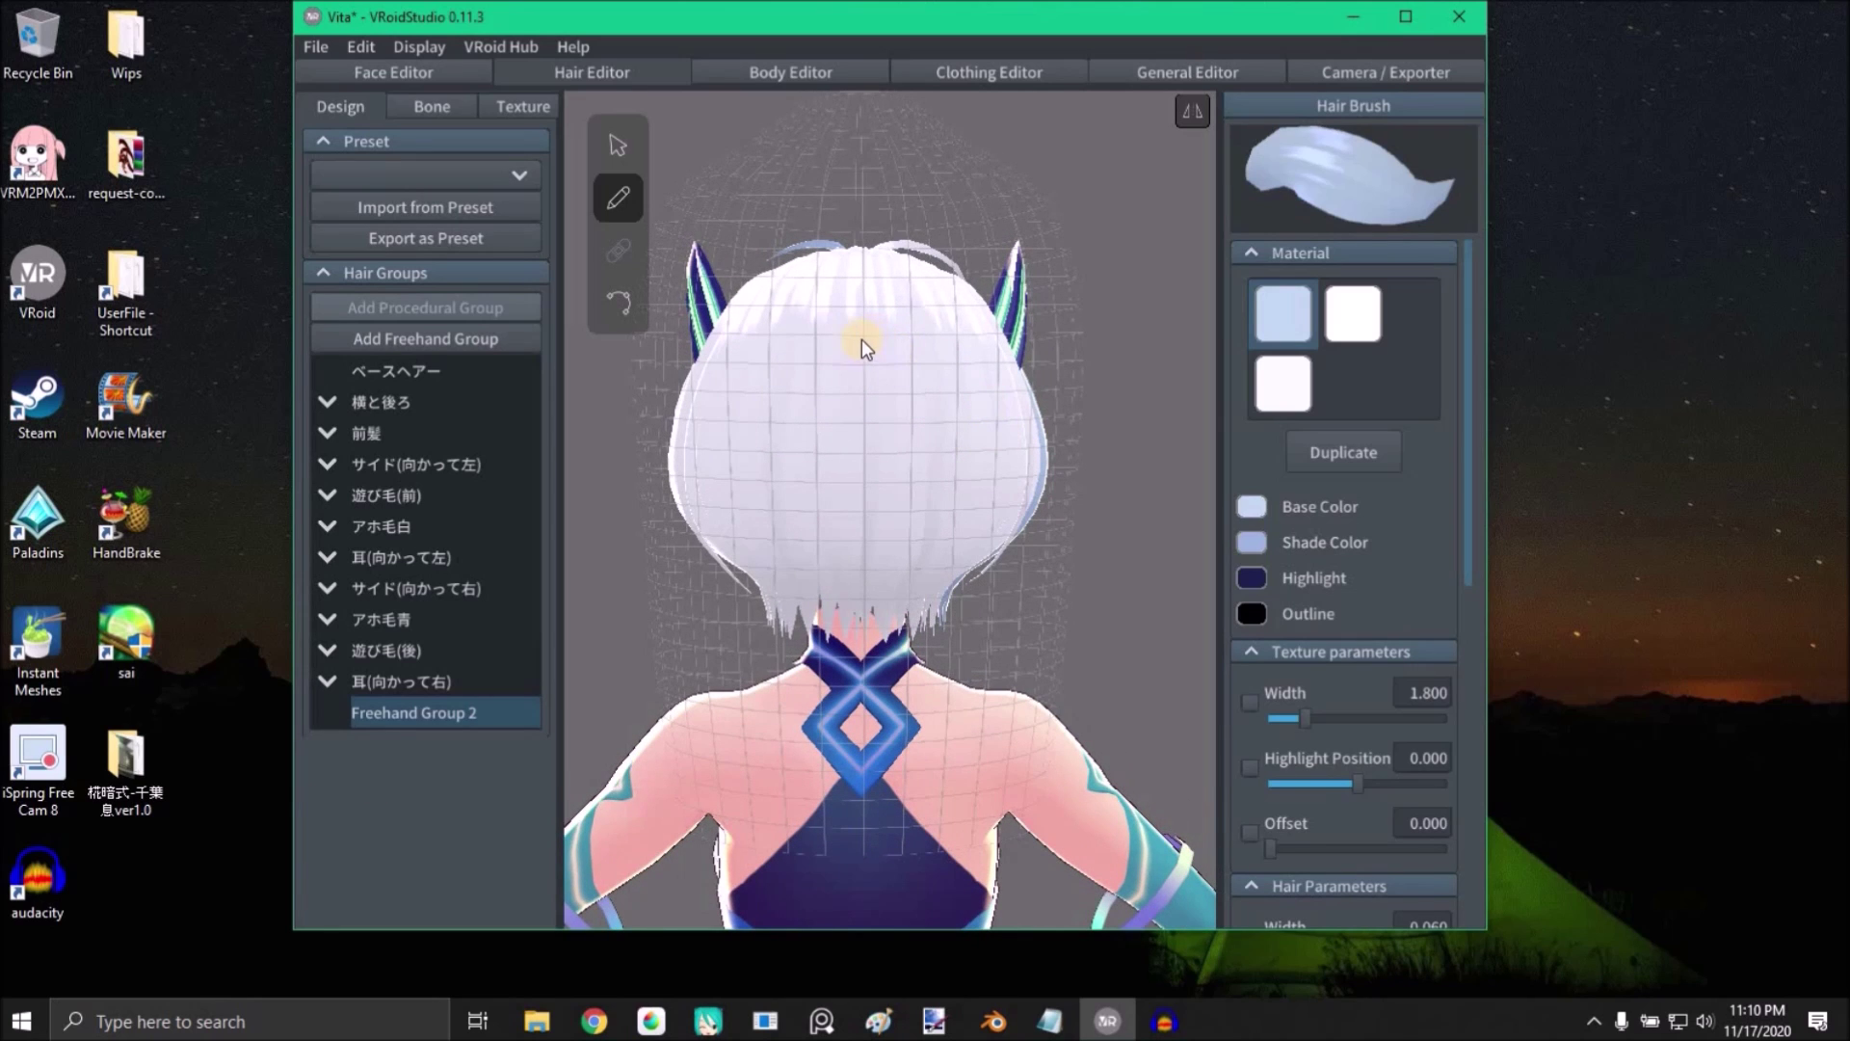
mouse_move(867, 336)
left_mouse_down()
mouse_move(942, 386)
mouse_move(980, 485)
mouse_move(967, 546)
mouse_move(883, 620)
mouse_move(817, 612)
mouse_move(803, 586)
mouse_move(892, 563)
left_mouse_up()
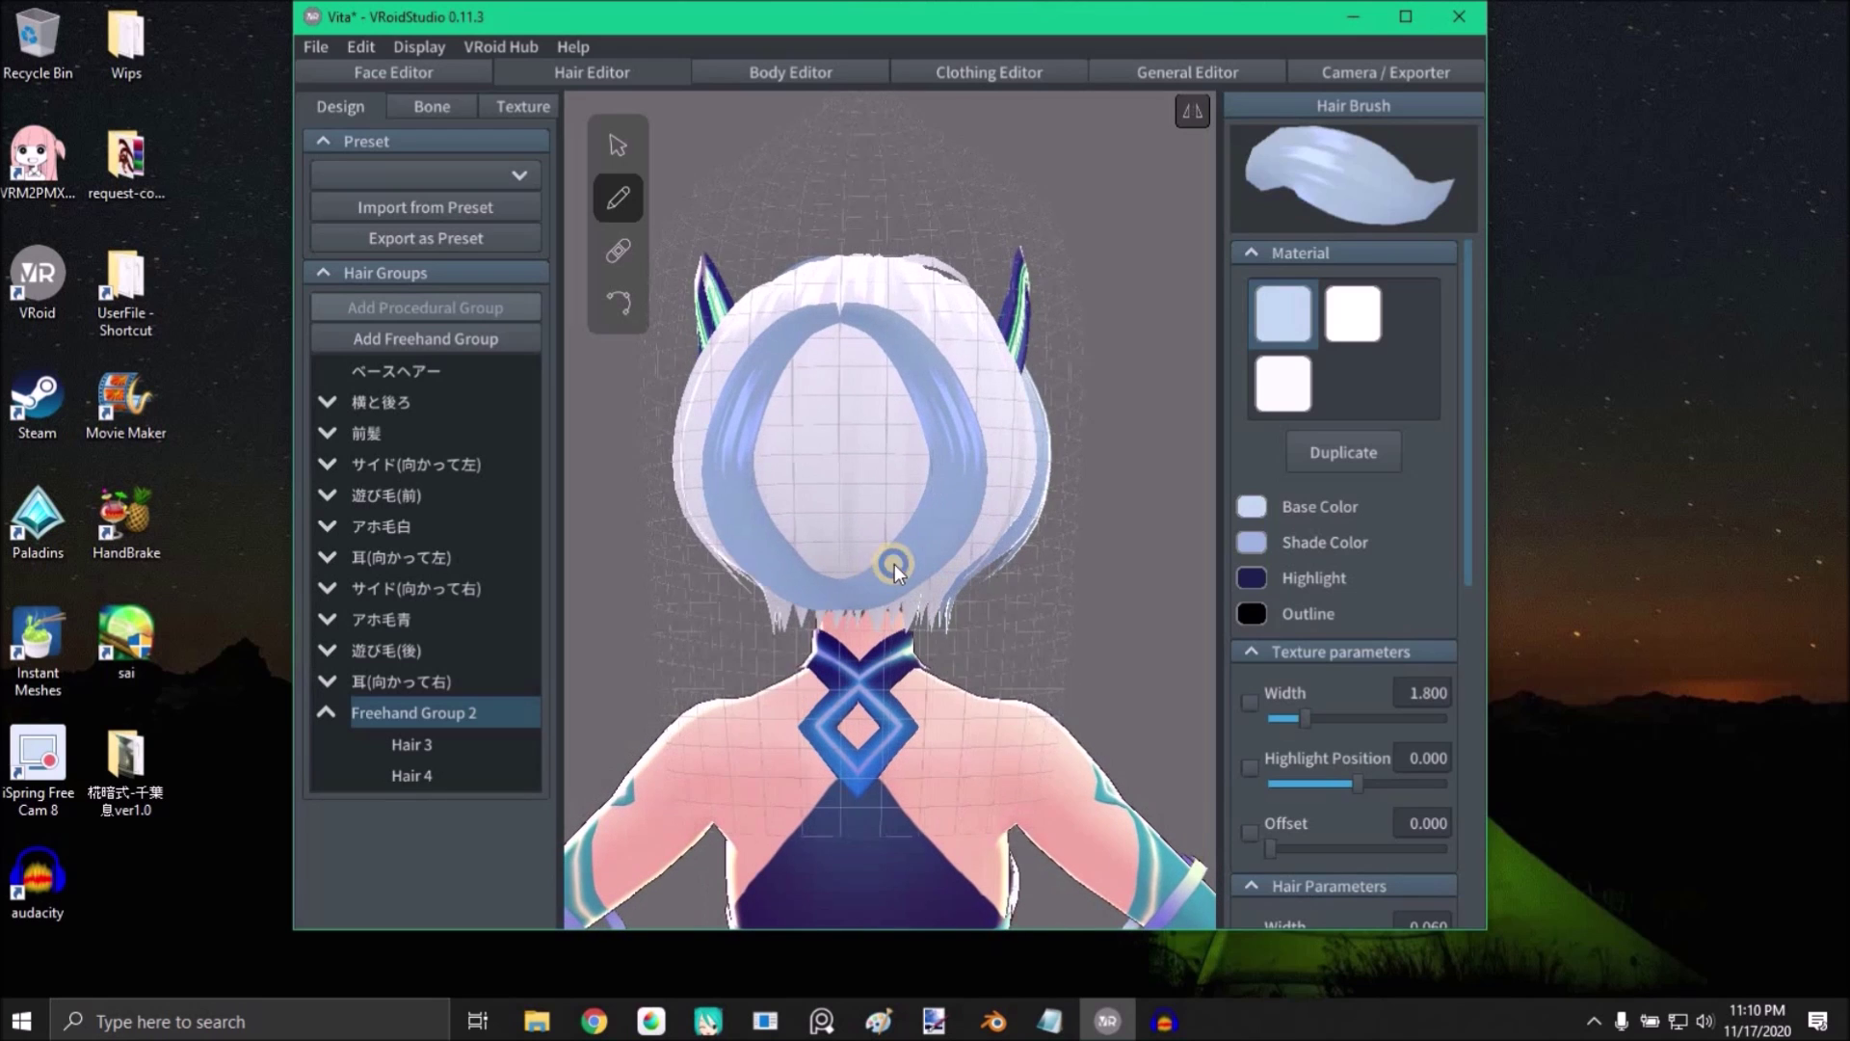
Step: Edit the right-hand ring strand's control points, extending its upper end across the head's centre line
left_click(622, 313)
left_click(630, 206)
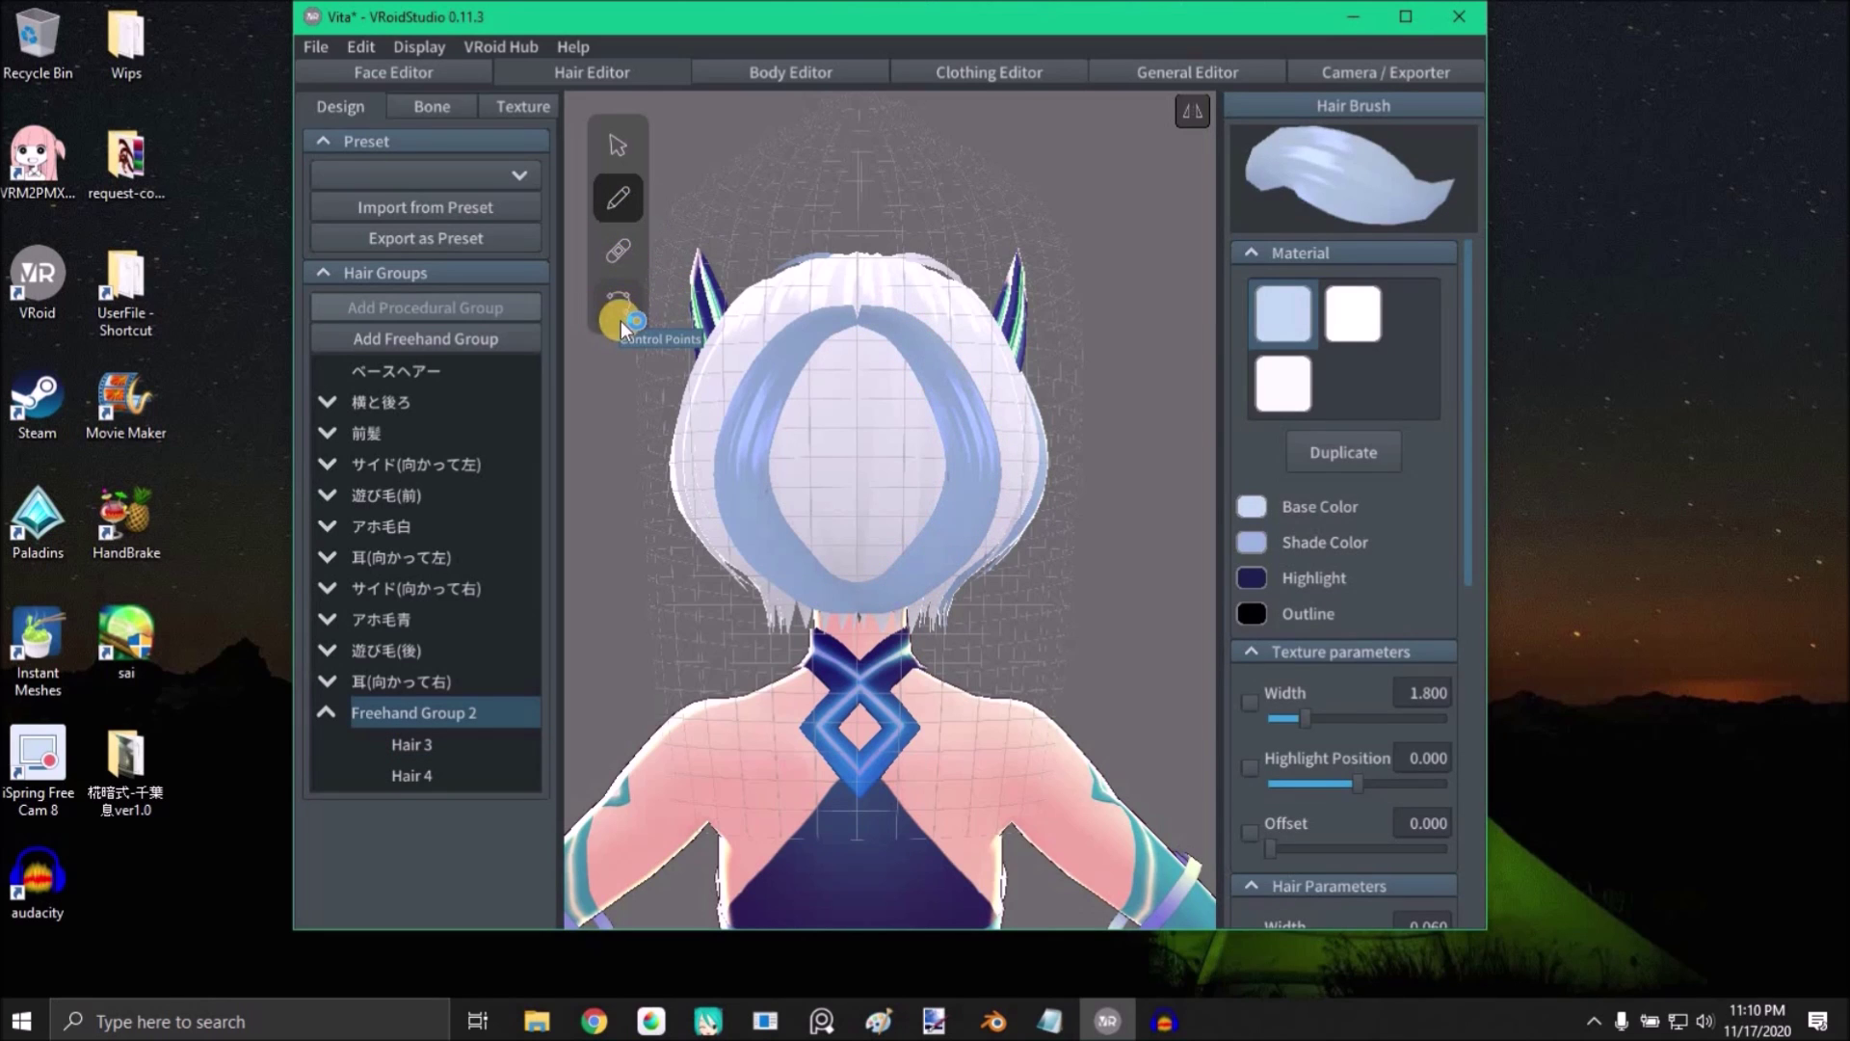
key("c")
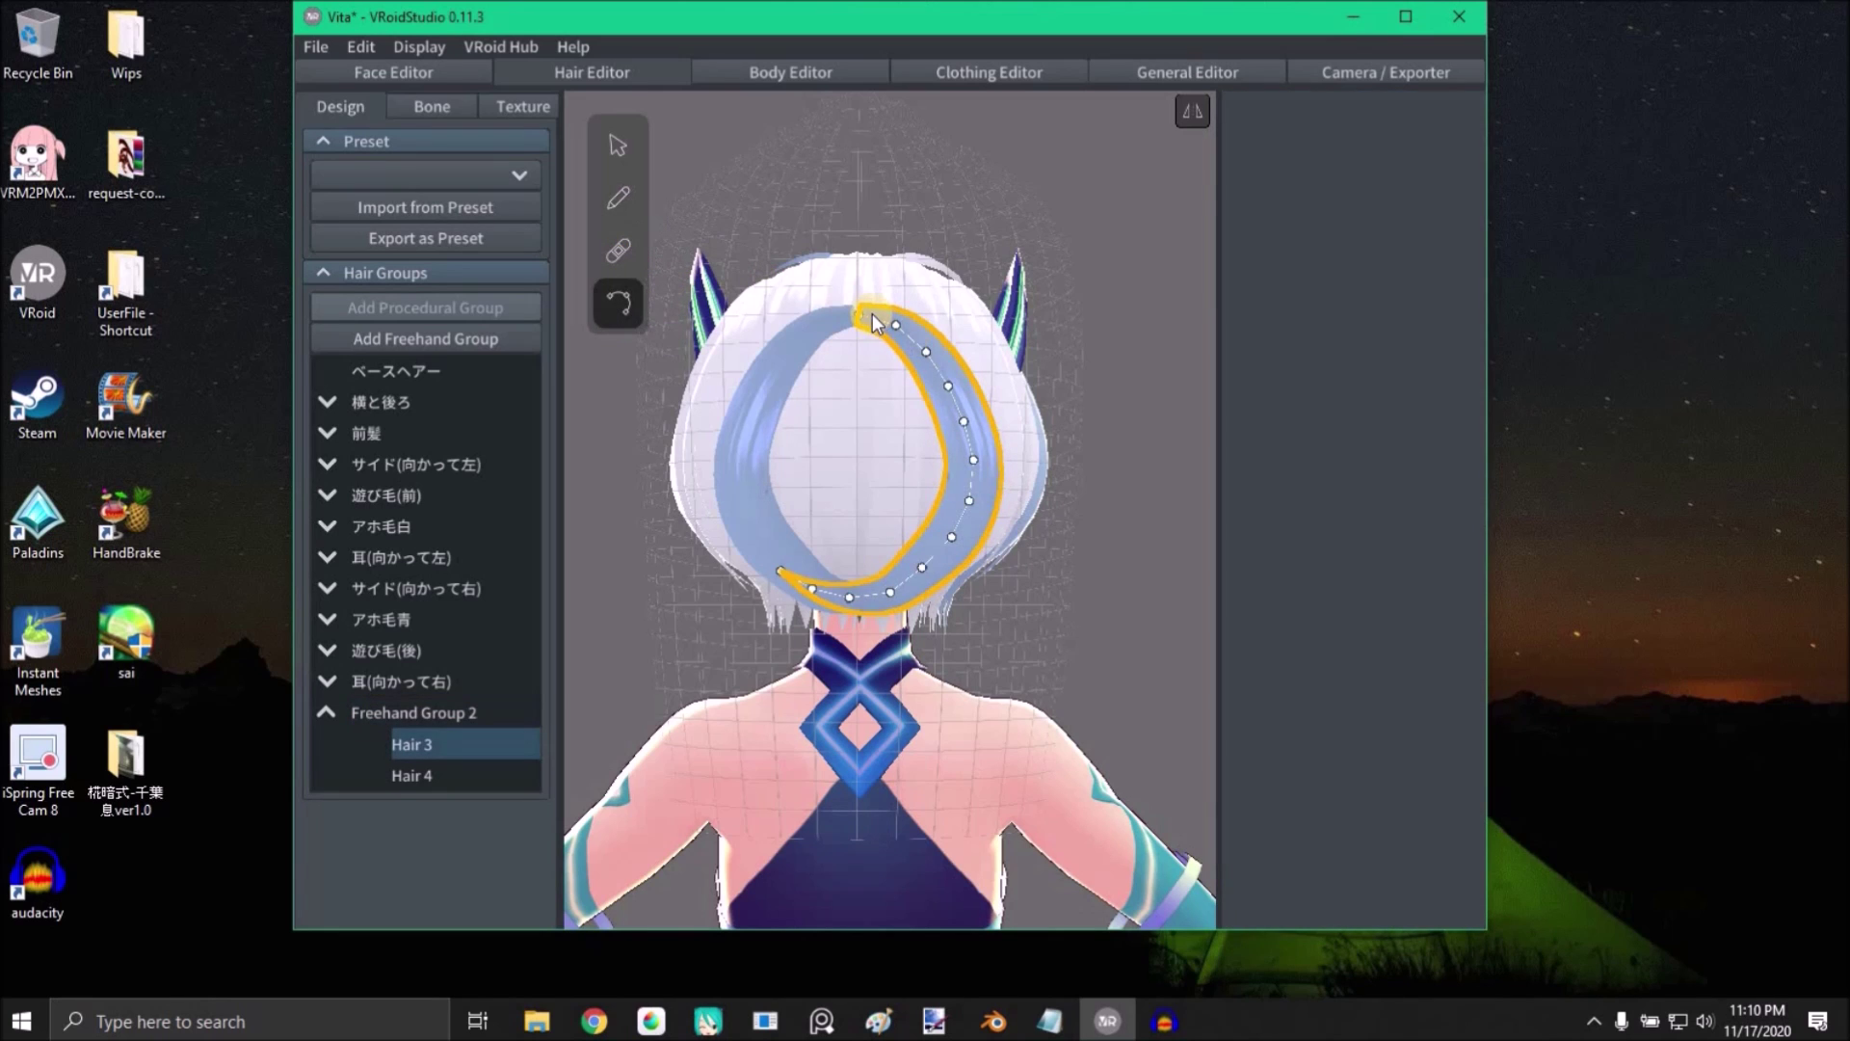
scroll(871, 314, "up", 5)
middle_click_drag(864, 271, 863, 300)
left_click_drag(837, 211, 813, 213)
left_click(930, 280)
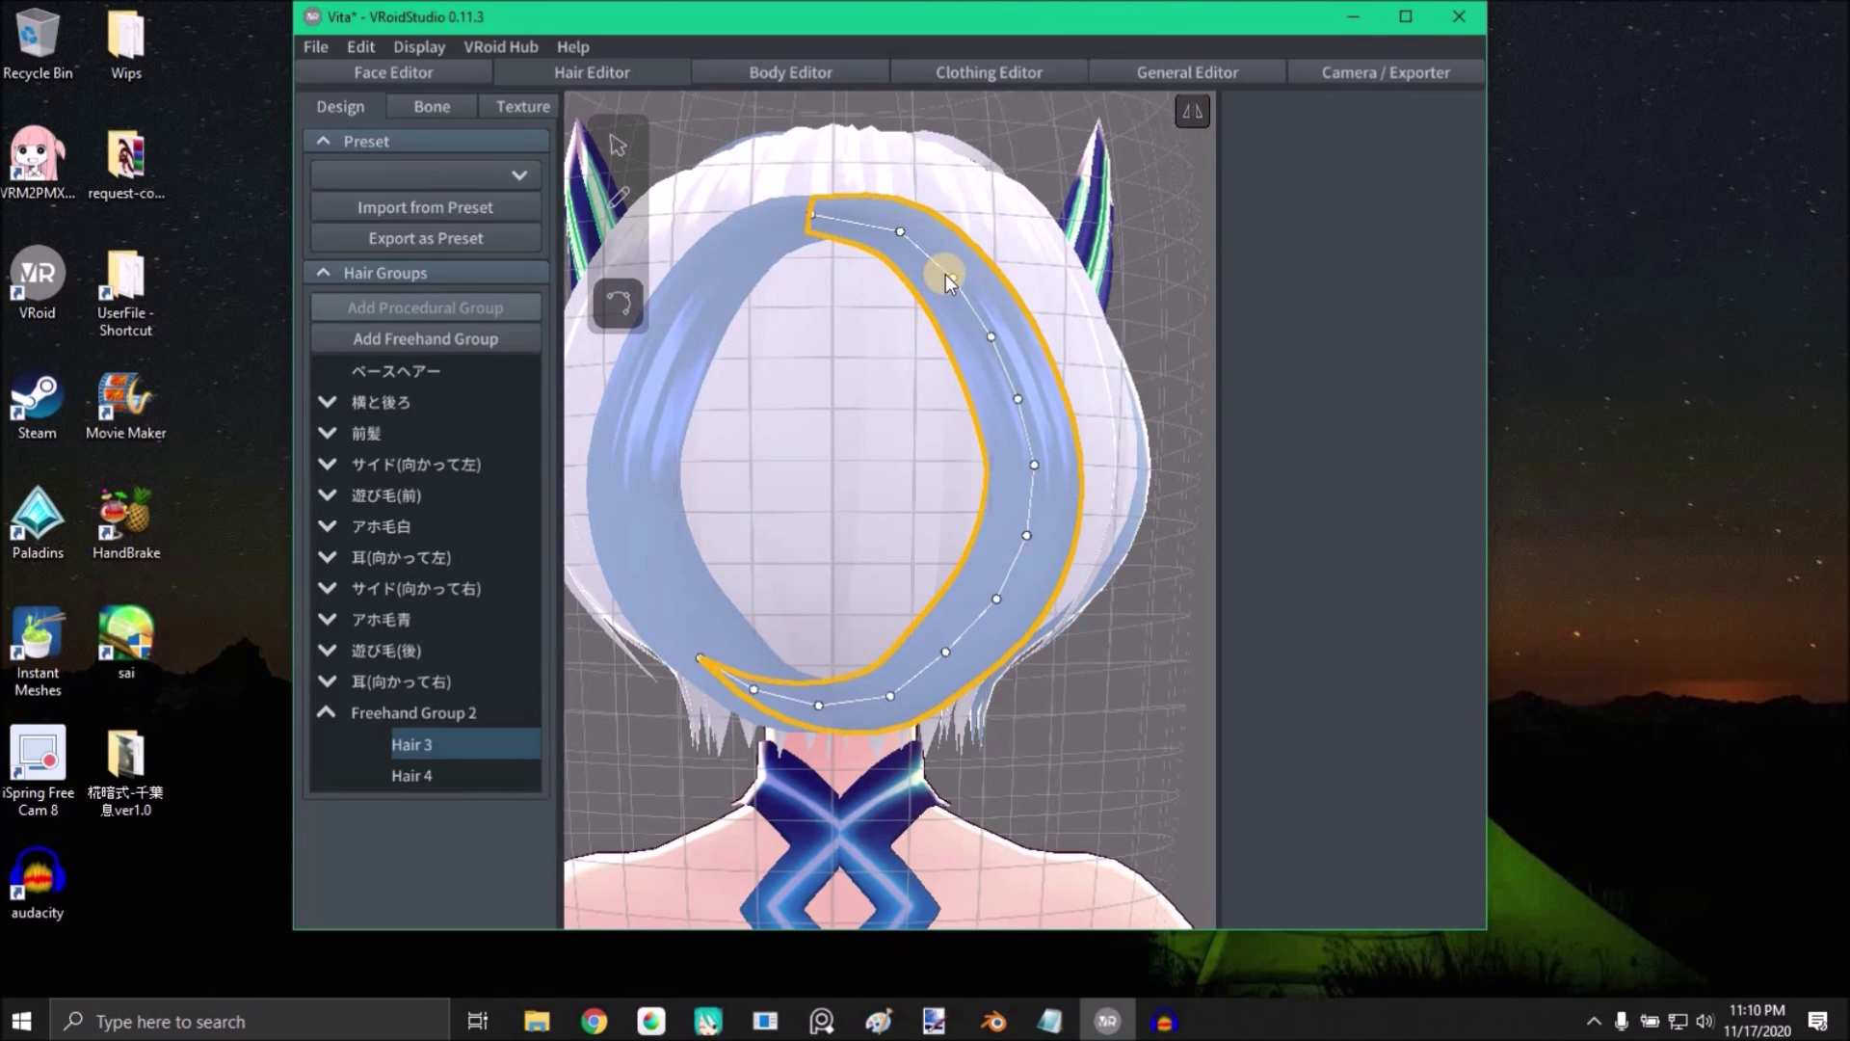
Step: Move the middle control points of the right-hand strand outward to round out the ring
left_click_drag(987, 338, 1003, 335)
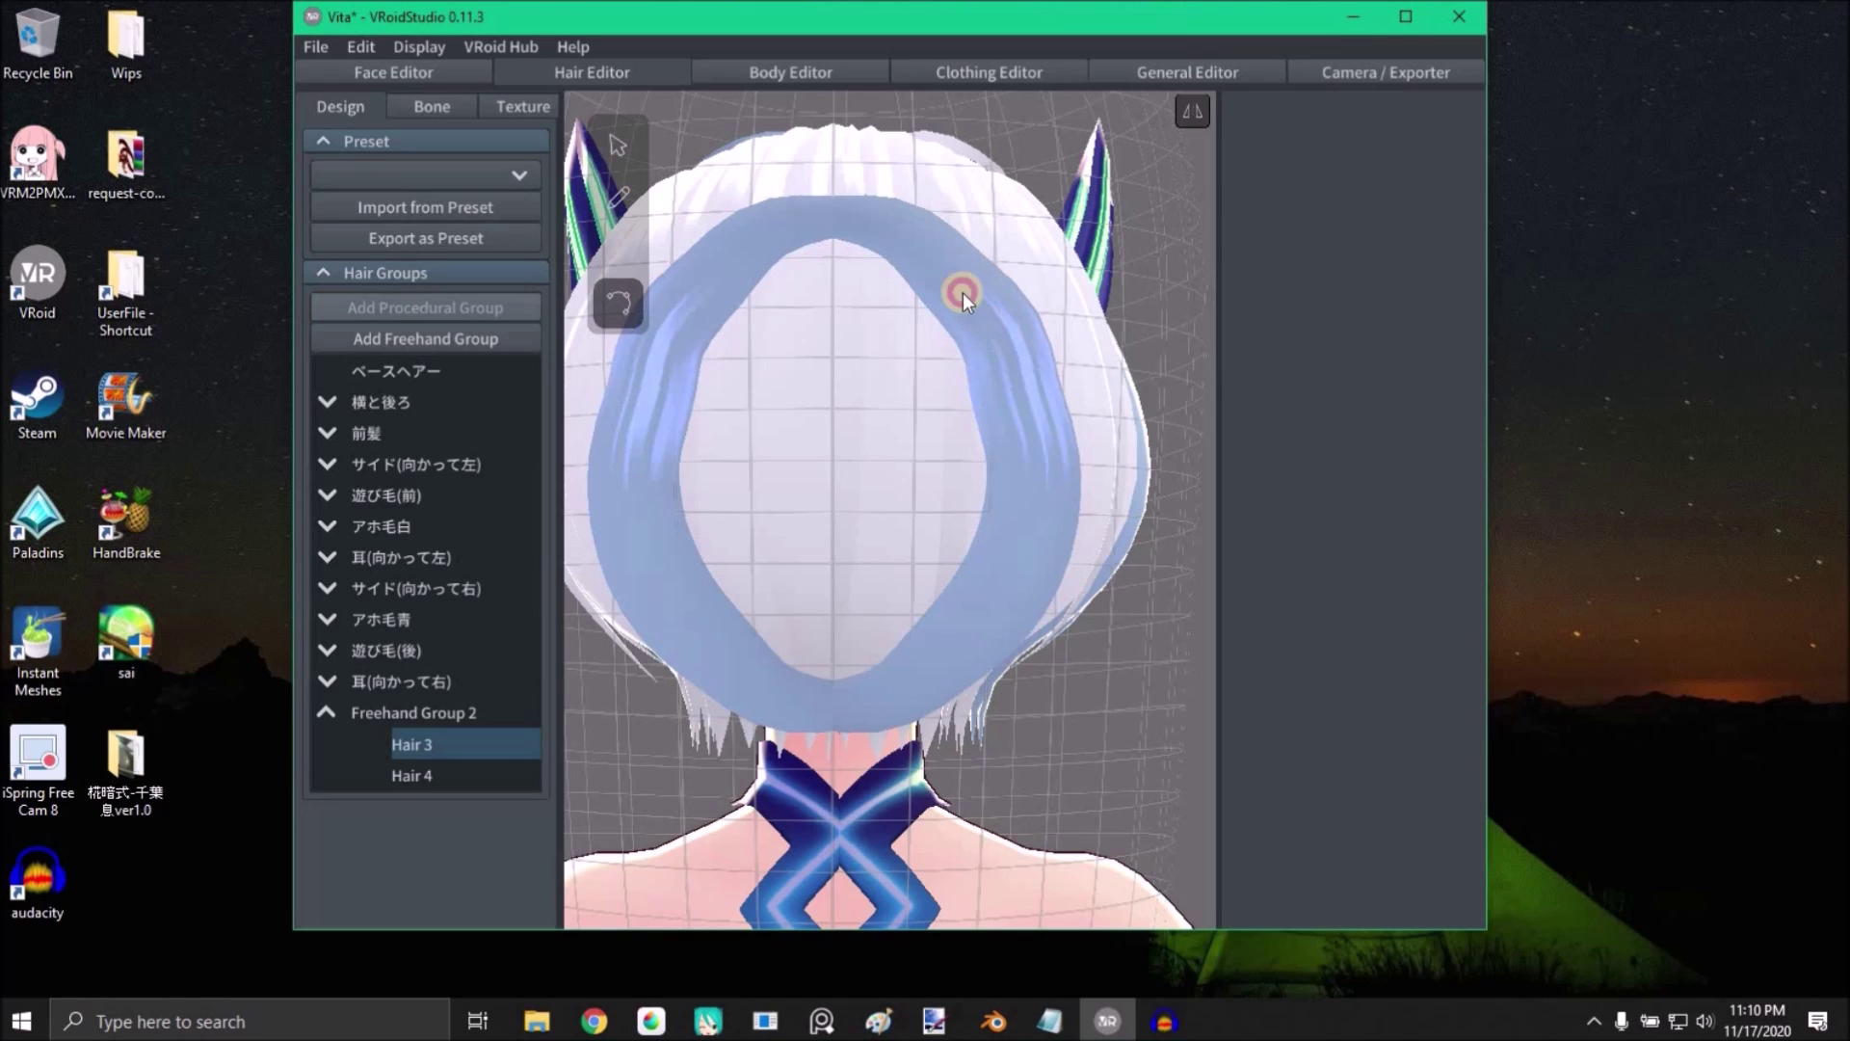
left_click_drag(953, 278, 961, 273)
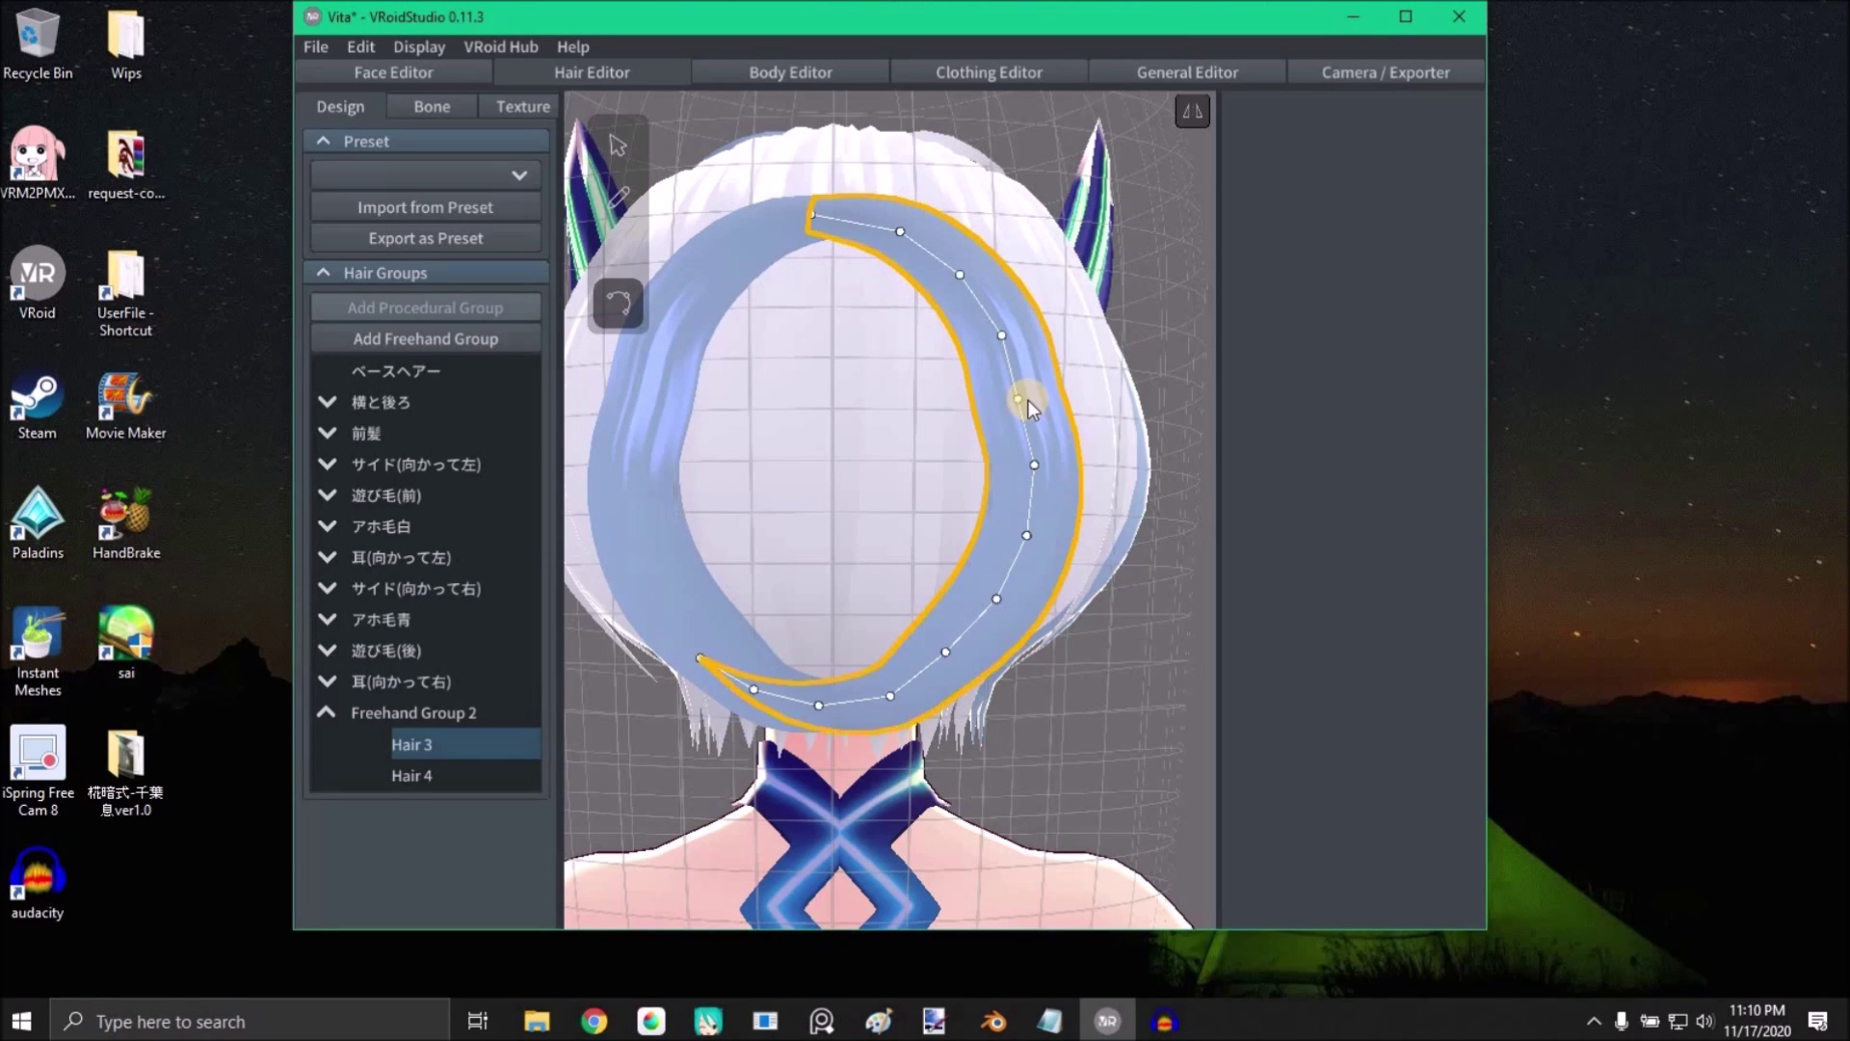
left_click_drag(1021, 400, 1033, 398)
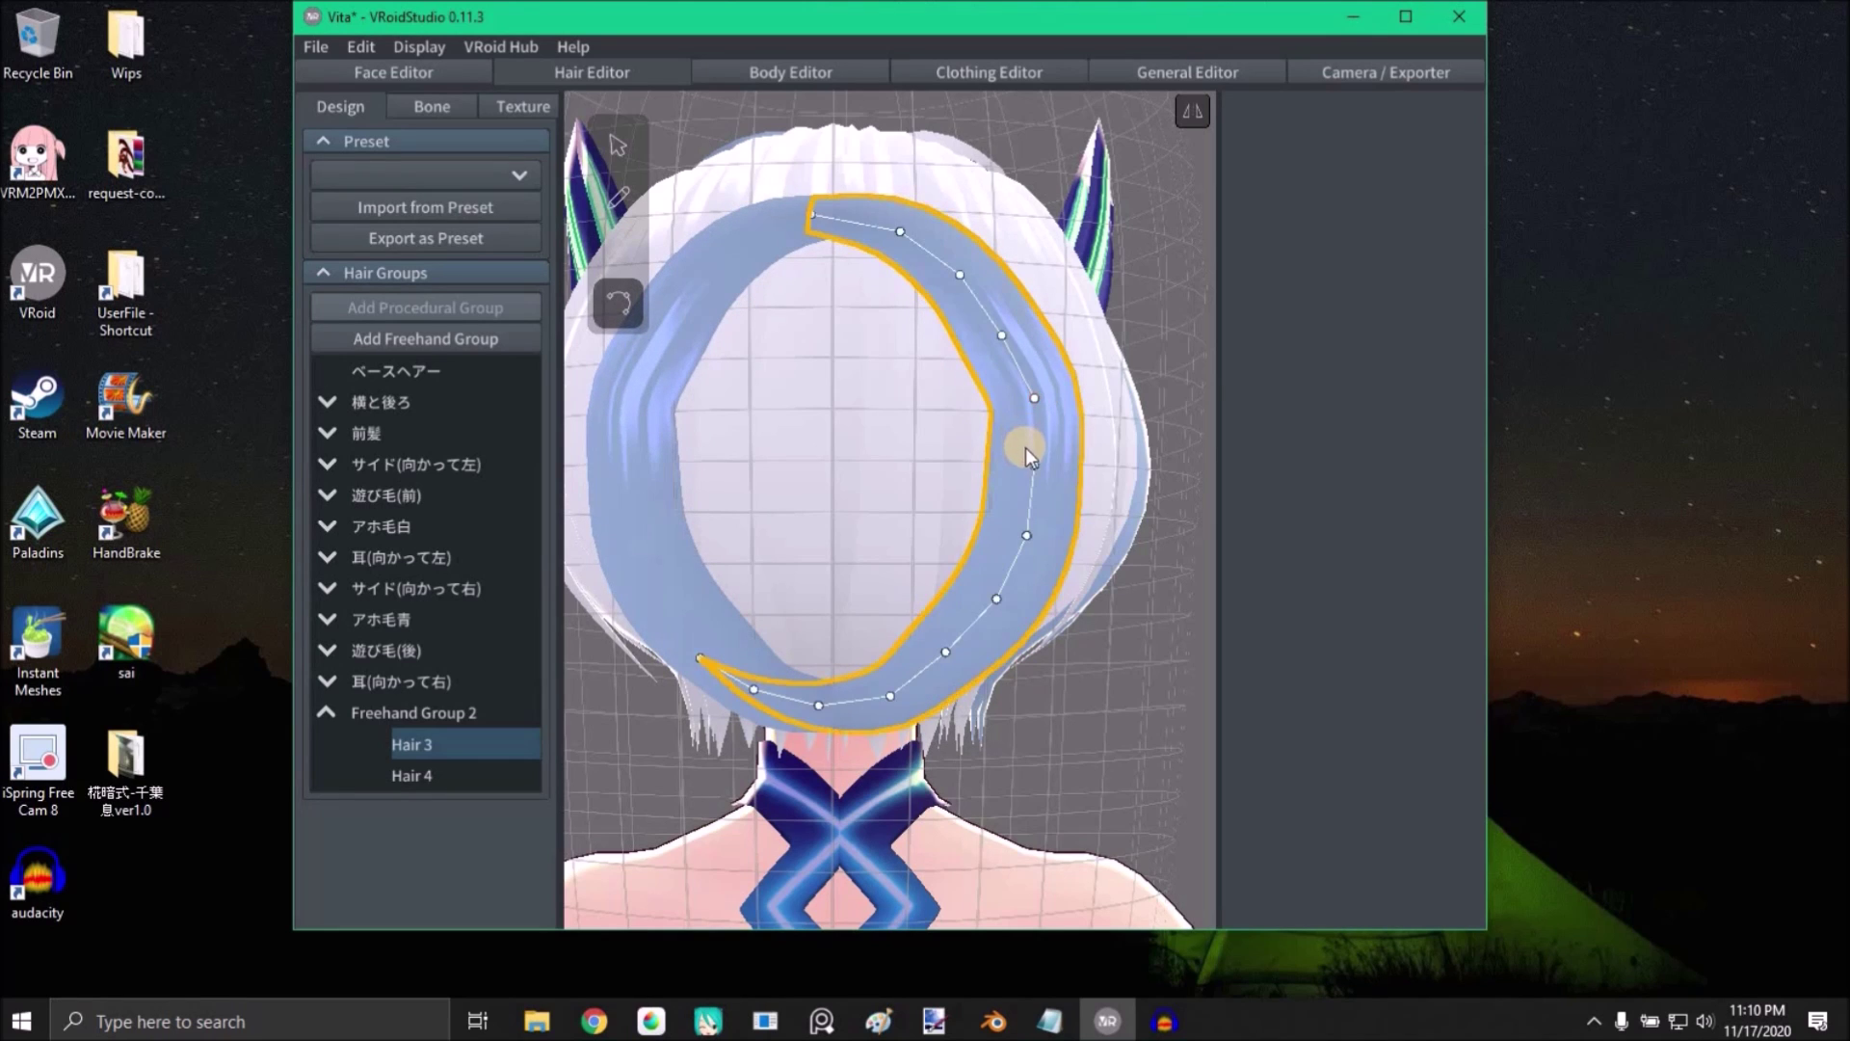
left_click_drag(1035, 461, 1049, 465)
left_click_drag(1025, 534, 1033, 534)
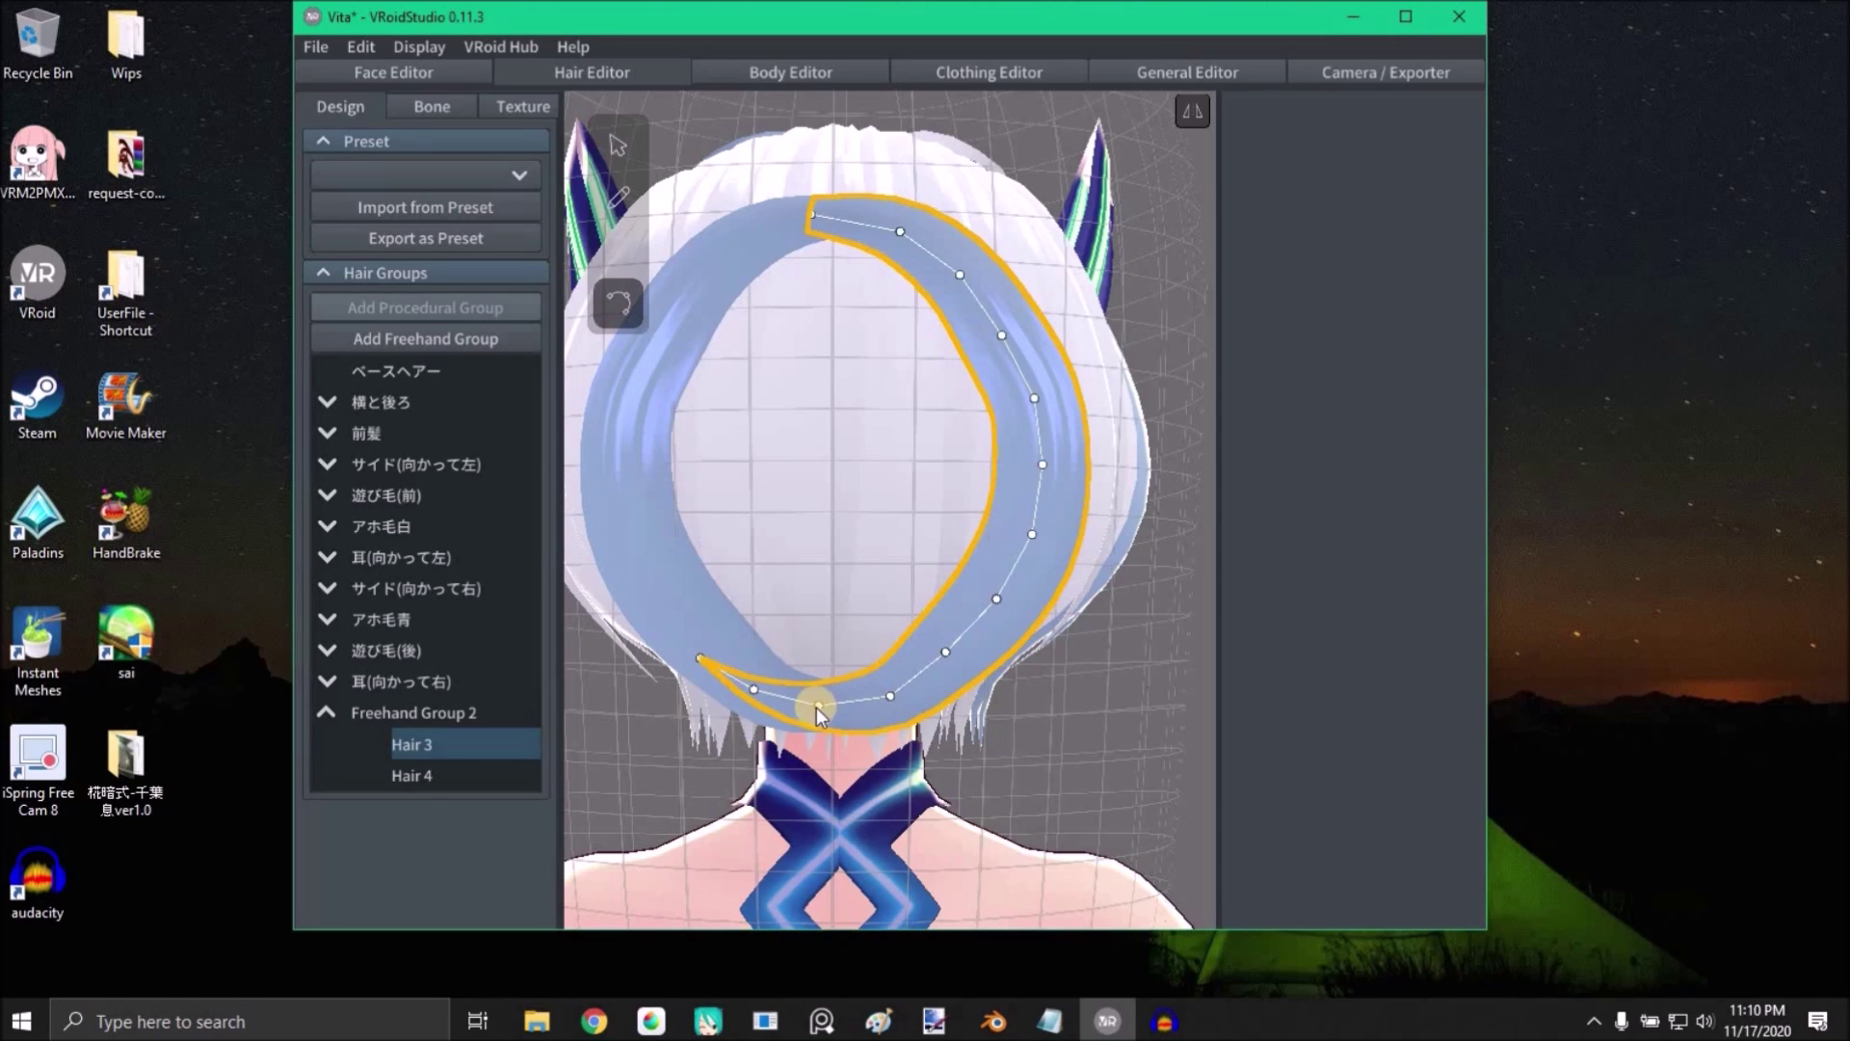
Step: Reposition the control points at the strand's lower tip to smooth the bottom of the ring, then deselect the strand
left_click_drag(697, 654, 708, 618)
left_click_drag(752, 690, 942, 641)
left_click(1172, 724)
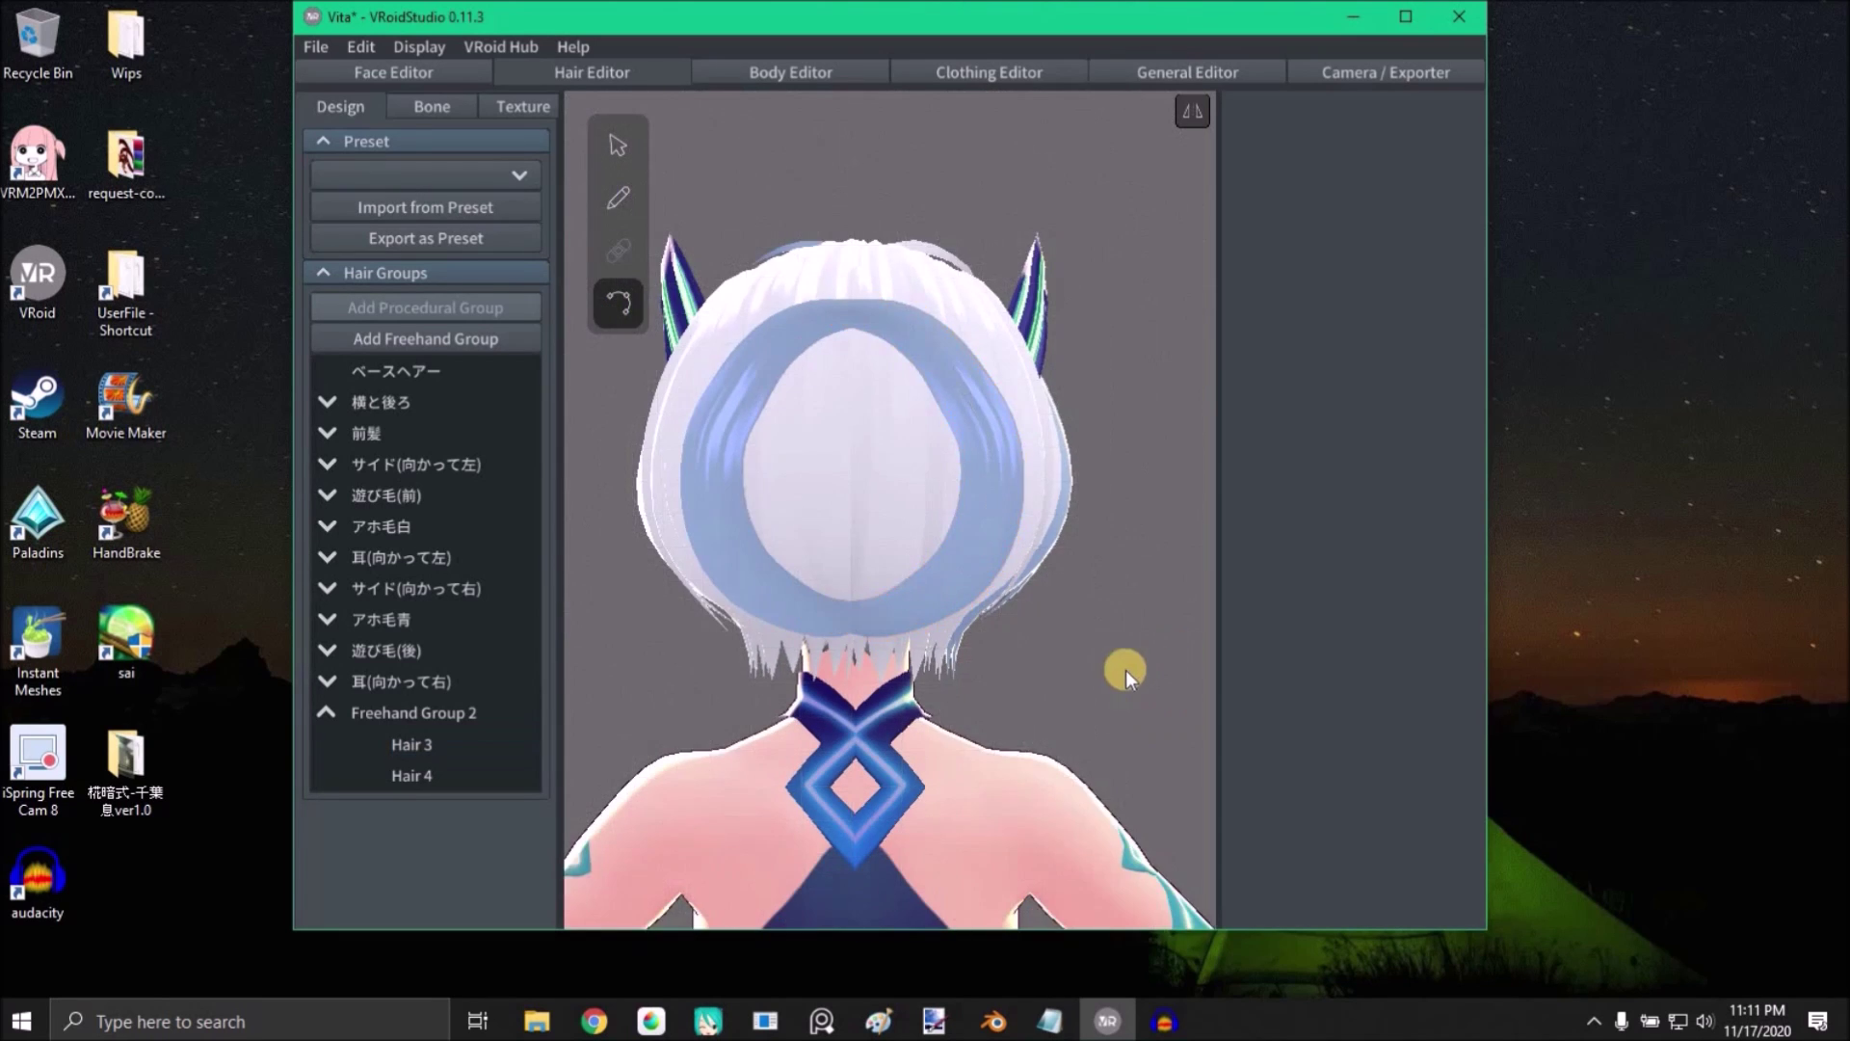
left_click(1014, 405)
left_click(1182, 643)
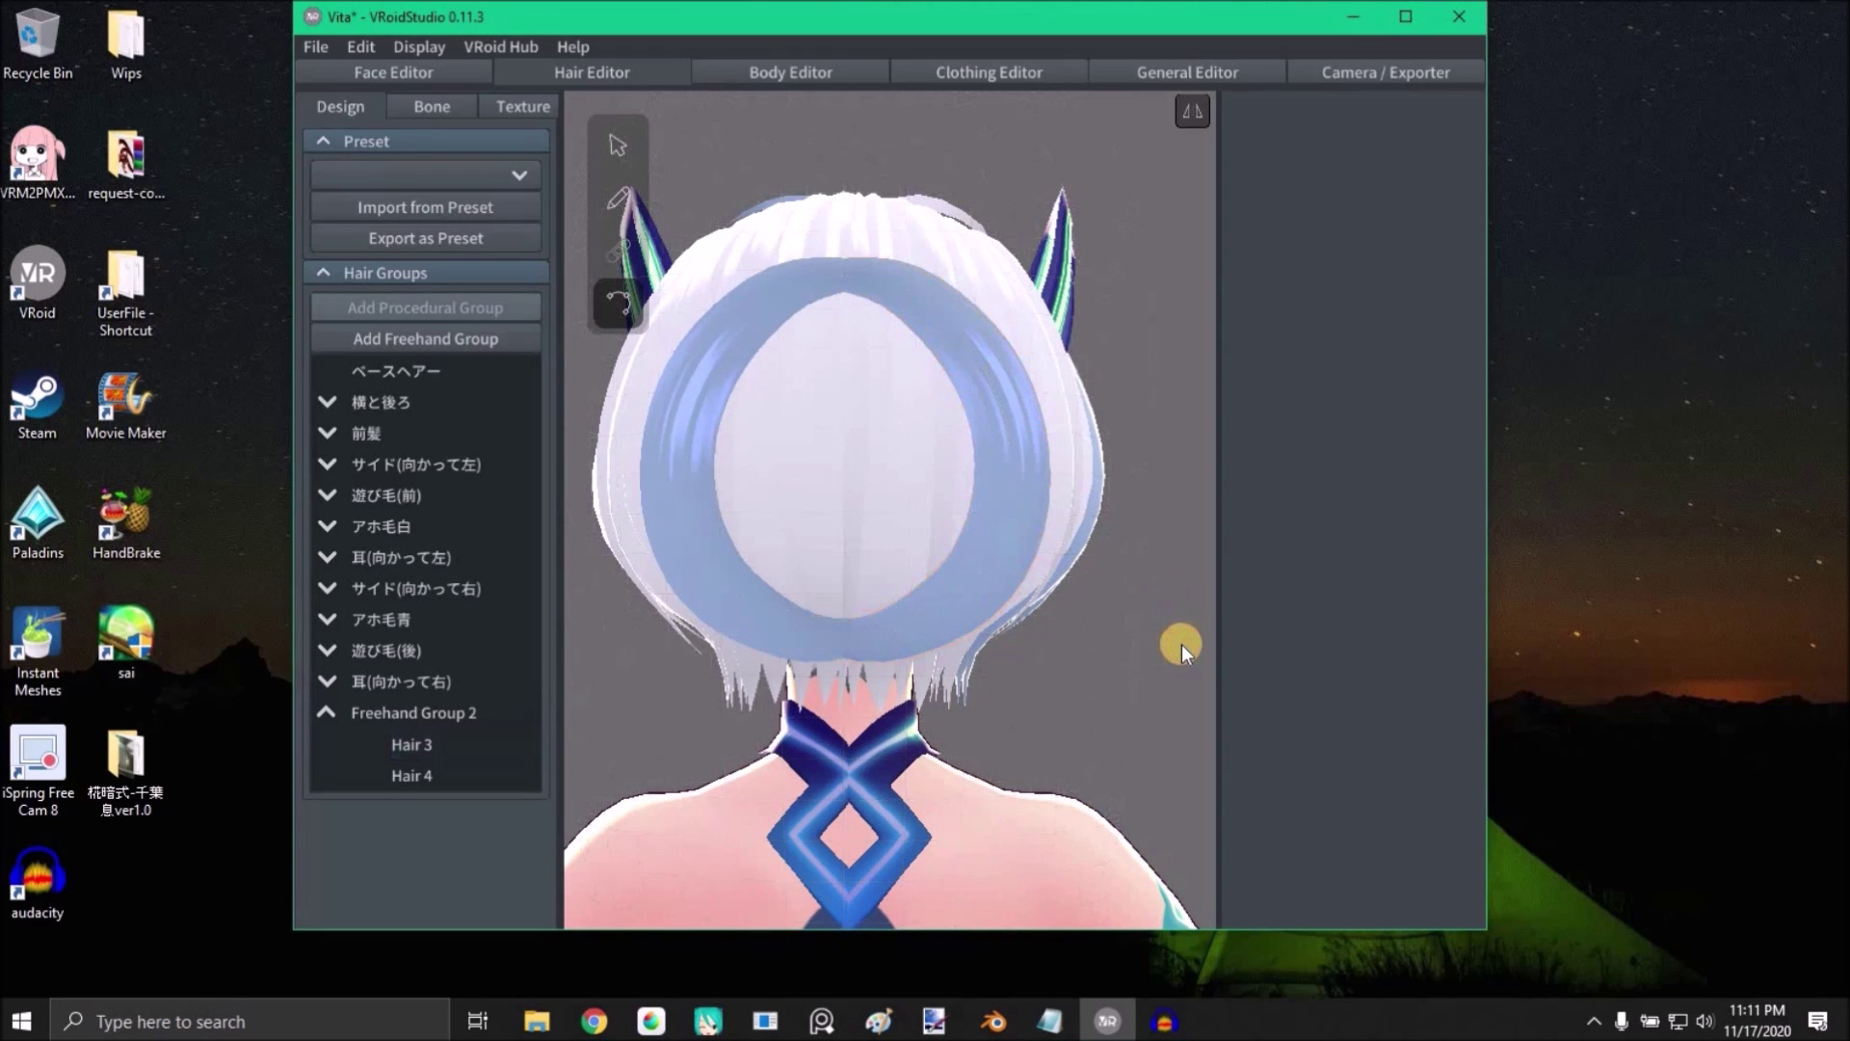
Step: Draw two mirrored pairs of short leaf-shaped strands pointing outward along the ring's upper edge in Freehand Group 2
right_click_drag(1181, 643, 1082, 572)
scroll(1096, 568, "up", 3)
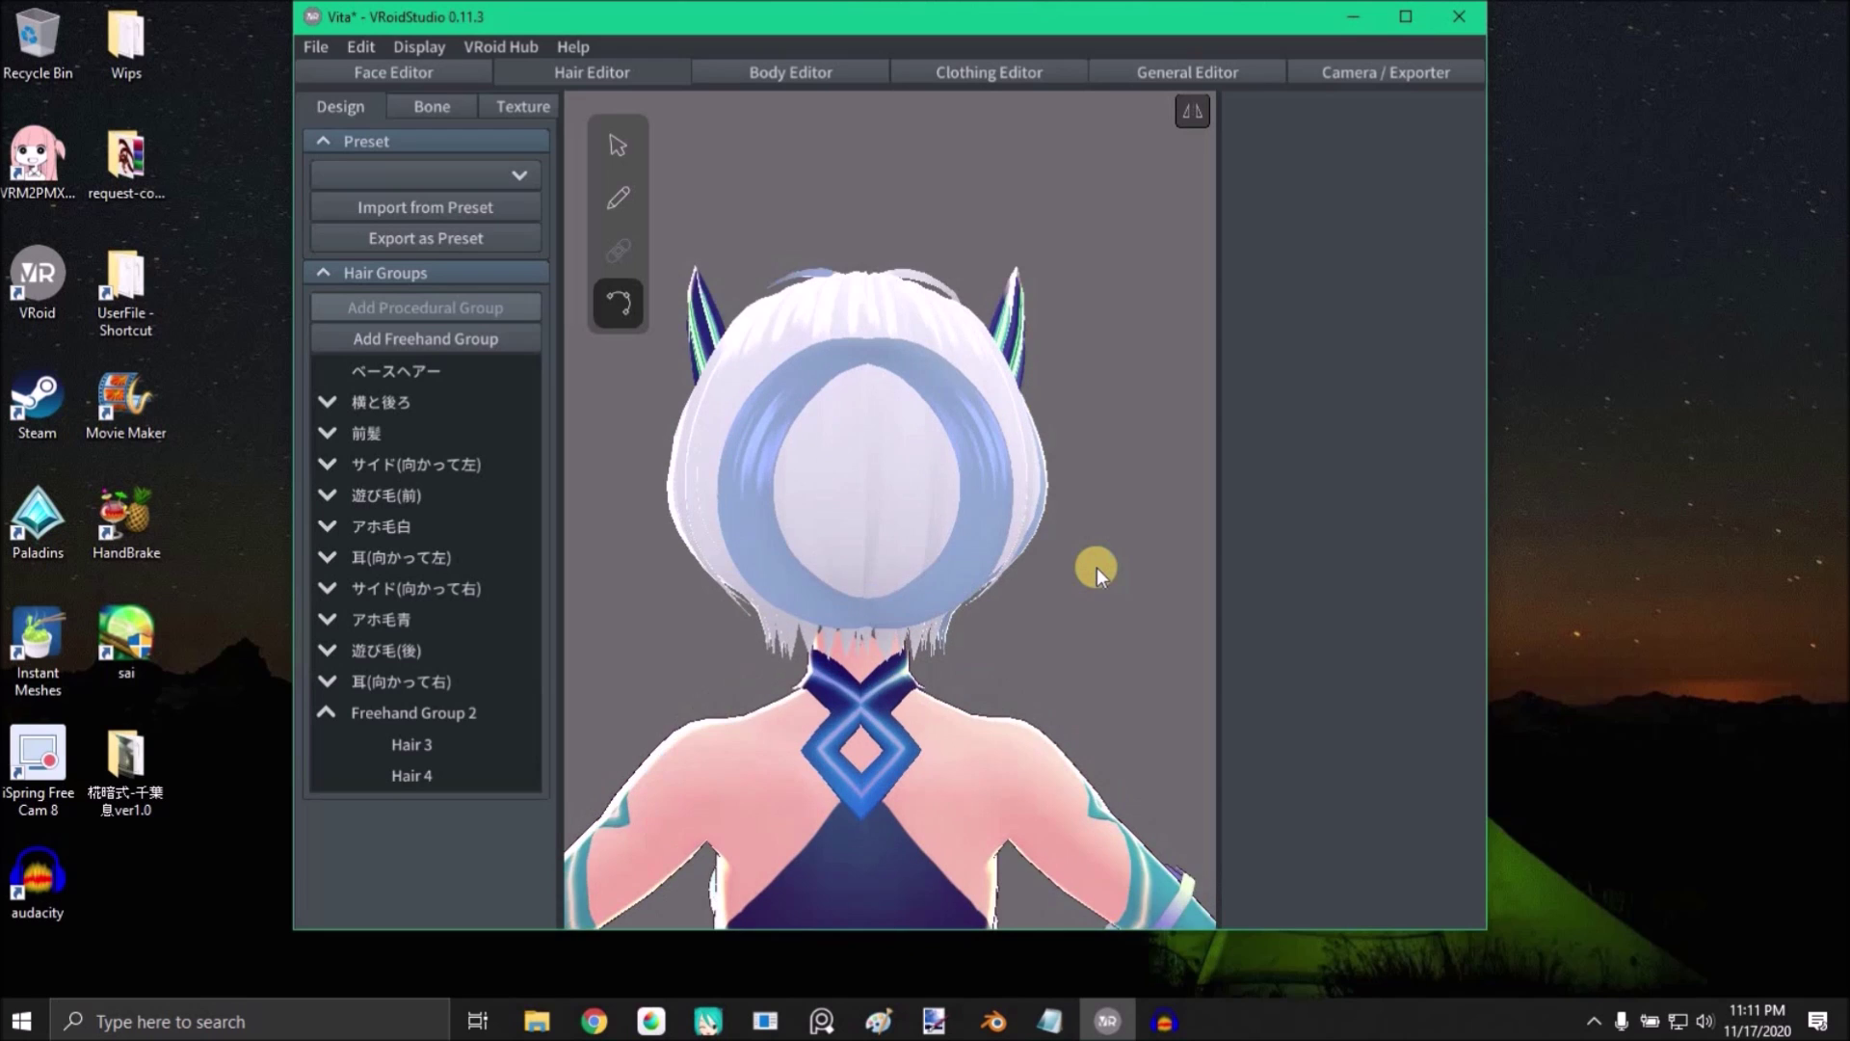
left_click(623, 204)
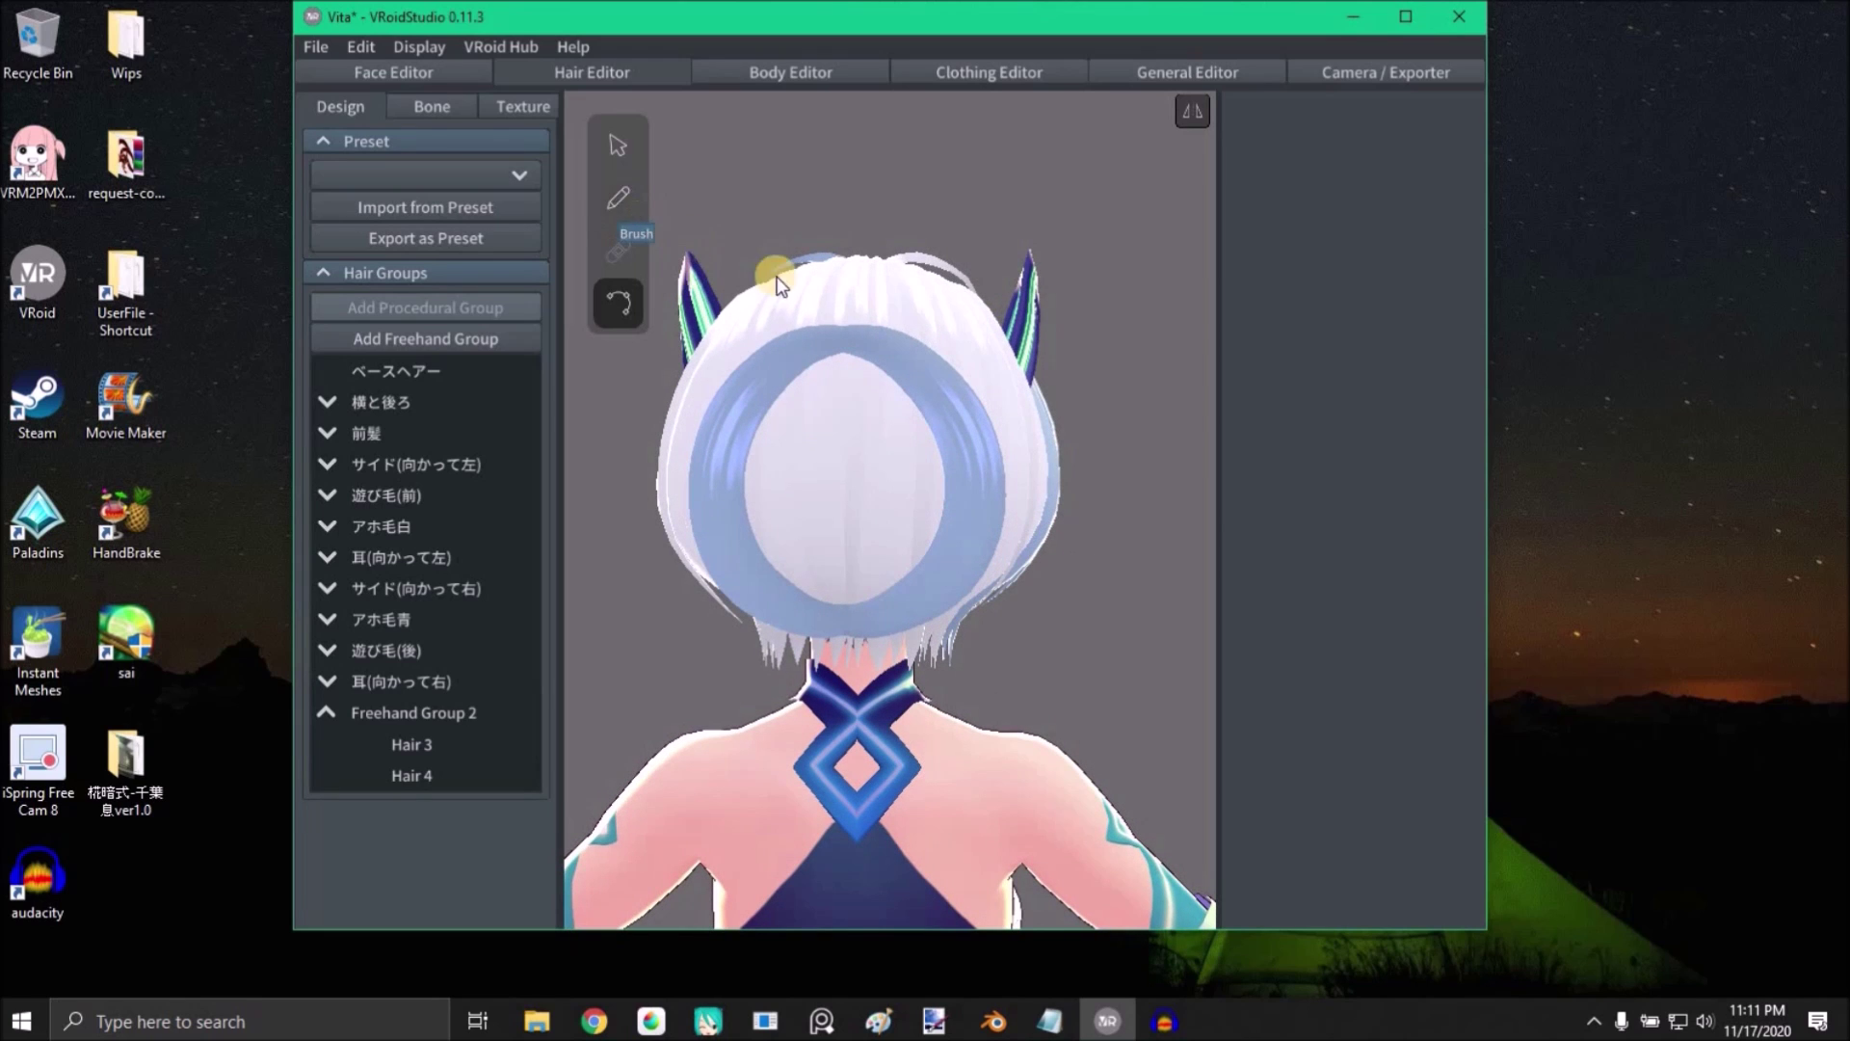
left_click(869, 305)
left_click(326, 403)
left_click(326, 404)
left_click(406, 715)
left_click_drag(844, 289, 844, 205)
key("ctrl+z")
left_click_drag(938, 304, 968, 239)
left_click_drag(1024, 388, 1060, 339)
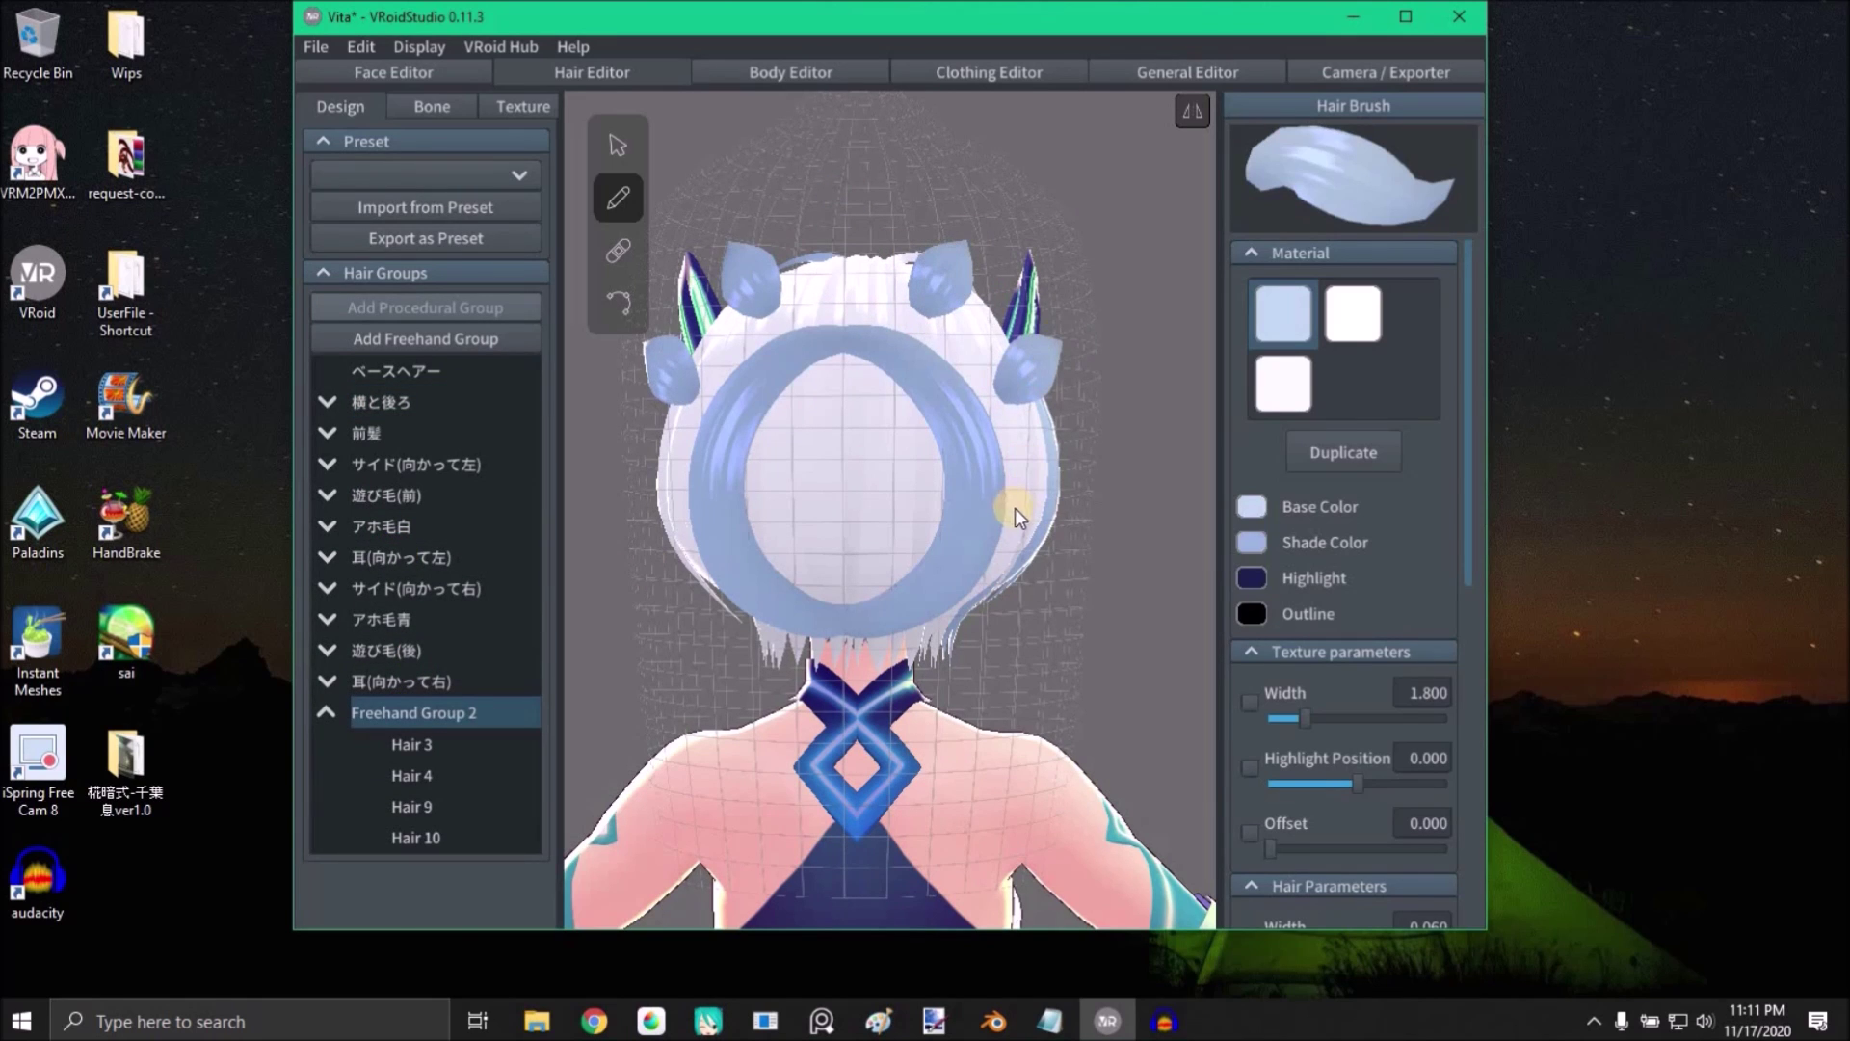
Step: Draw three more mirrored pairs of short leaf-shaped strands along the ring's sides and lower edge
left_click_drag(1019, 510, 1074, 507)
left_click_drag(973, 619, 1066, 673)
left_click_drag(912, 675, 982, 748)
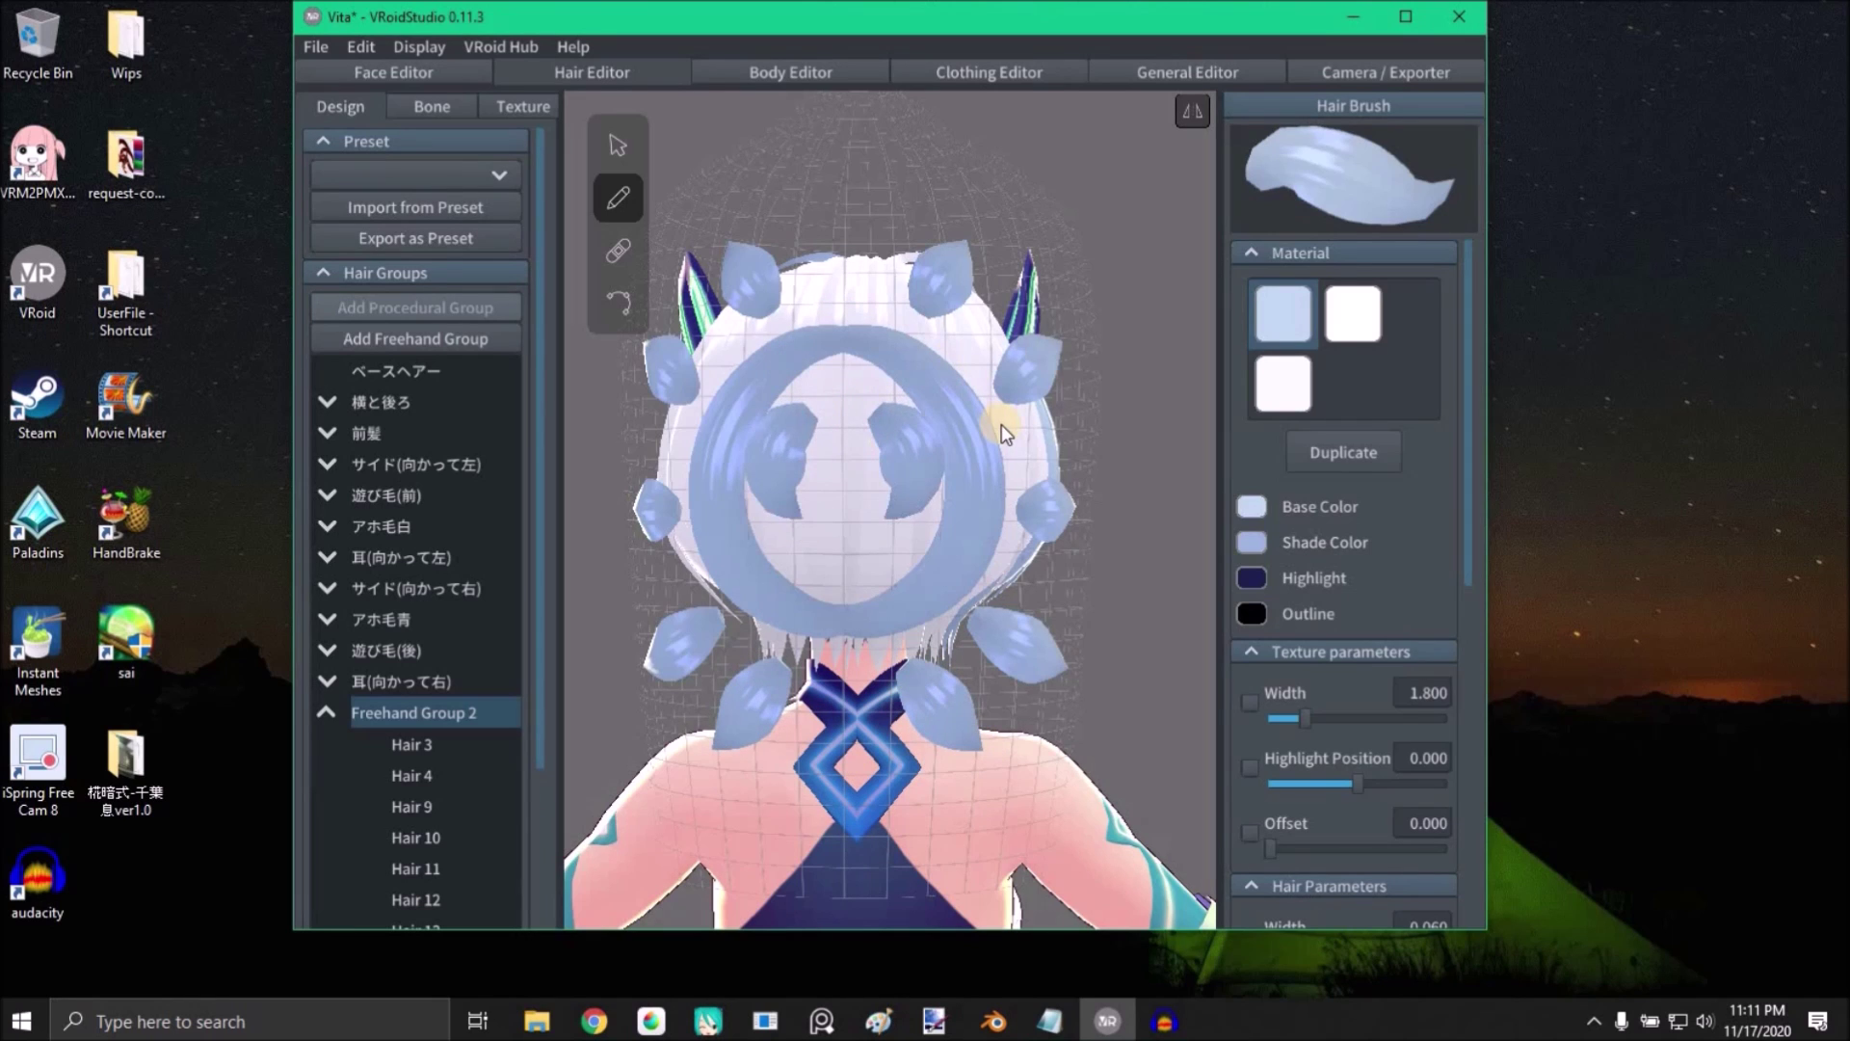
Step: Set the brush's hair width to 0.029 and draw a mirrored pair of thin curved strands inside the ring
scroll(1292, 604, "down", 2)
scroll(1293, 605, "down", 5)
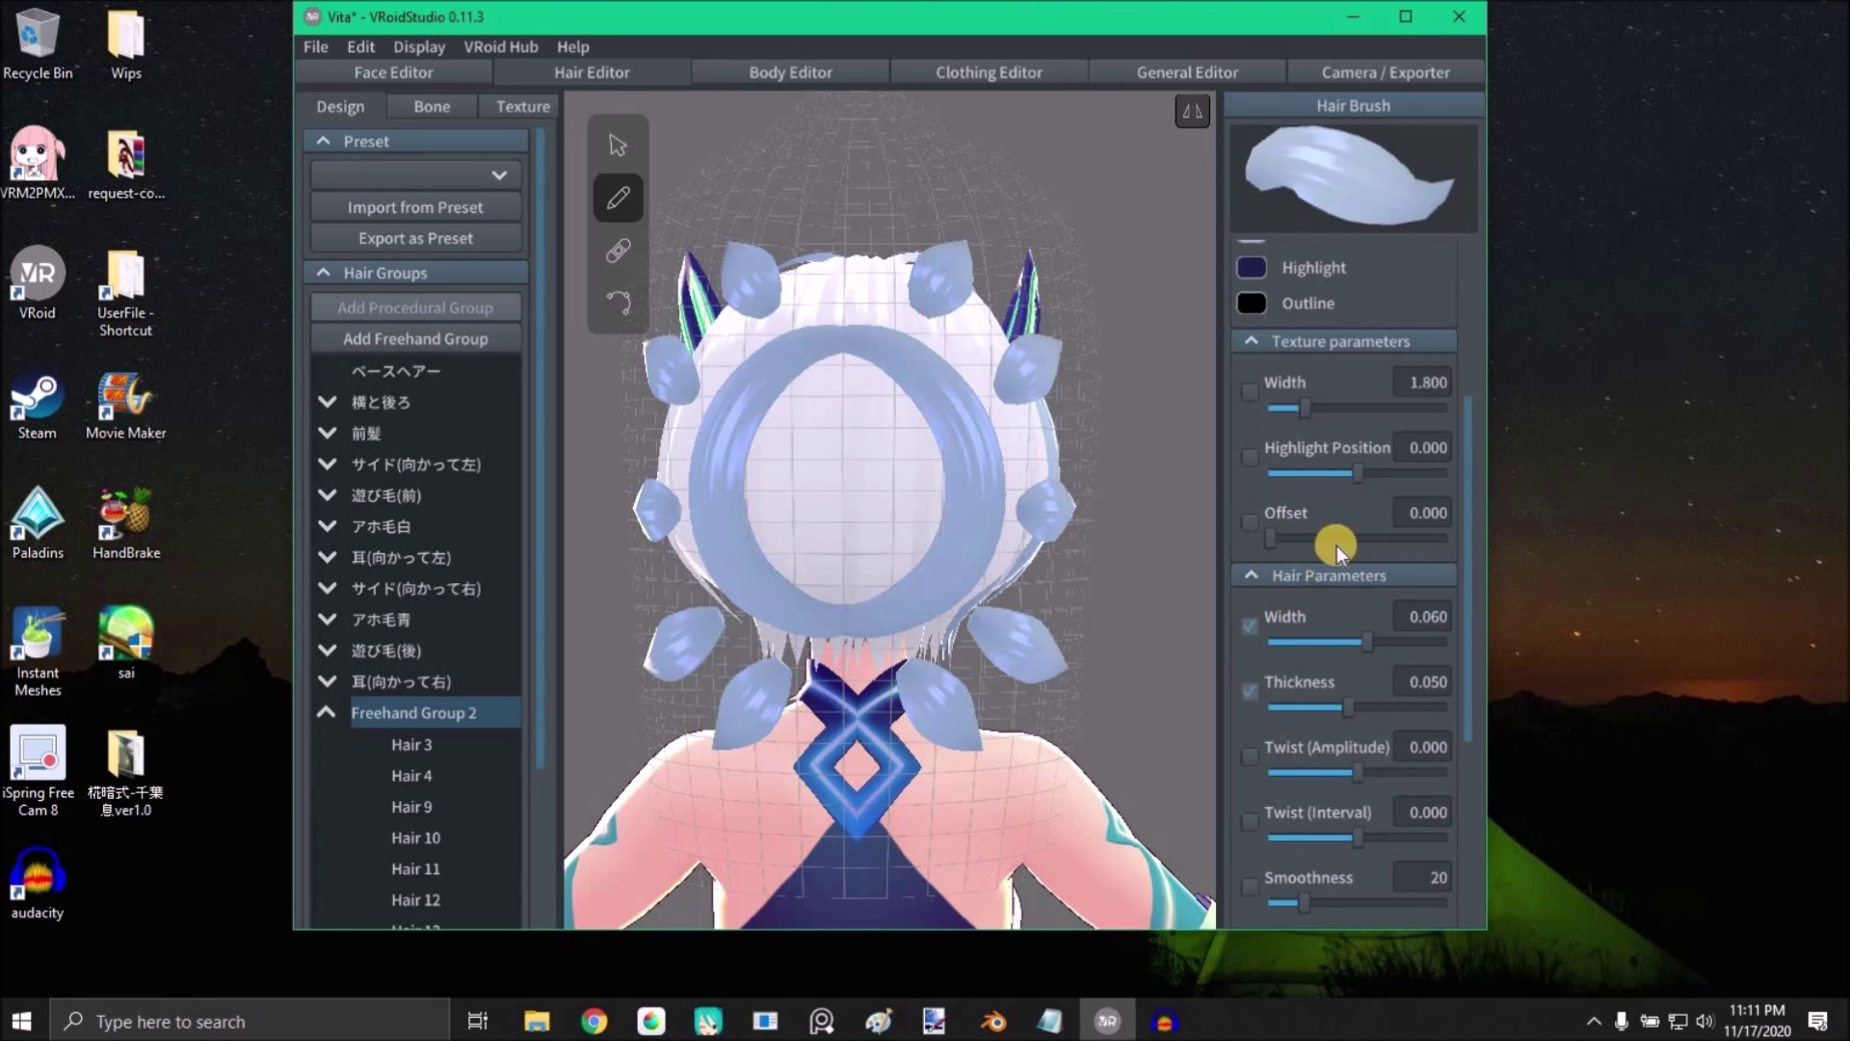
scroll(1337, 546, "down", 3)
left_click_drag(1335, 491, 1311, 491)
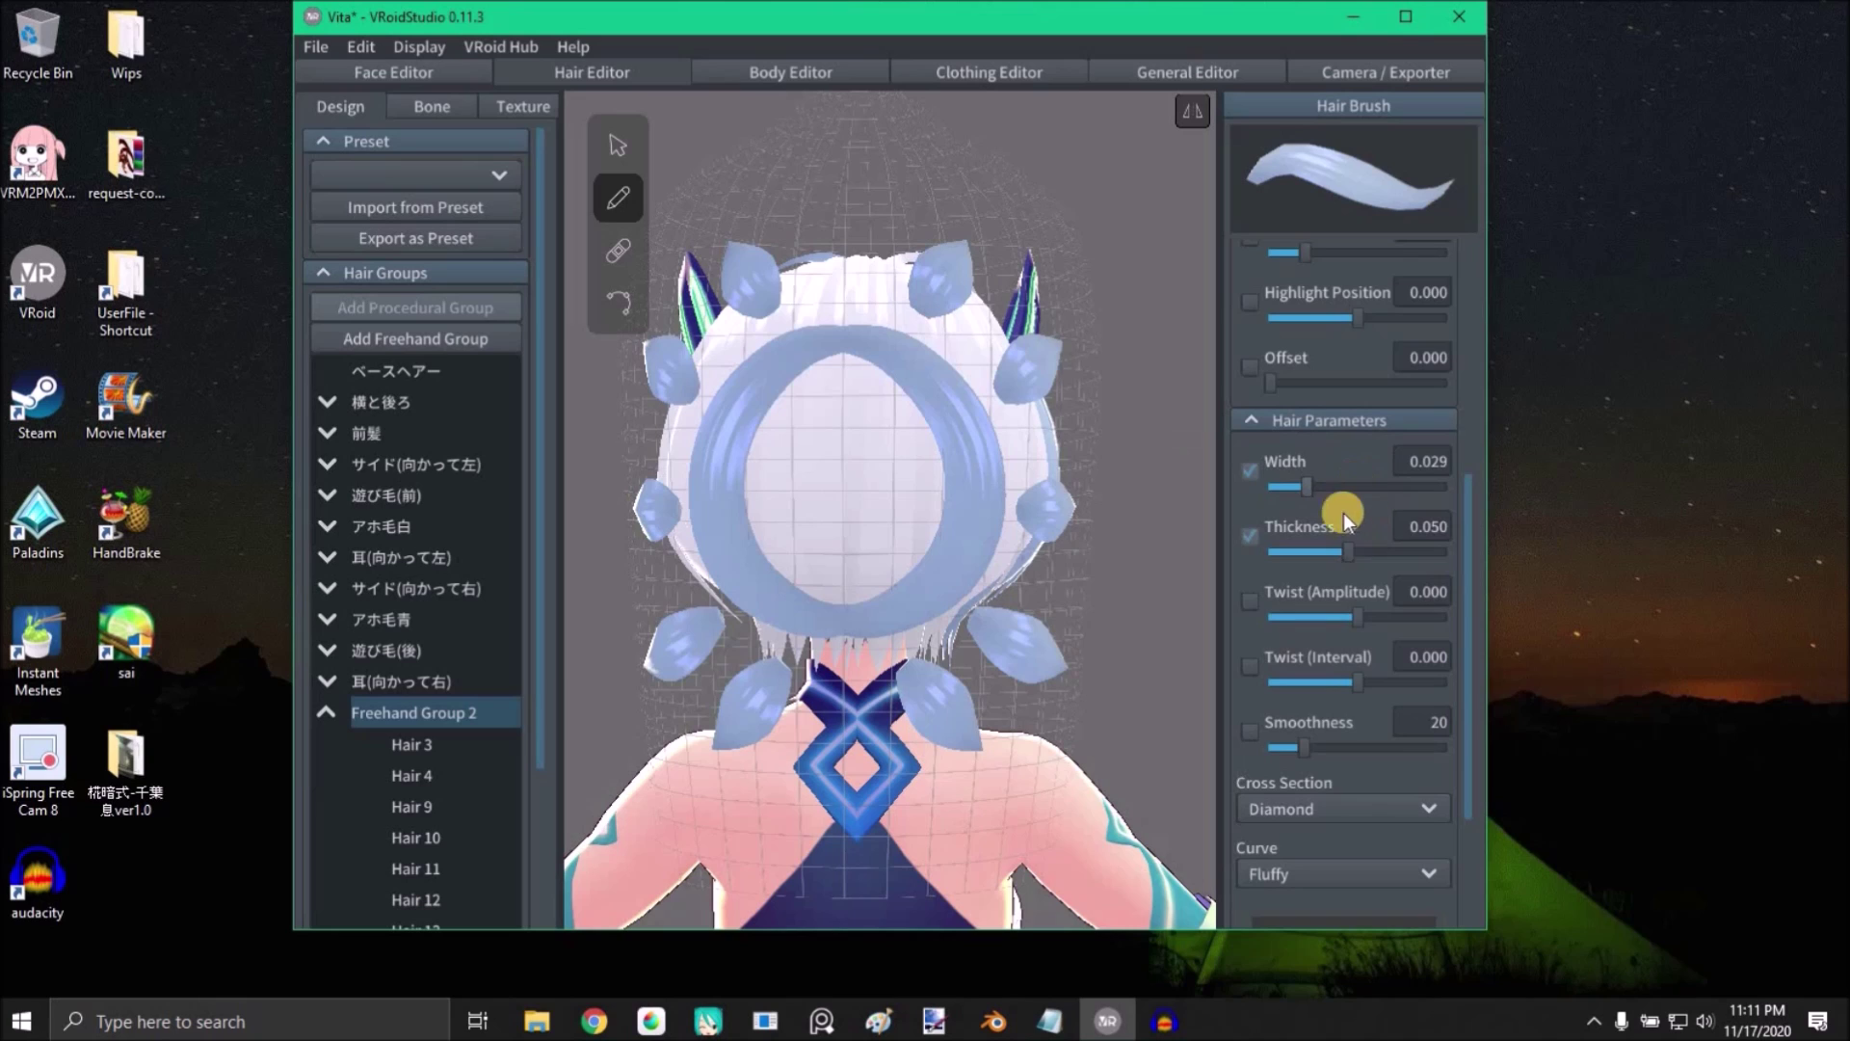
mouse_move(801, 417)
left_mouse_down()
mouse_move(782, 438)
mouse_move(840, 554)
mouse_move(776, 595)
left_mouse_up()
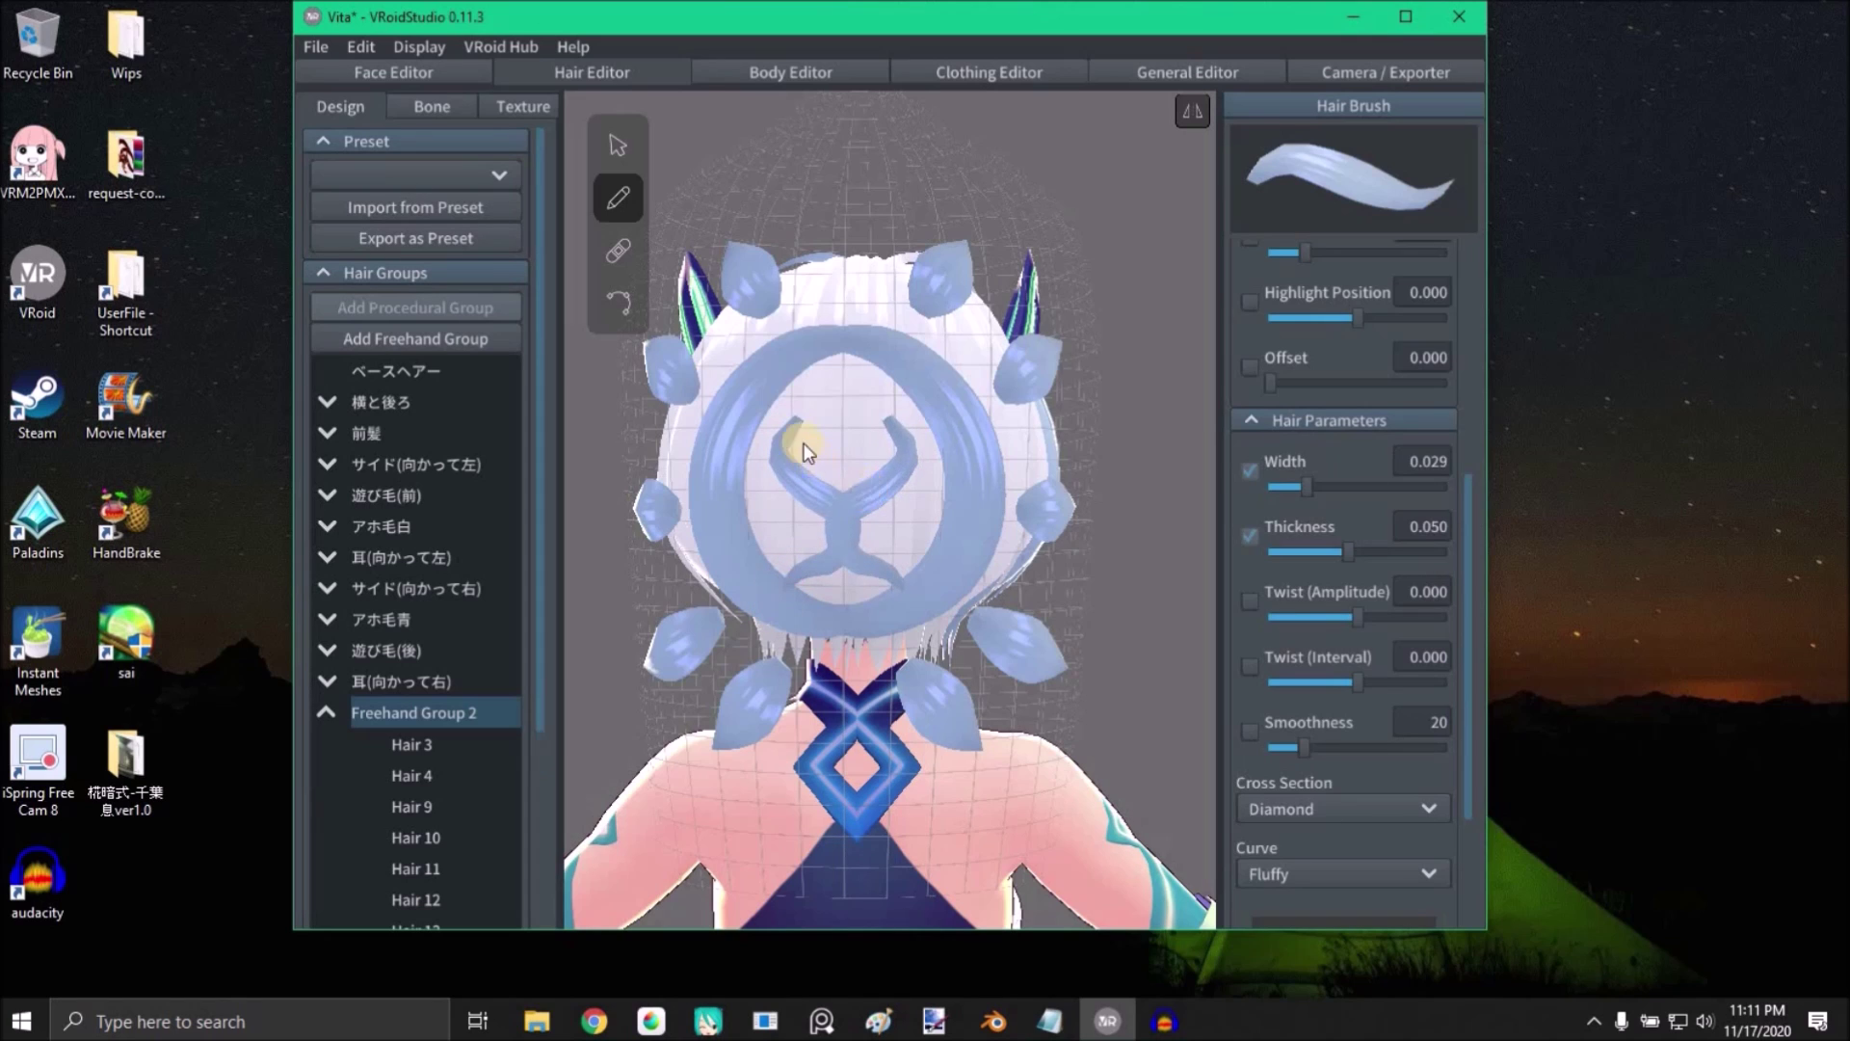
Step: Try different mirrored curl shapes inside the ring and undo them along with the previously drawn inner strands
key("ctrl+z")
mouse_move(800, 432)
left_mouse_down()
mouse_move(806, 496)
mouse_move(827, 403)
mouse_move(845, 409)
left_mouse_up()
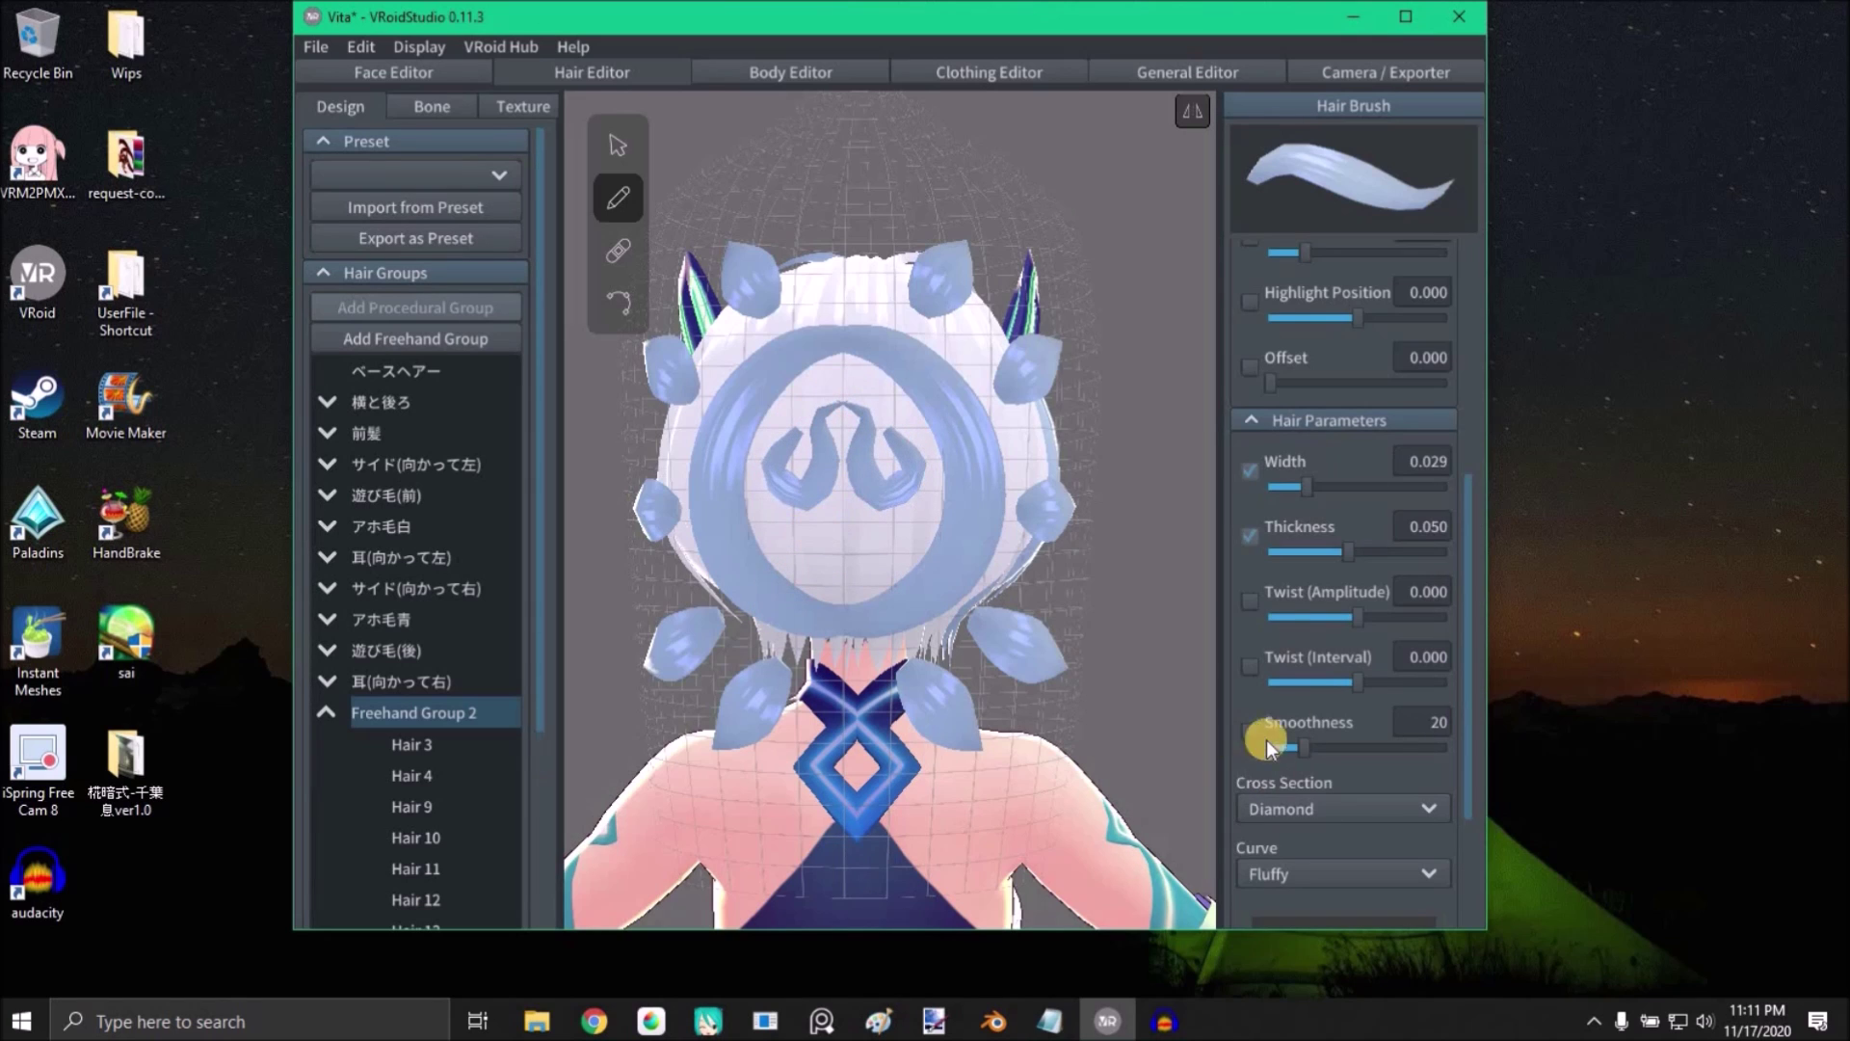
scroll(1309, 686, "down", 3)
key("ctrl+z")
mouse_move(835, 458)
left_mouse_down()
mouse_move(831, 524)
mouse_move(768, 539)
mouse_move(817, 537)
mouse_move(808, 476)
mouse_move(826, 542)
mouse_move(799, 508)
left_mouse_up()
key("ctrl+z")
key("ctrl+z")
Step: Draw mirrored pairs of curled strands inside the ring, one in its upper half and one along its lower inner edge
mouse_move(812, 407)
left_mouse_down()
mouse_move(752, 457)
mouse_move(801, 454)
left_mouse_up()
mouse_move(774, 566)
left_mouse_down()
mouse_move(832, 603)
mouse_move(785, 587)
left_mouse_up()
mouse_move(834, 346)
left_mouse_down()
mouse_move(838, 381)
mouse_move(902, 434)
left_mouse_up()
Step: Set the hair width to 0.014 and draw thin pointed strands at the ring's inner top, at its centre, above it and below it
left_click_drag(1303, 277, 1278, 273)
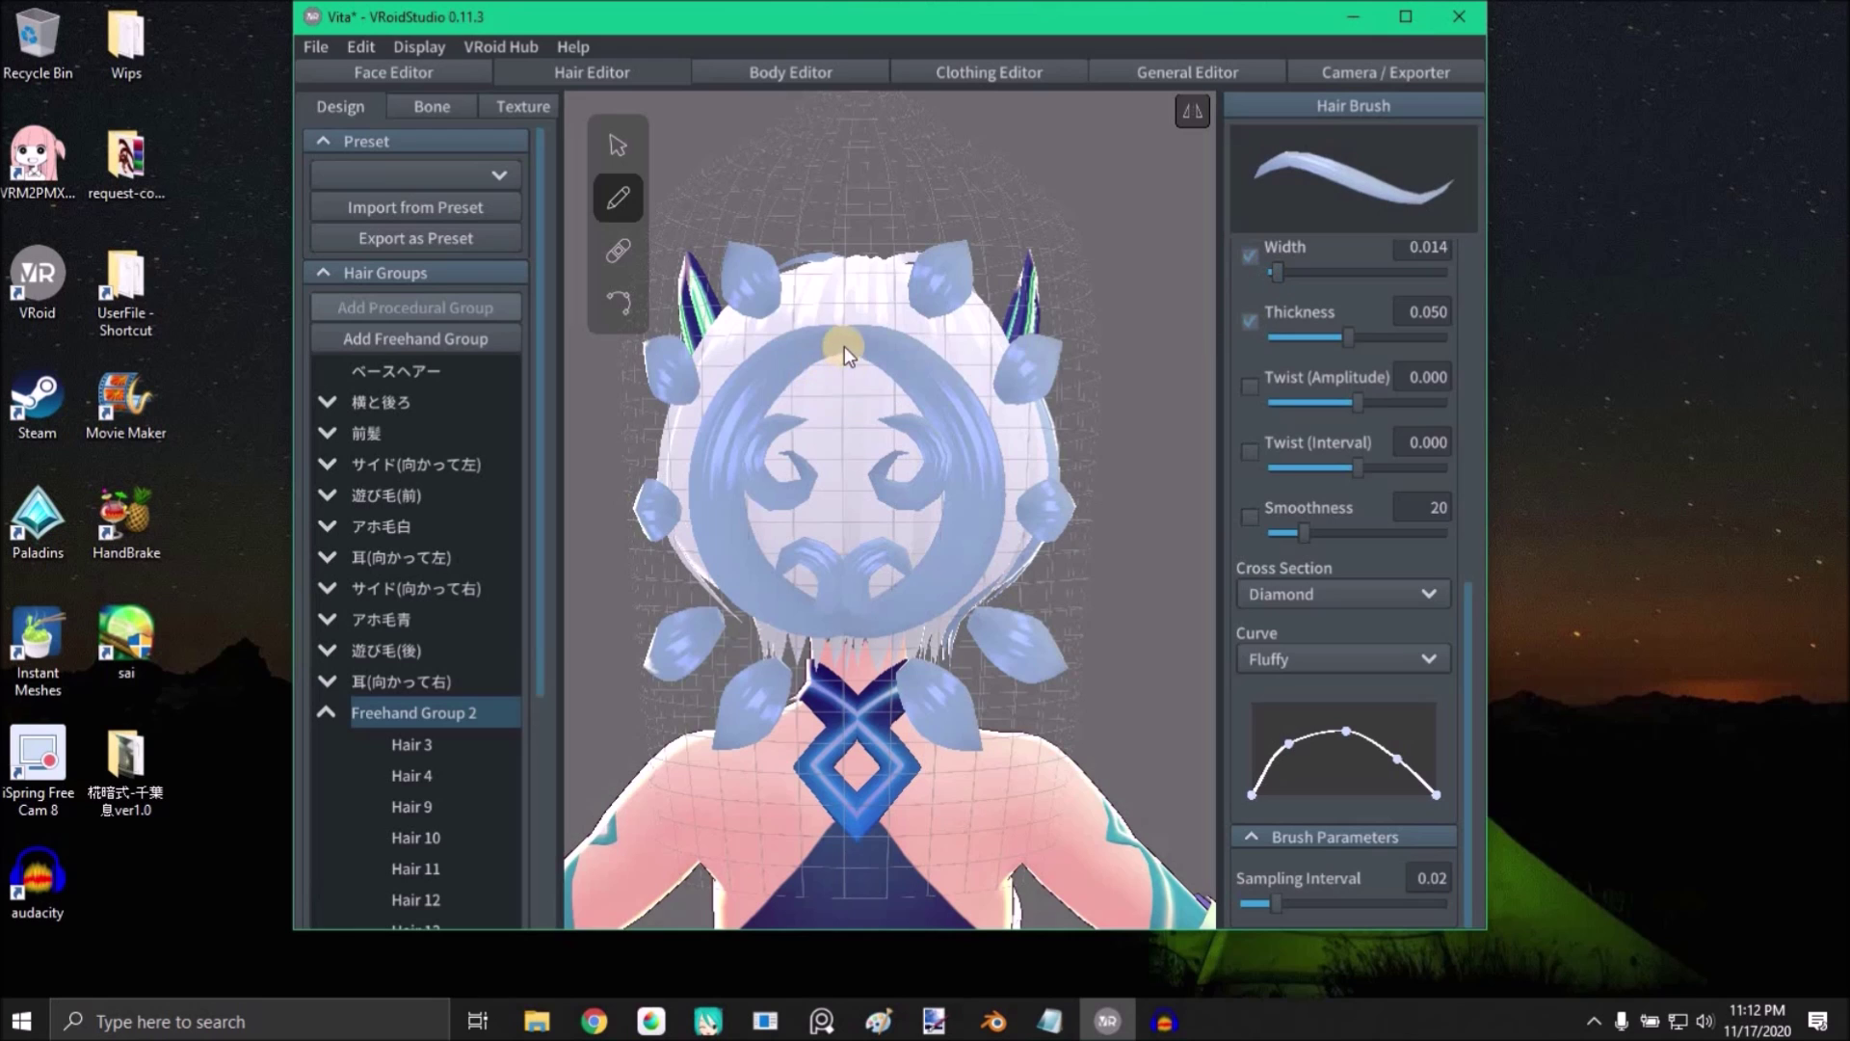
left_click_drag(794, 398, 812, 343)
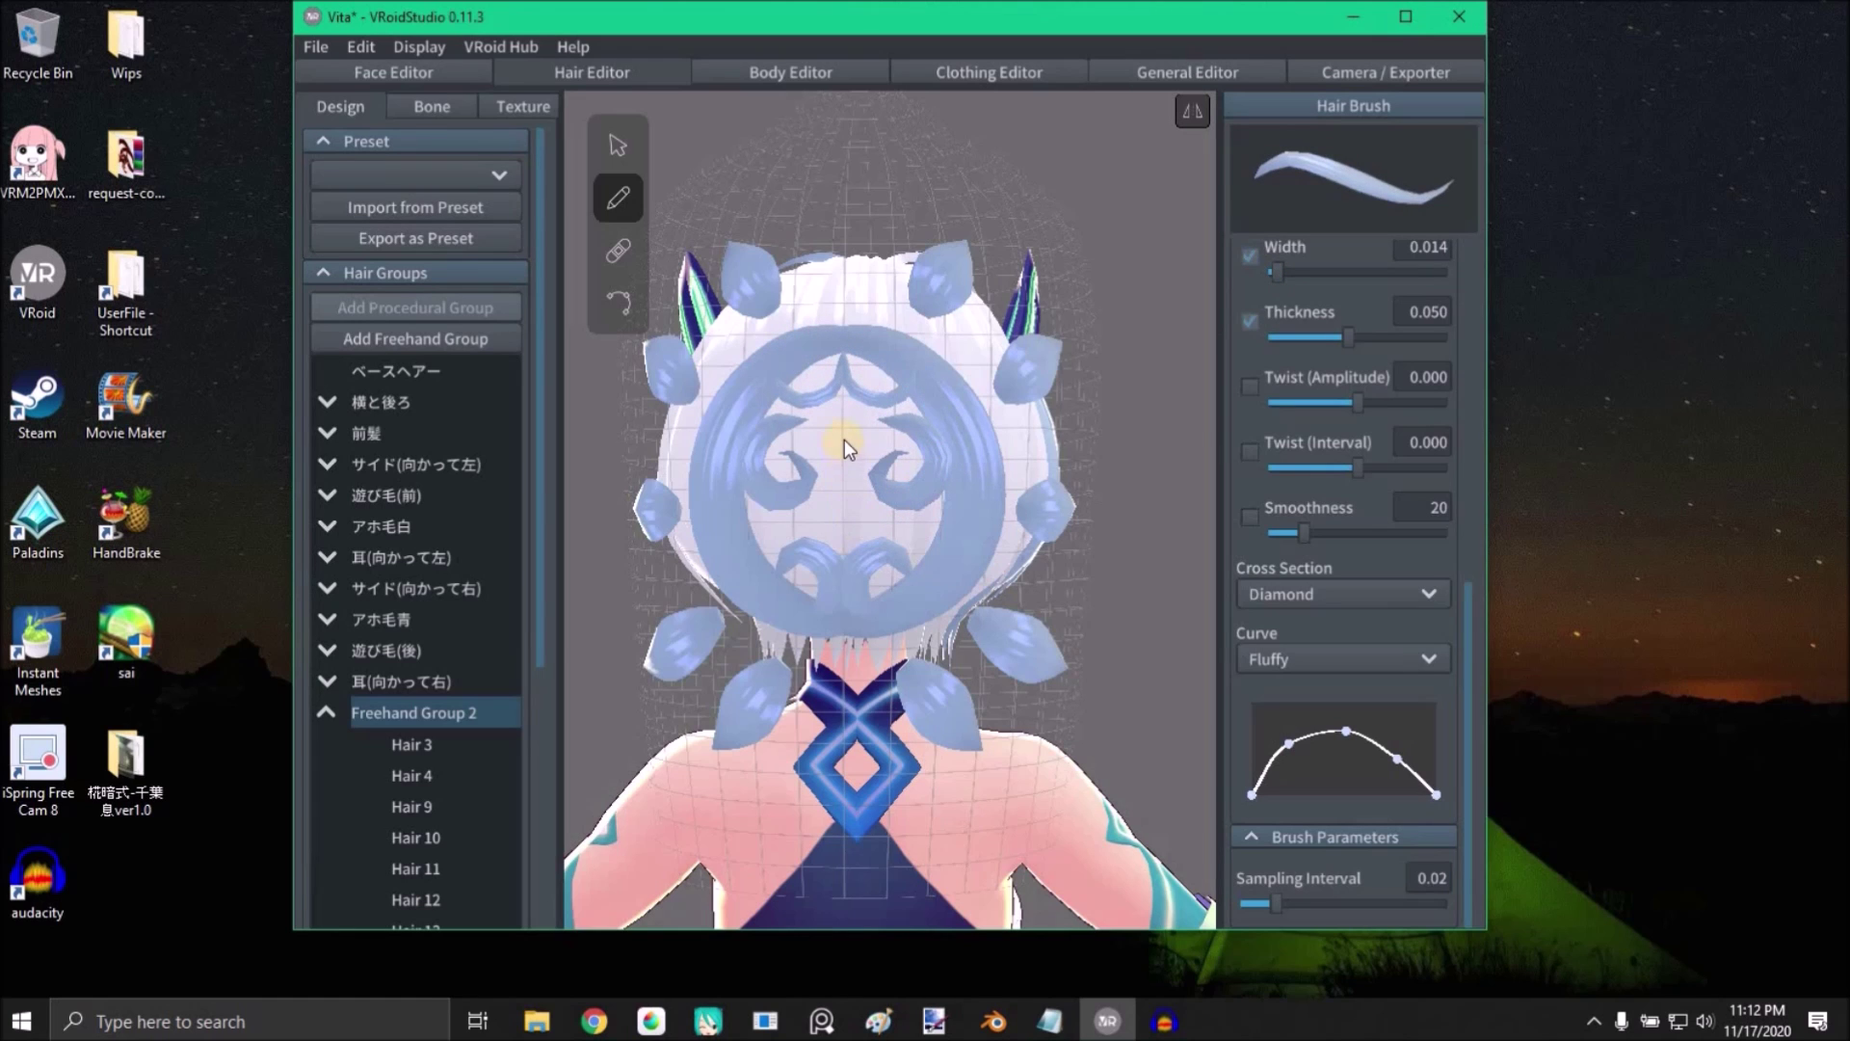
right_click_drag(889, 586, 851, 575)
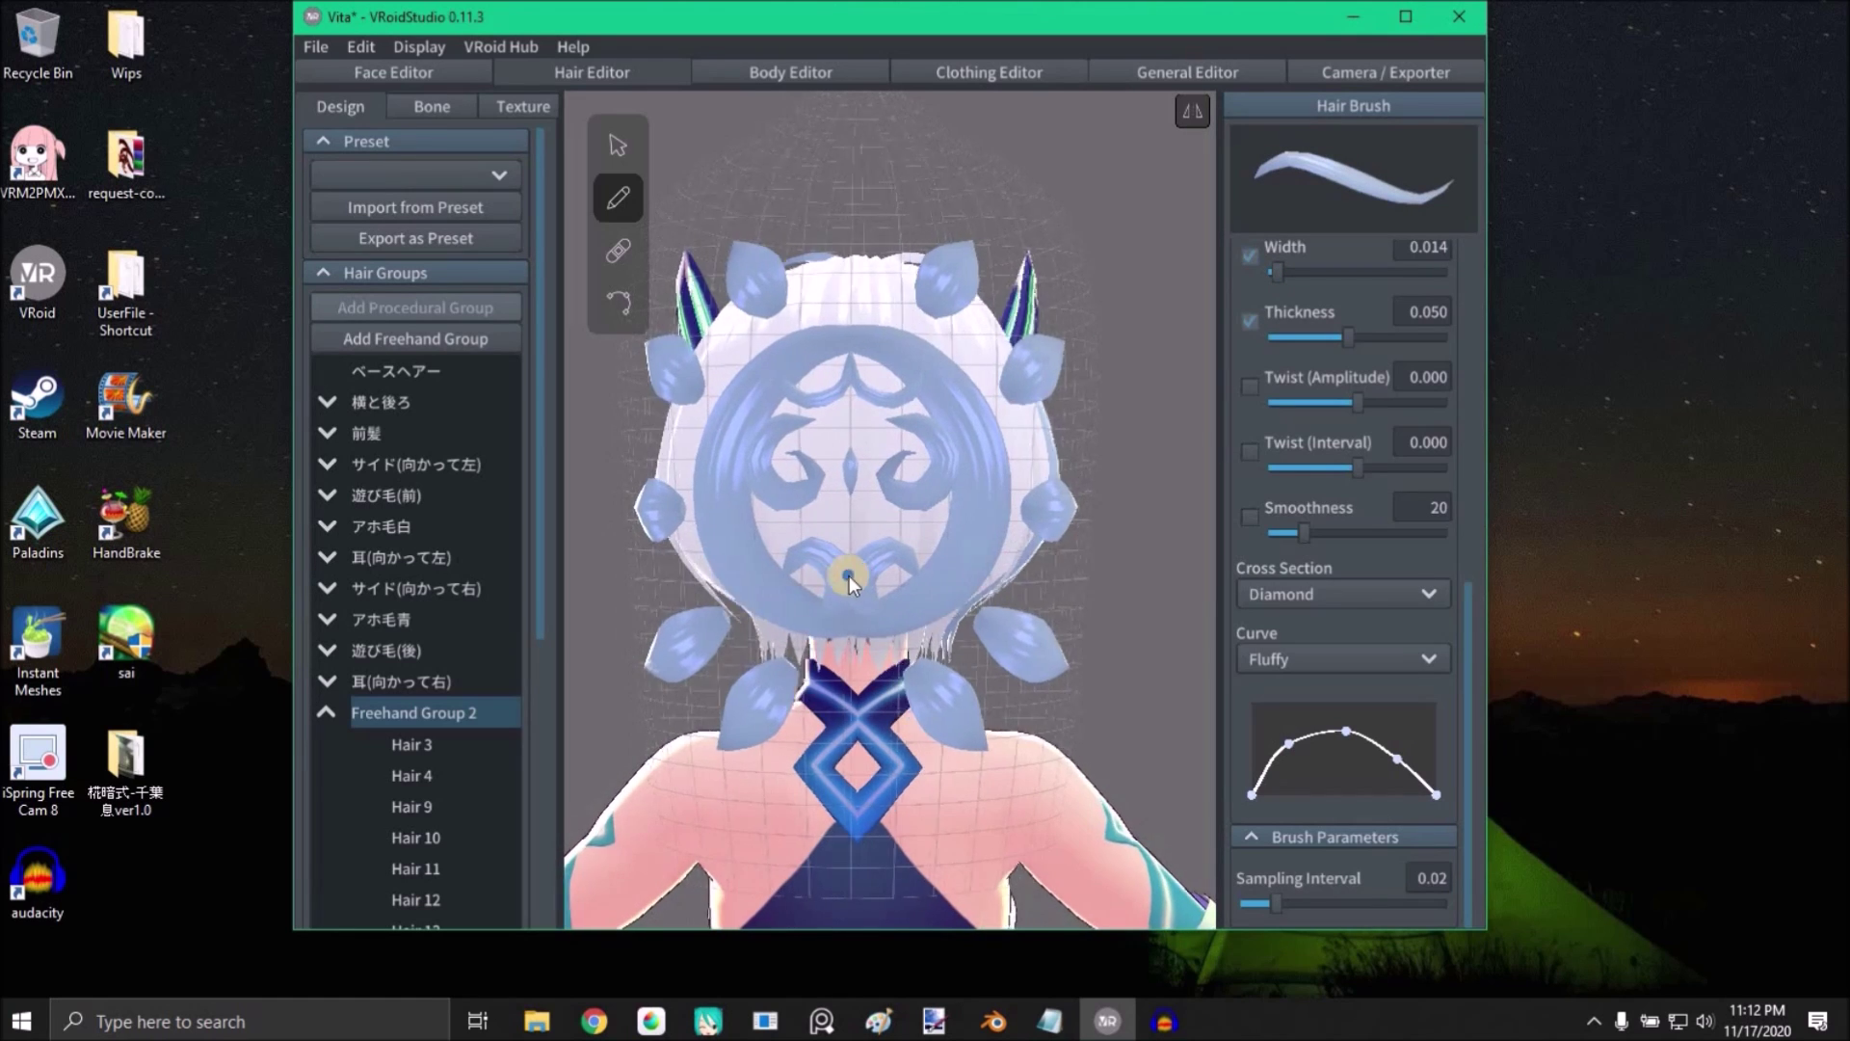
left_click_drag(844, 234, 850, 296)
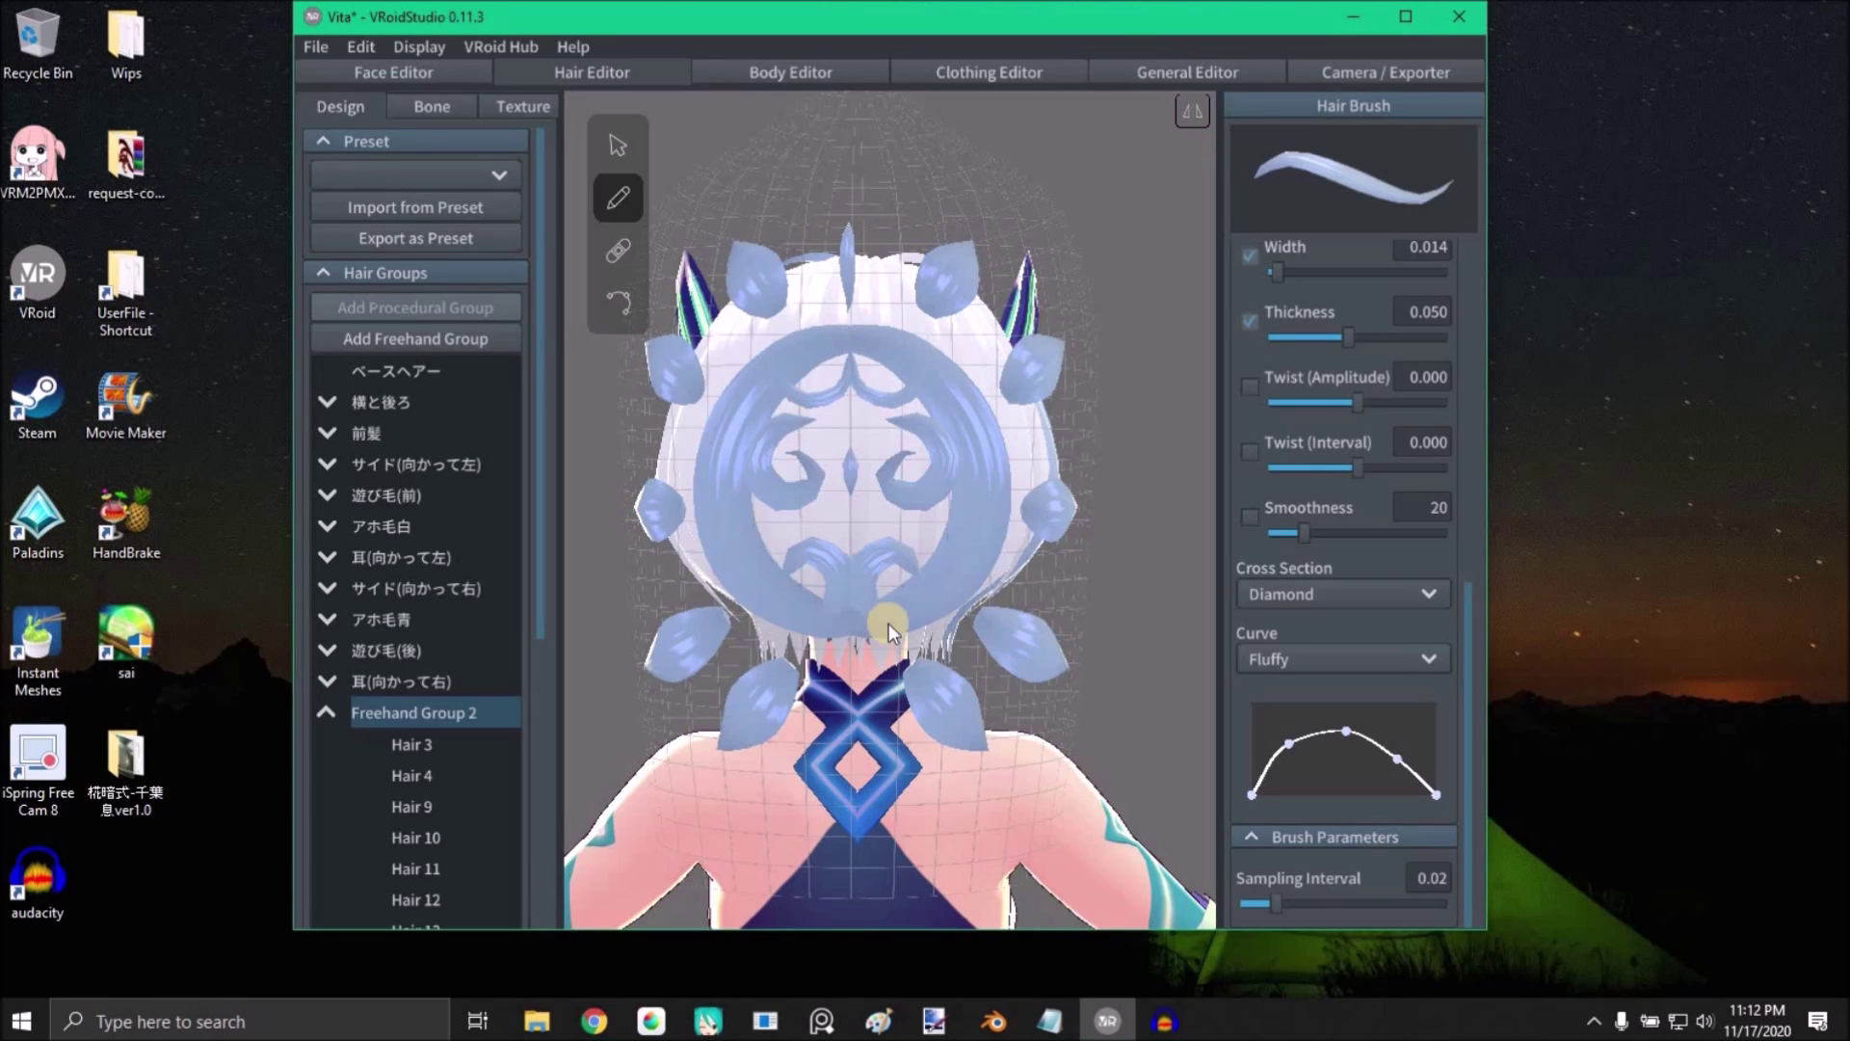
left_click_drag(847, 675, 852, 756)
Step: Switch to the Select tool, deselect the hair group and examine the ornament from behind and from the side
right_click_drag(892, 508, 597, 154)
left_click(612, 140)
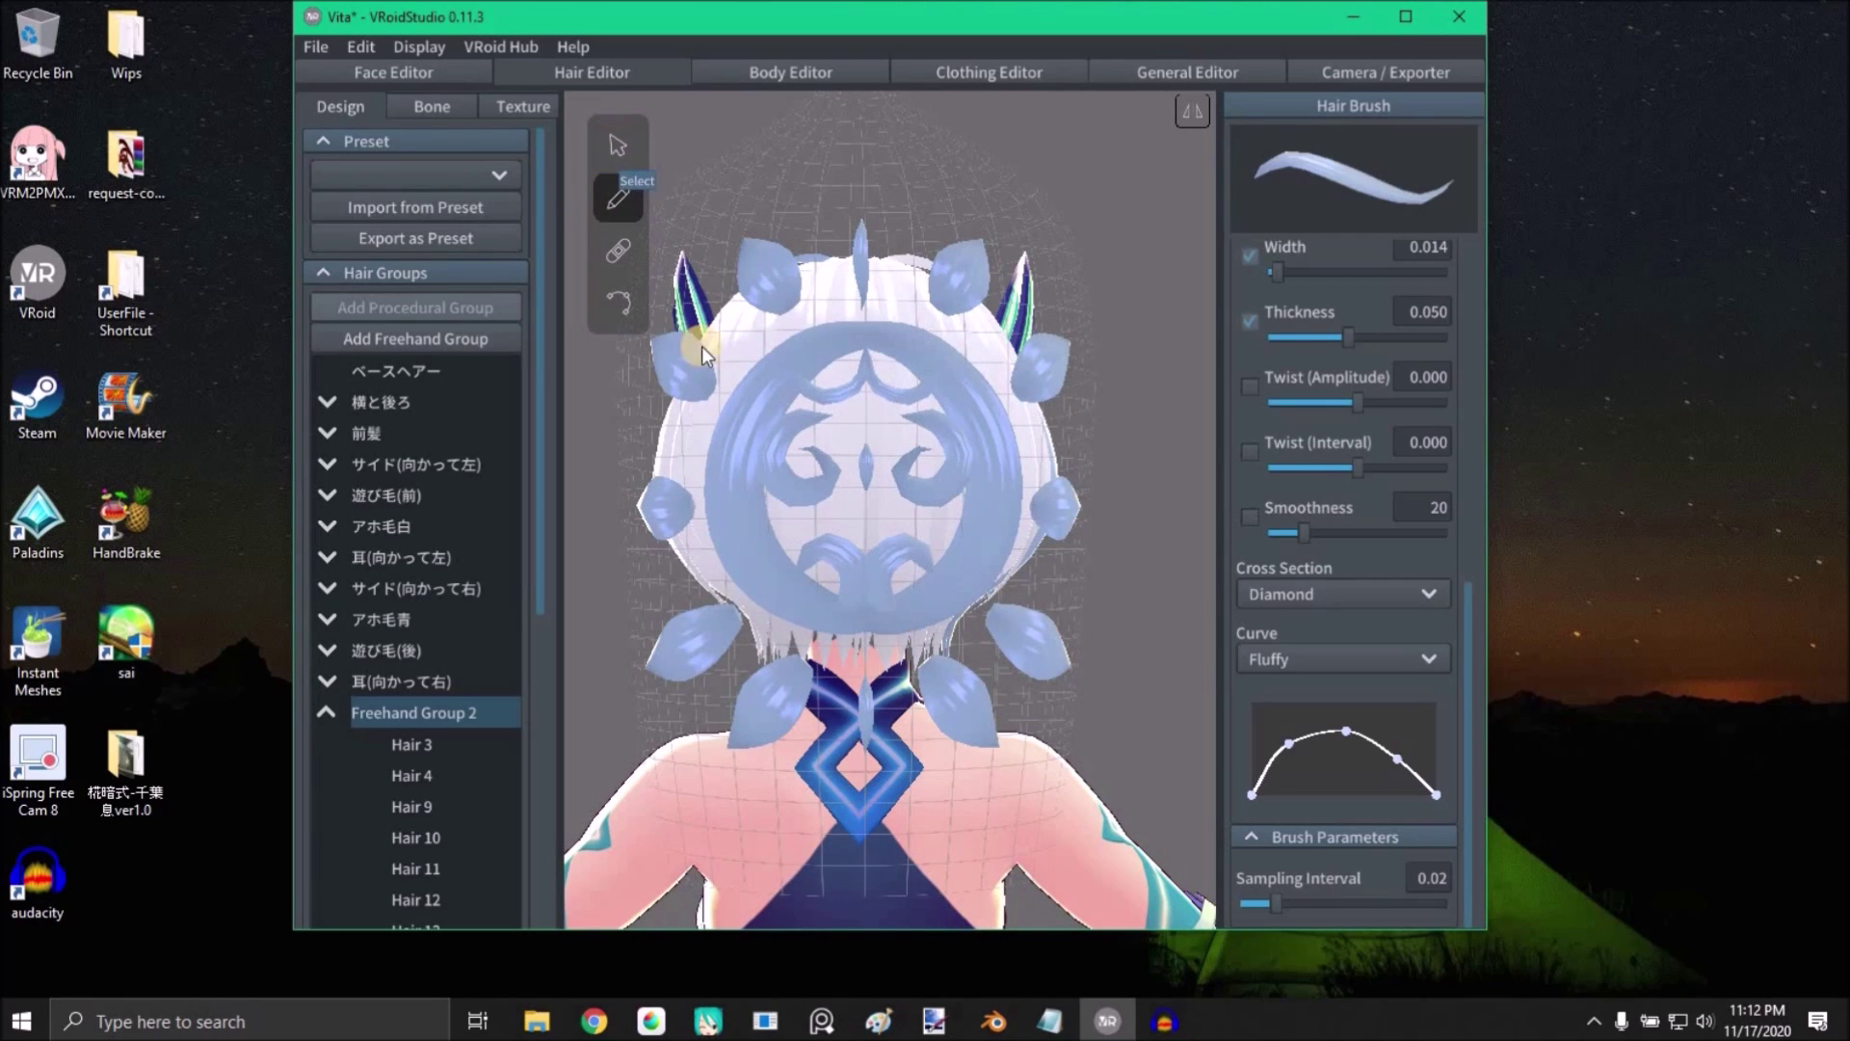
scroll(982, 589, "down", 2)
left_click(1109, 577)
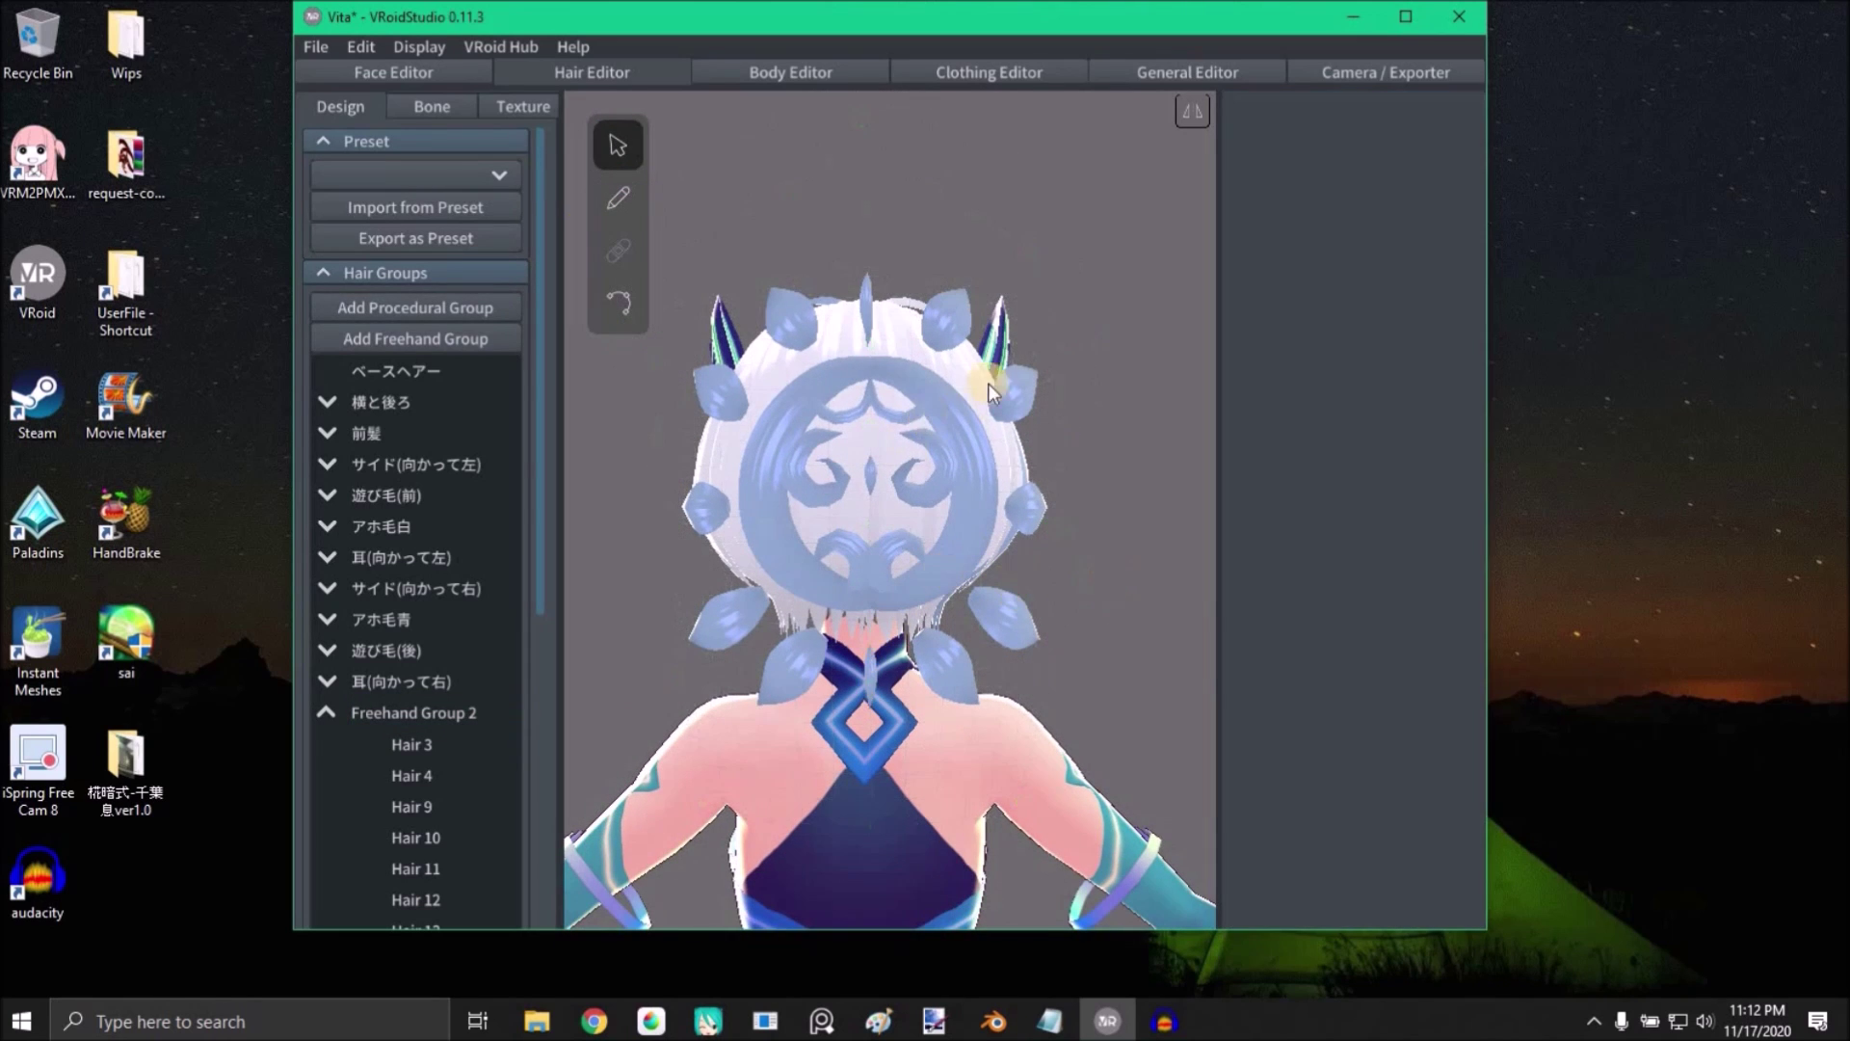
right_click_drag(884, 515, 860, 439)
right_click_drag(996, 564, 994, 564)
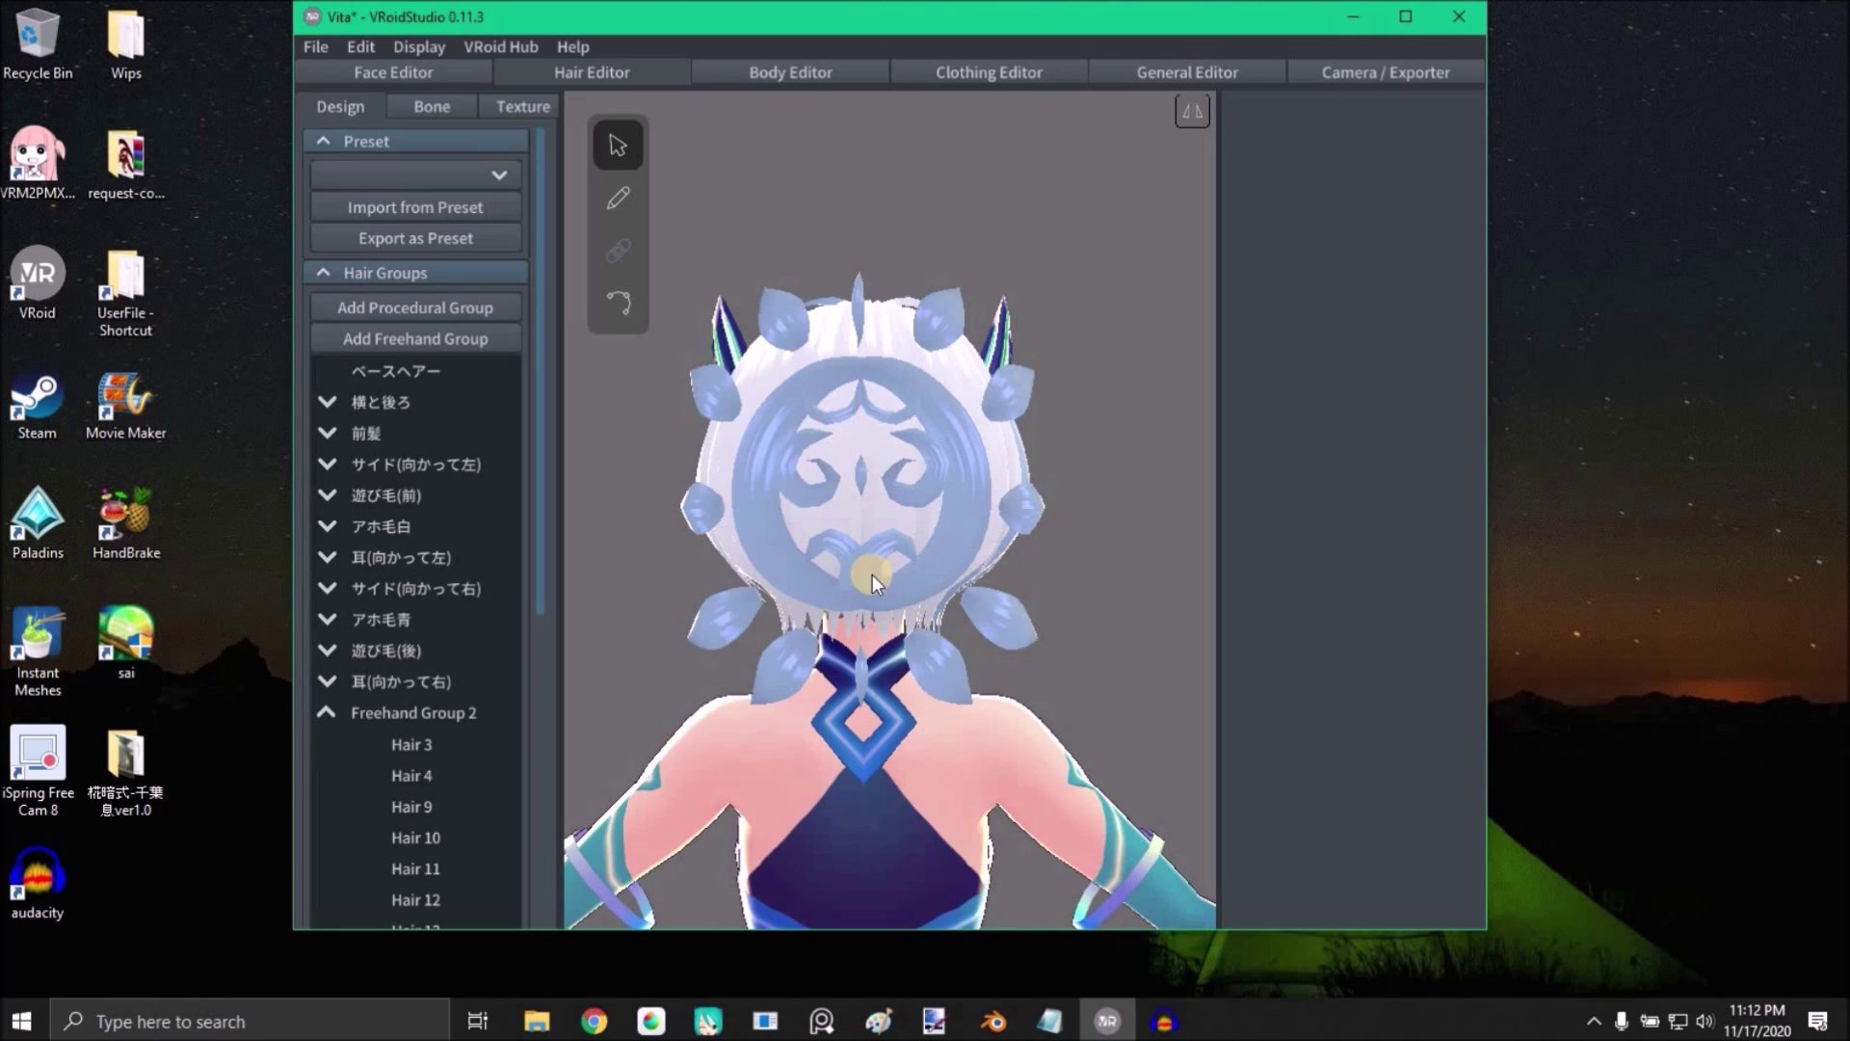
right_click_drag(883, 562, 955, 560)
middle_click_drag(954, 562, 901, 553)
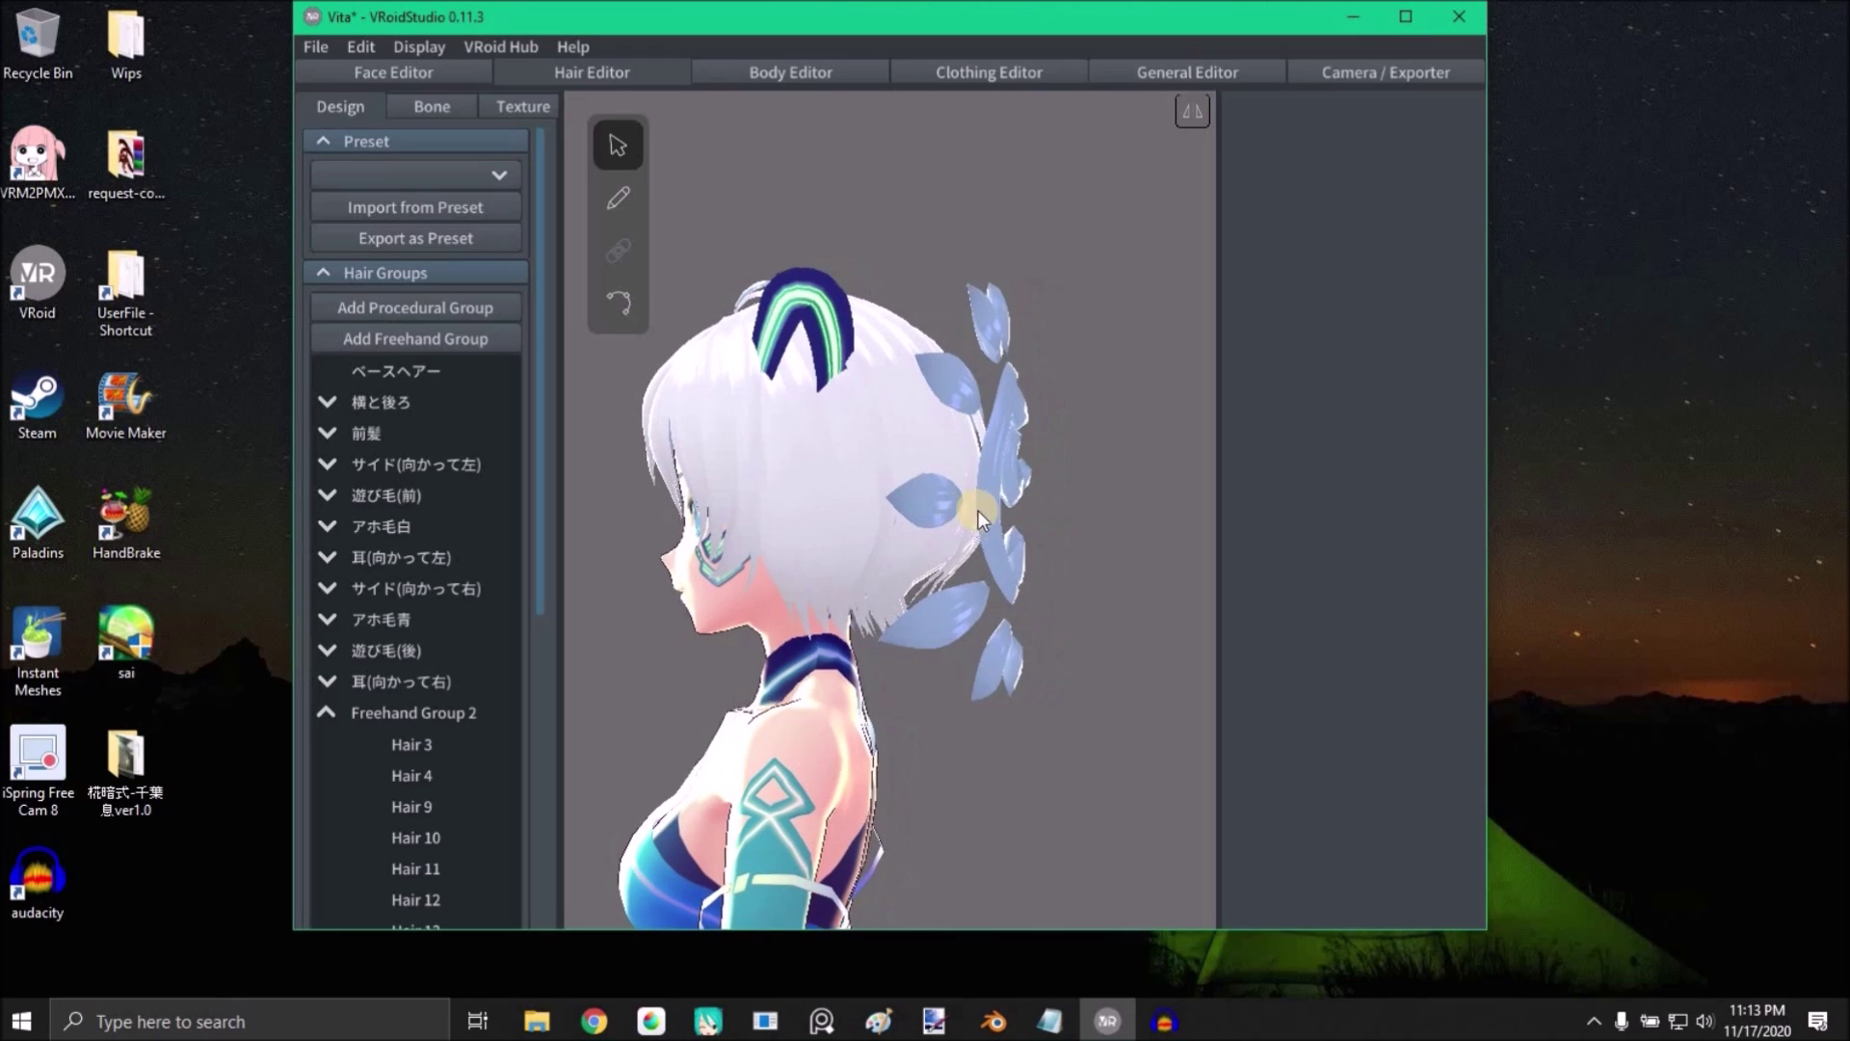
Step: Select Freehand Group 2 and pull its hair guide's middle rear control points outward, away from the back of the head
left_click(363, 716)
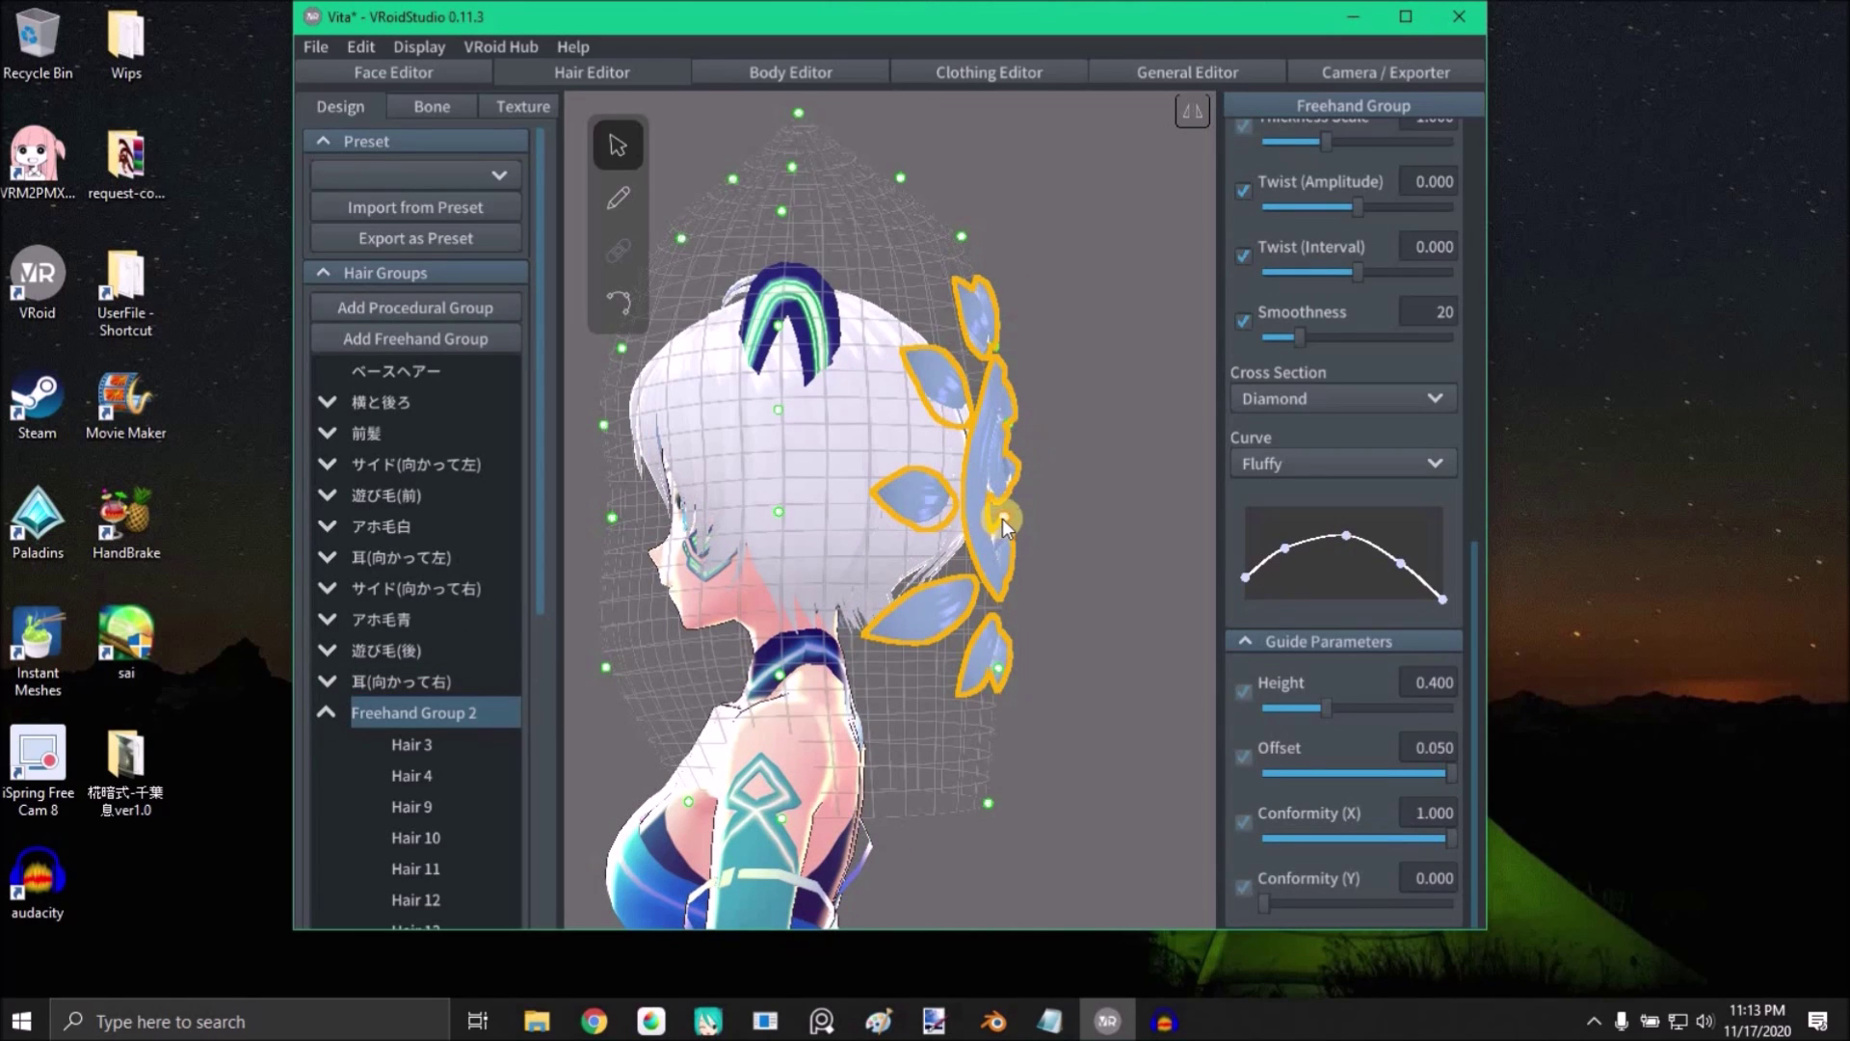
left_click(1012, 513)
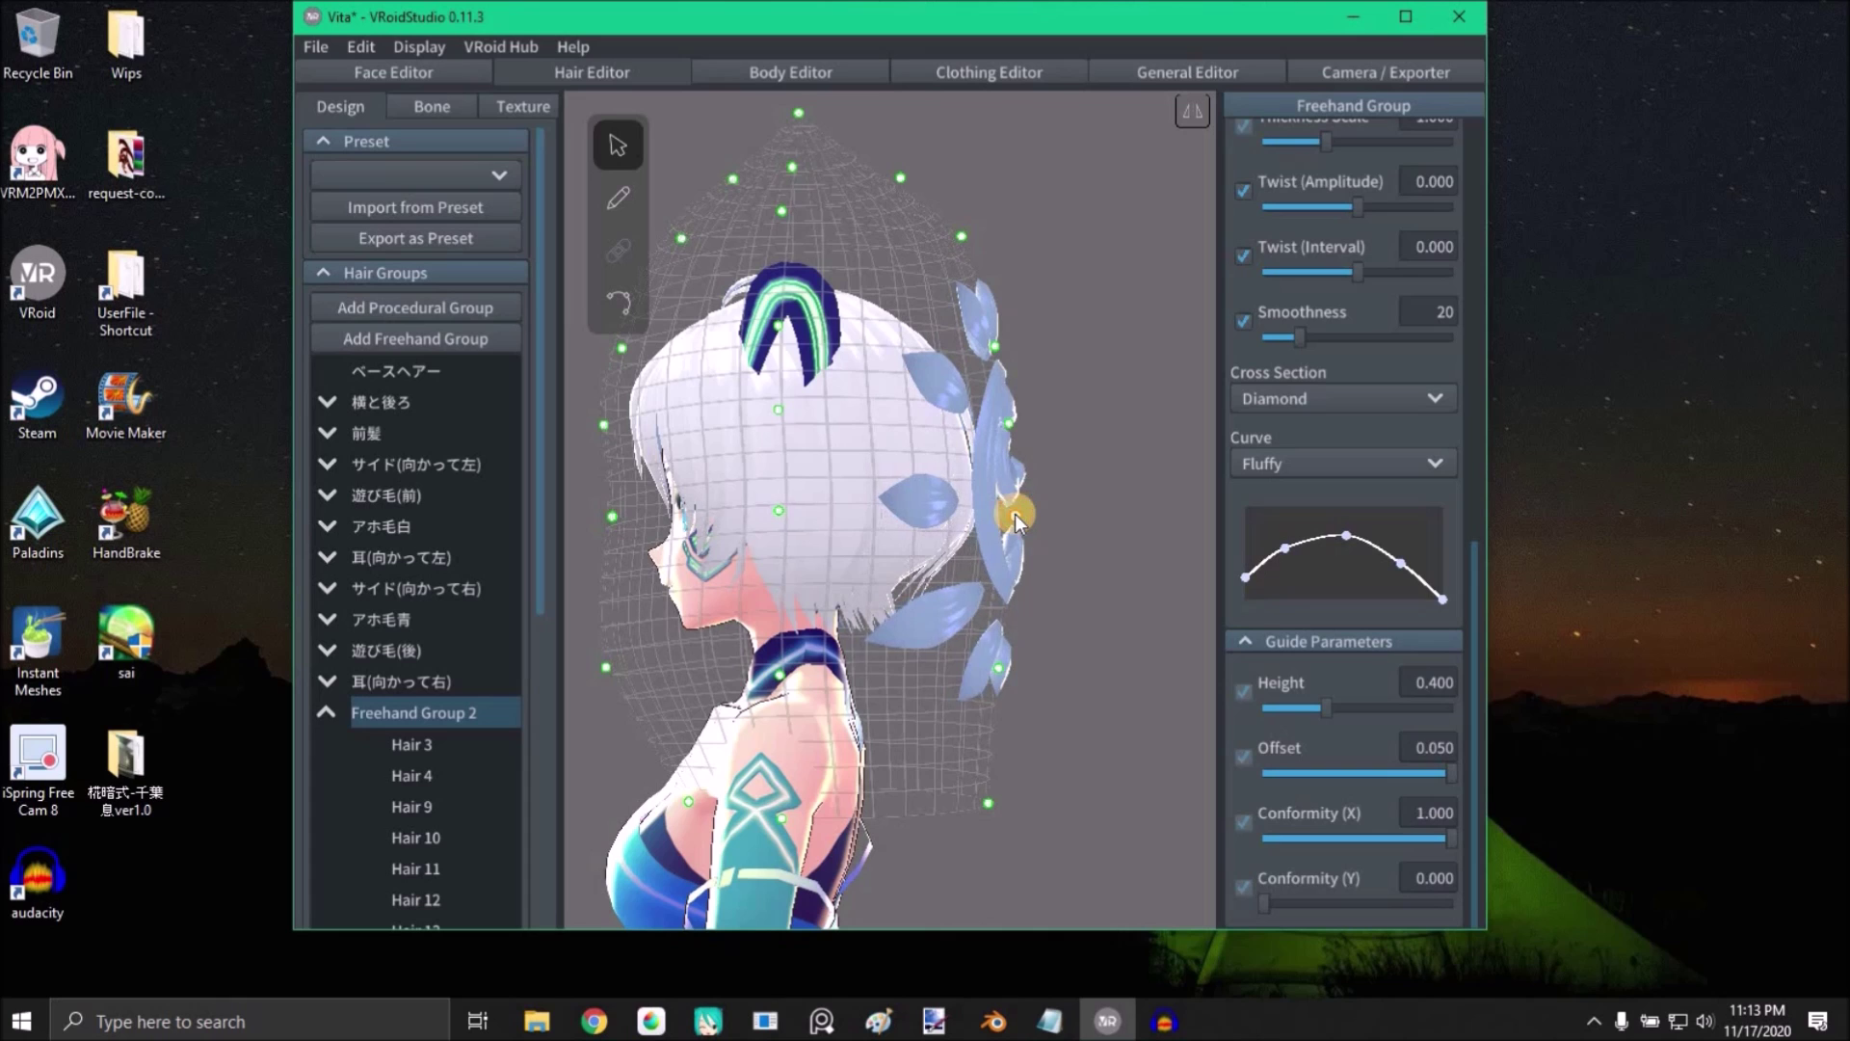
left_click(1013, 420)
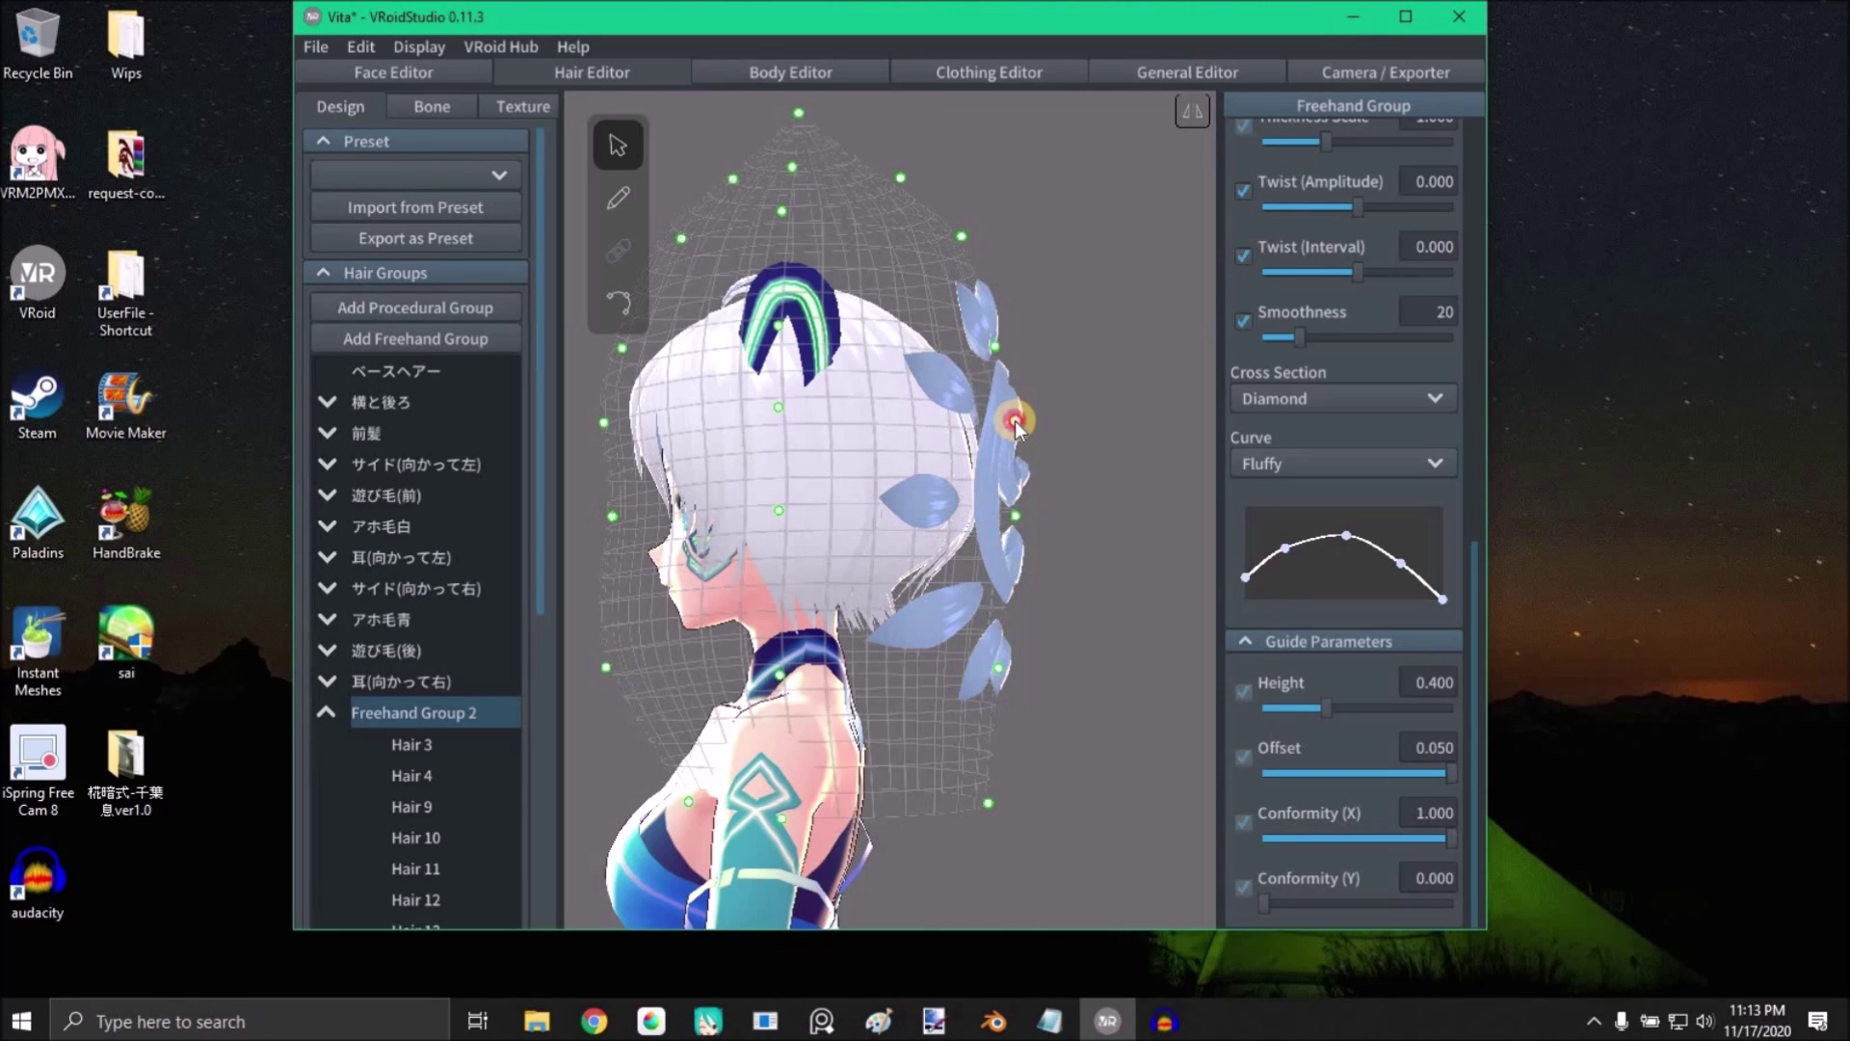
left_click(1013, 519)
left_click(1022, 516)
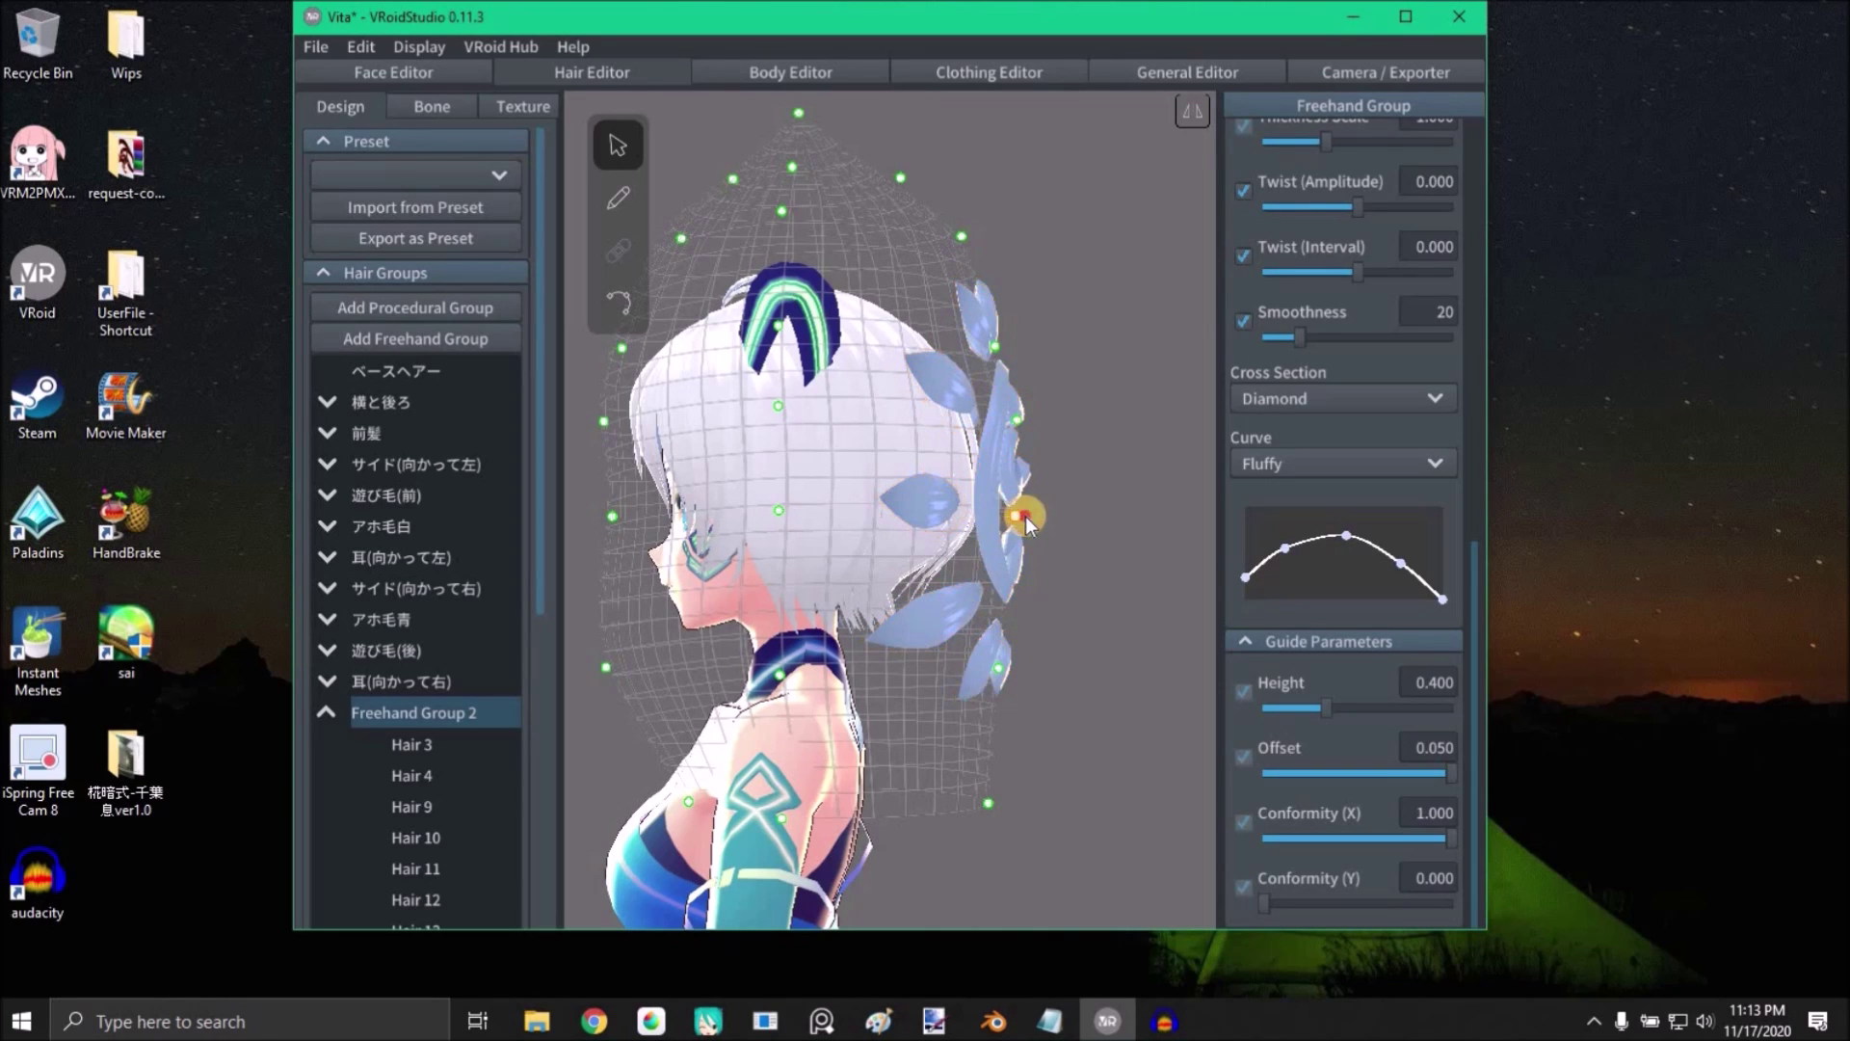
Step: Move the guide's upper and lower rear control points inward so the outer leaves curve toward the head
left_click_drag(991, 803, 902, 784)
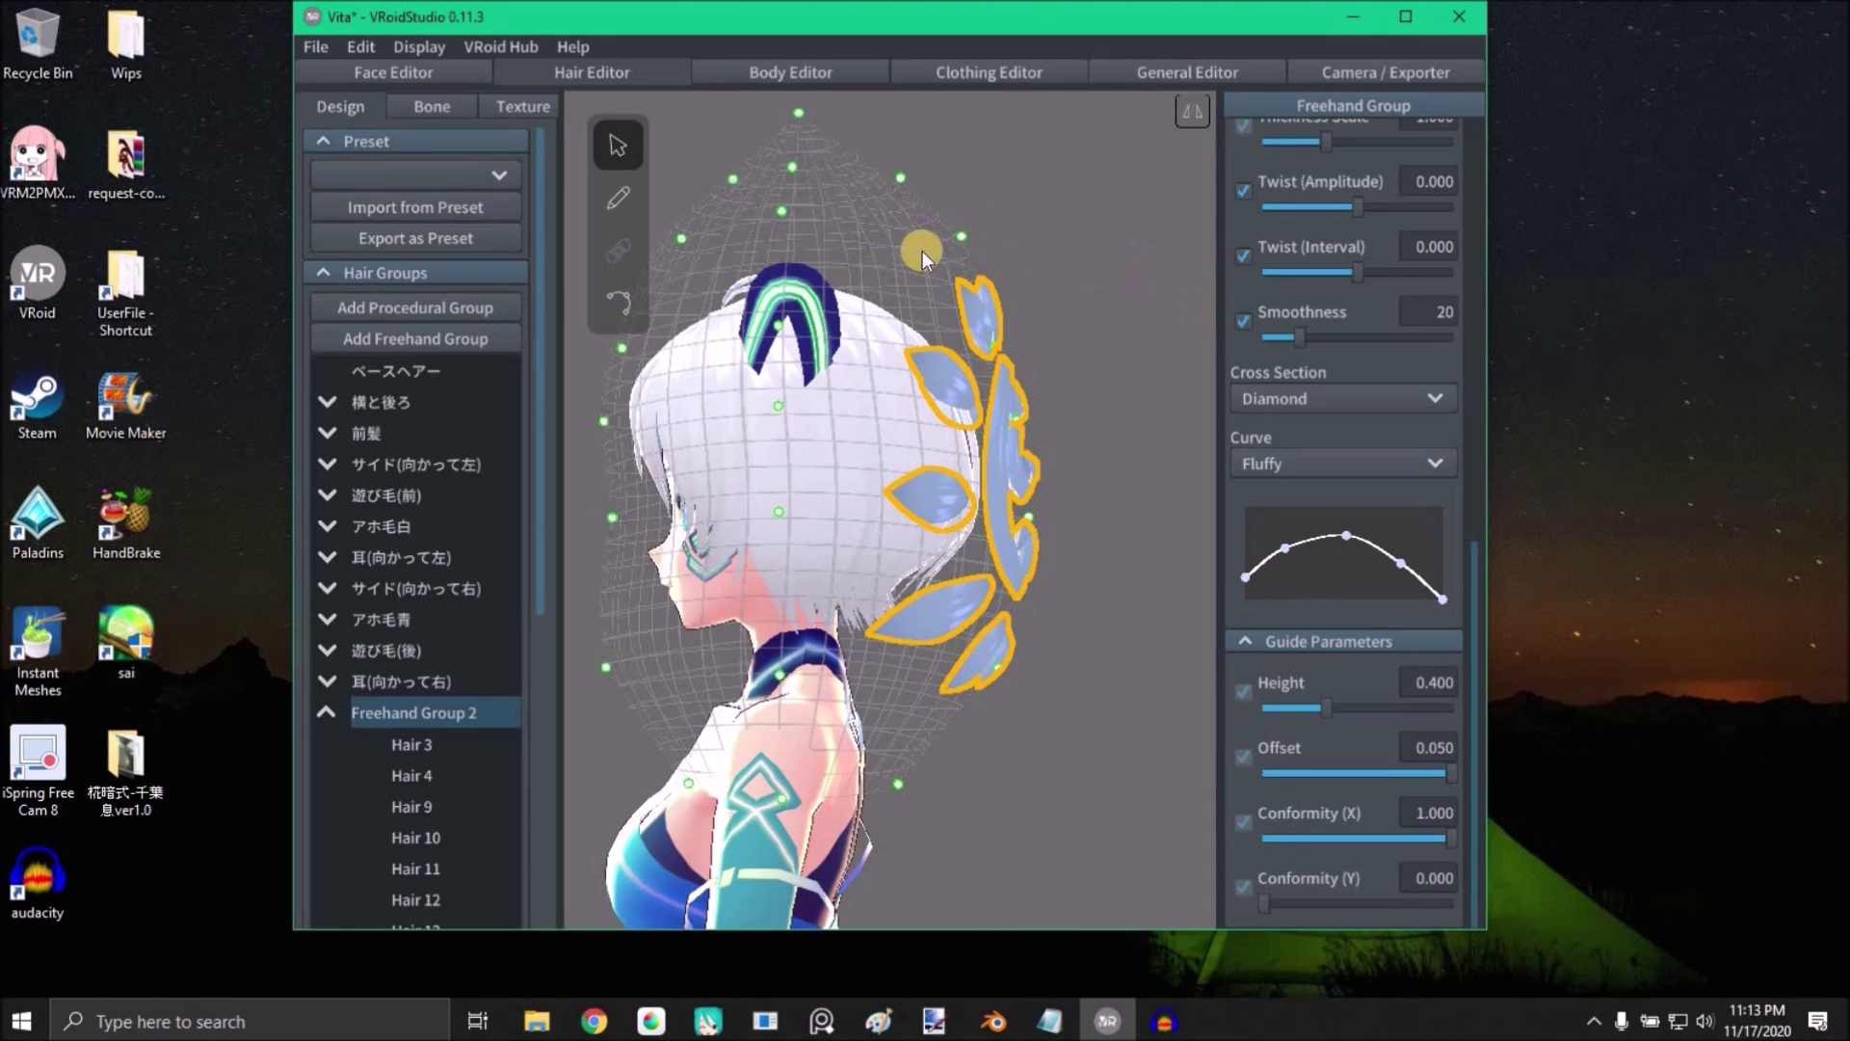
left_click(940, 233)
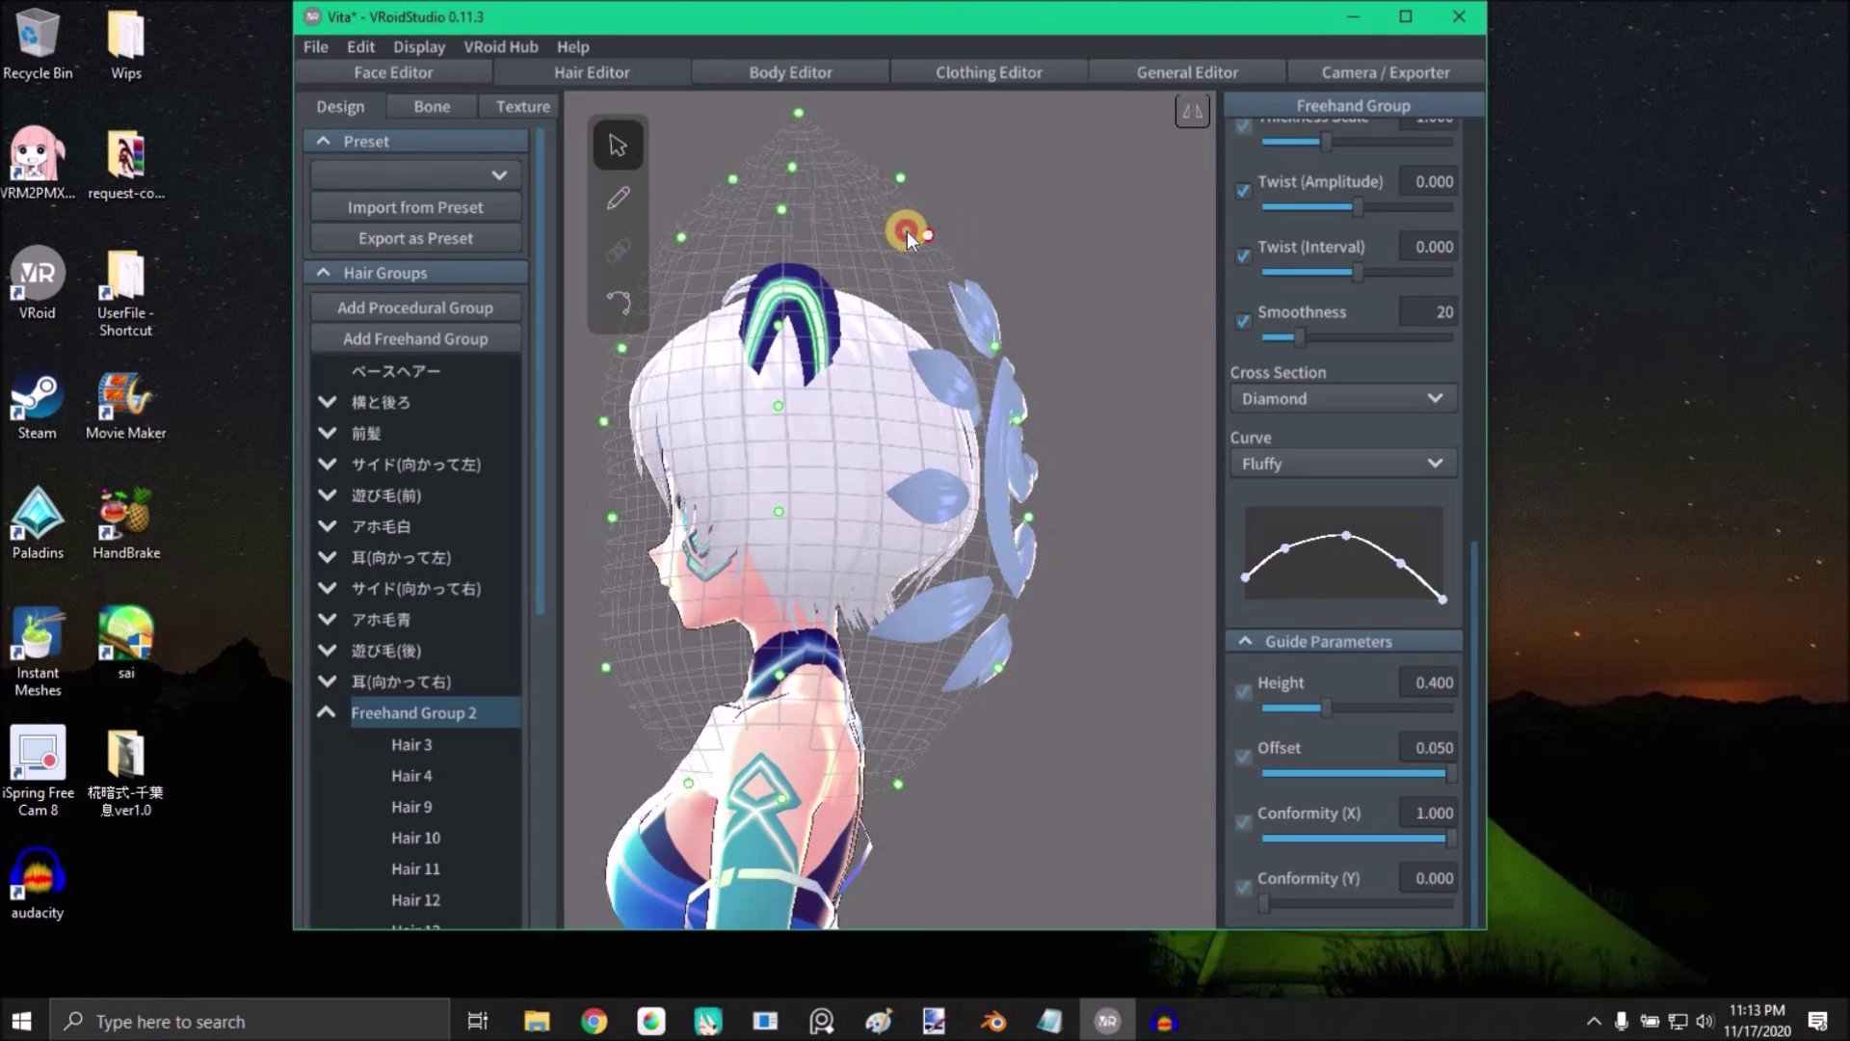
left_click_drag(899, 172, 852, 216)
left_click_drag(898, 784, 867, 768)
left_click_drag(999, 663, 941, 705)
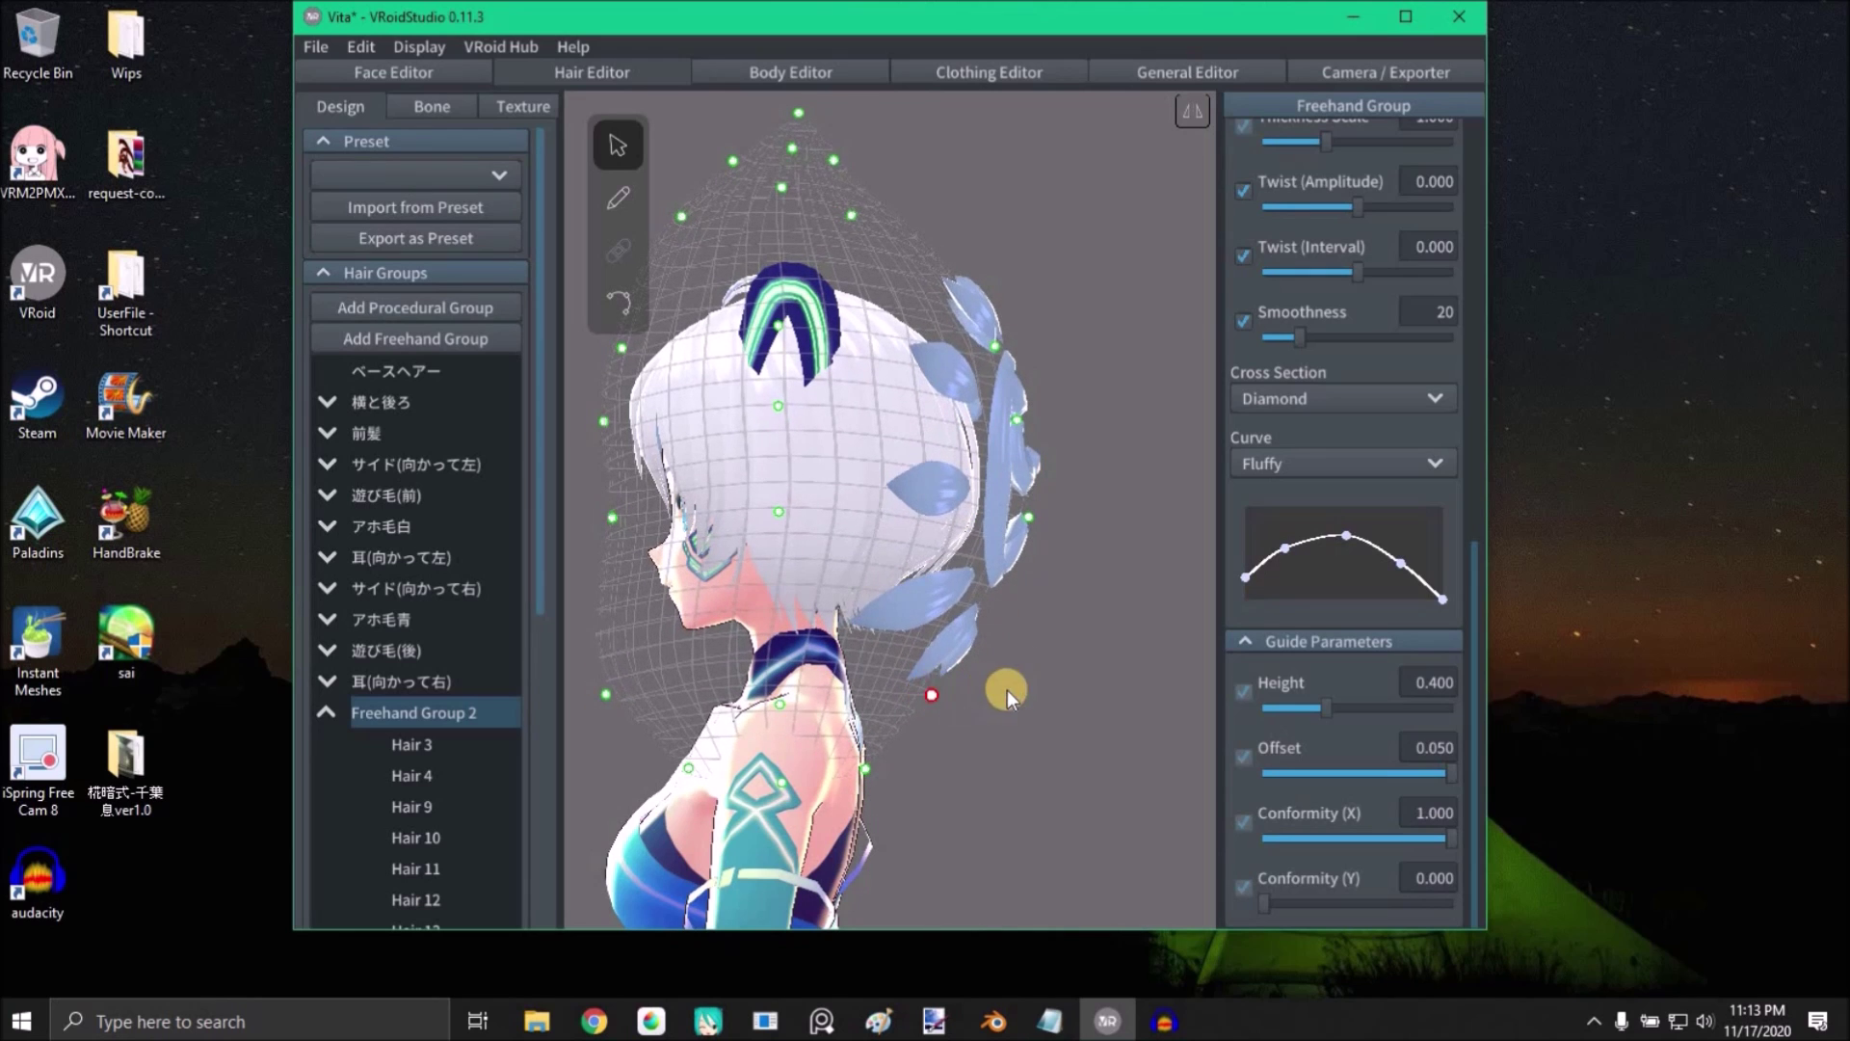
Step: Deselect the hair group and examine the reshaped ornament from behind, both close up and from farther away
left_click(1087, 675)
left_click_drag(1094, 676, 881, 628)
right_click_drag(881, 628, 930, 626)
scroll(892, 627, "up", 3)
scroll(881, 618, "down", 4)
left_click_drag(930, 625, 1054, 571)
scroll(1055, 570, "up", 3)
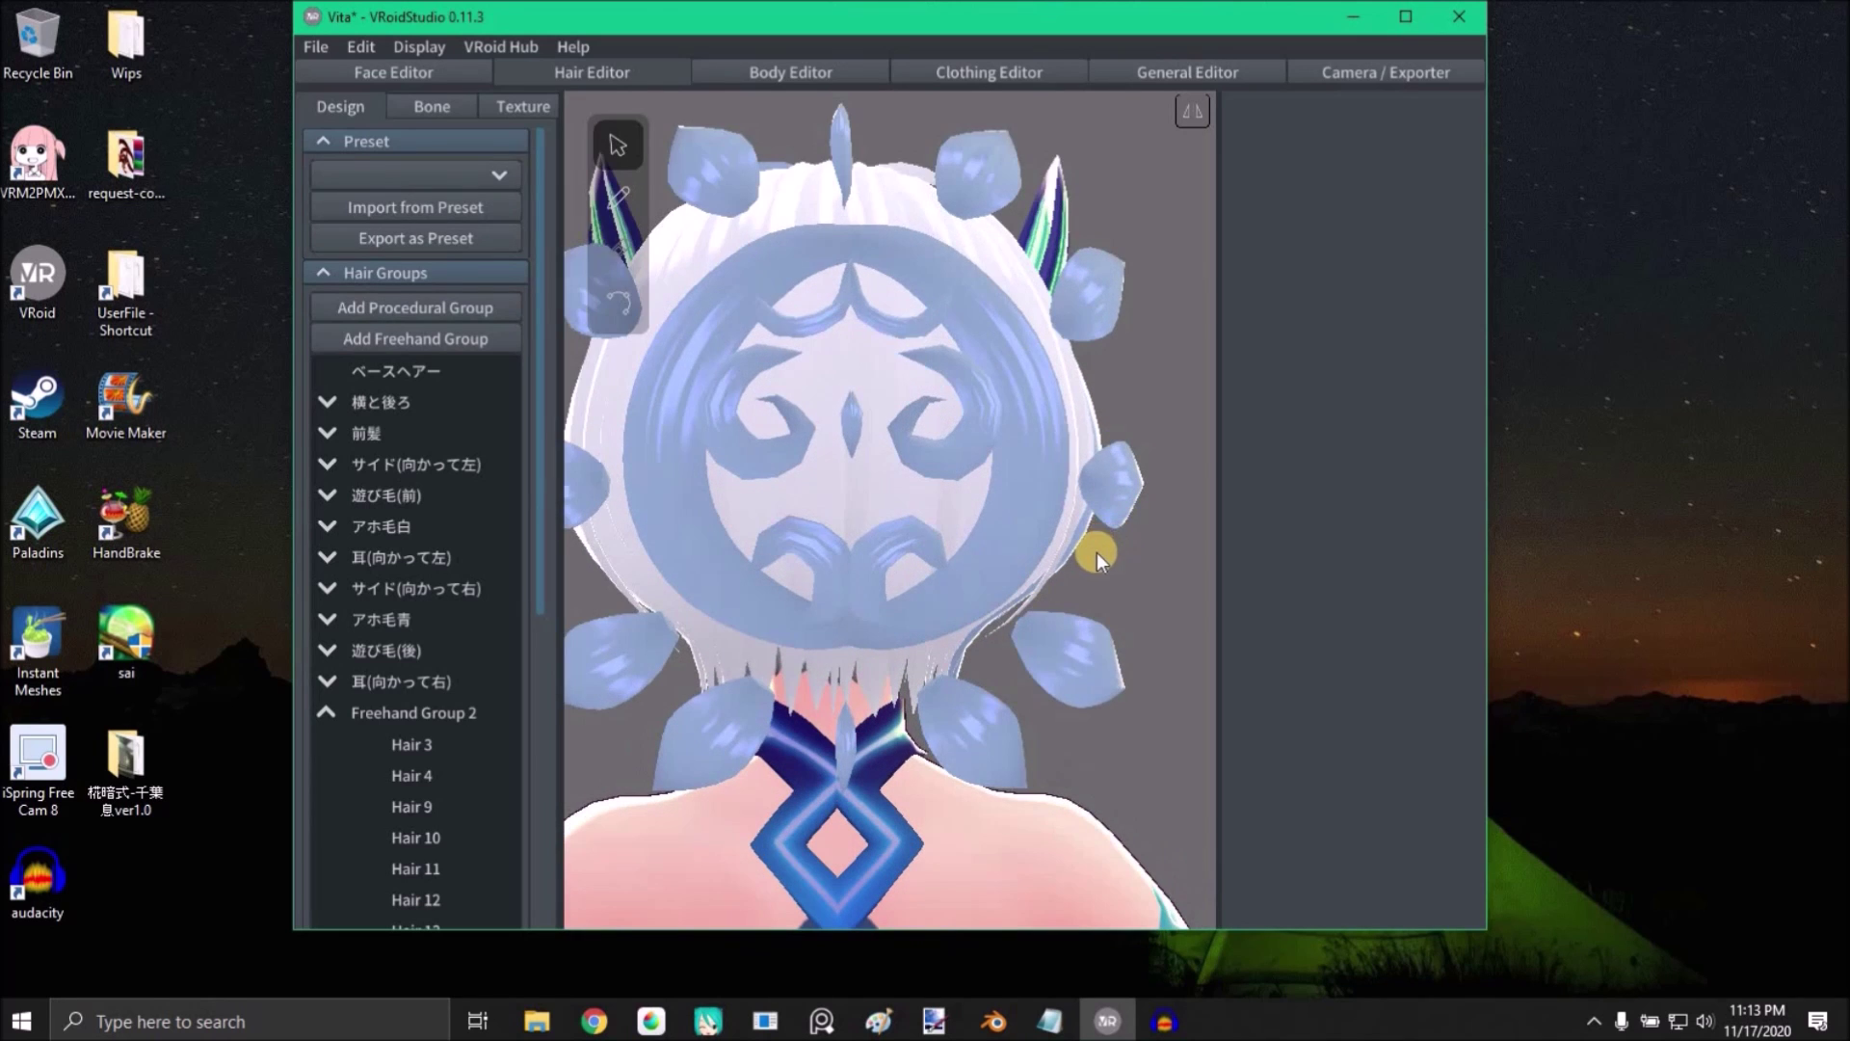
scroll(1098, 553, "down", 4)
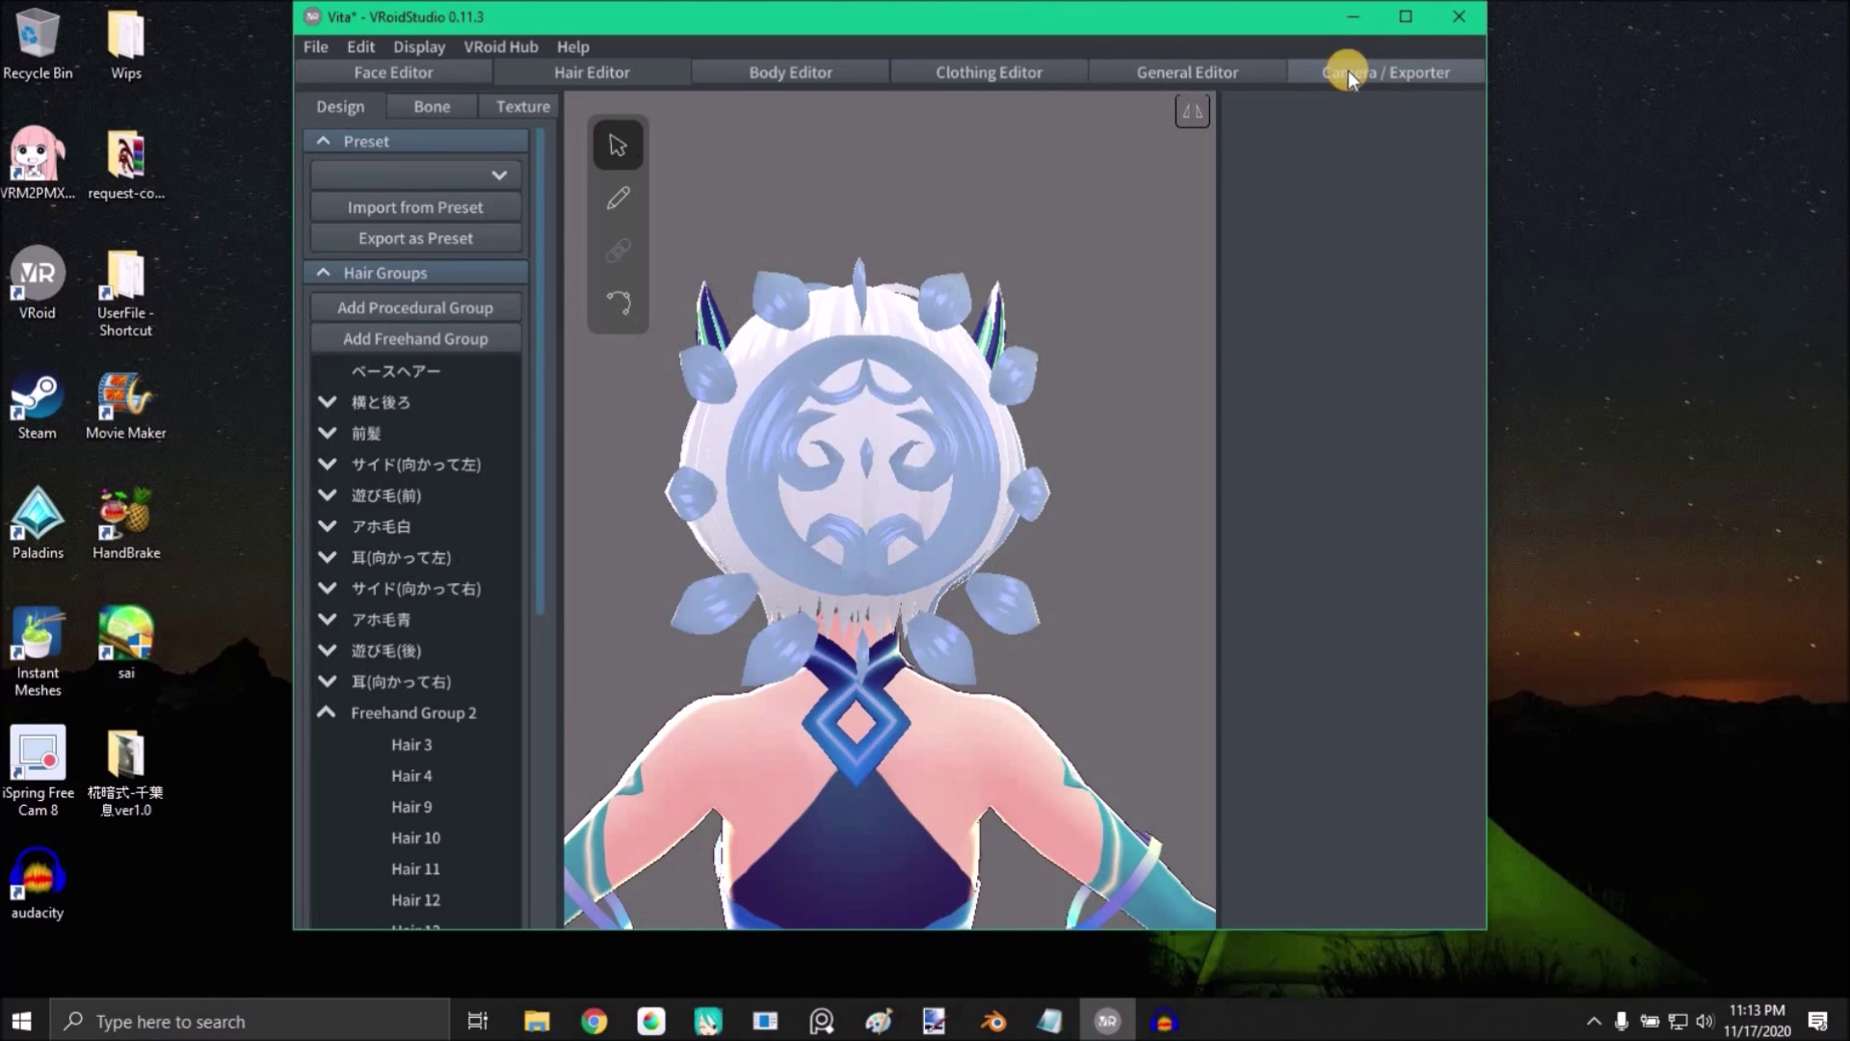
Step: Play the Standby 7 female animation in the Camera / Exporter and examine the ornament from behind and from the front
left_click(1362, 69)
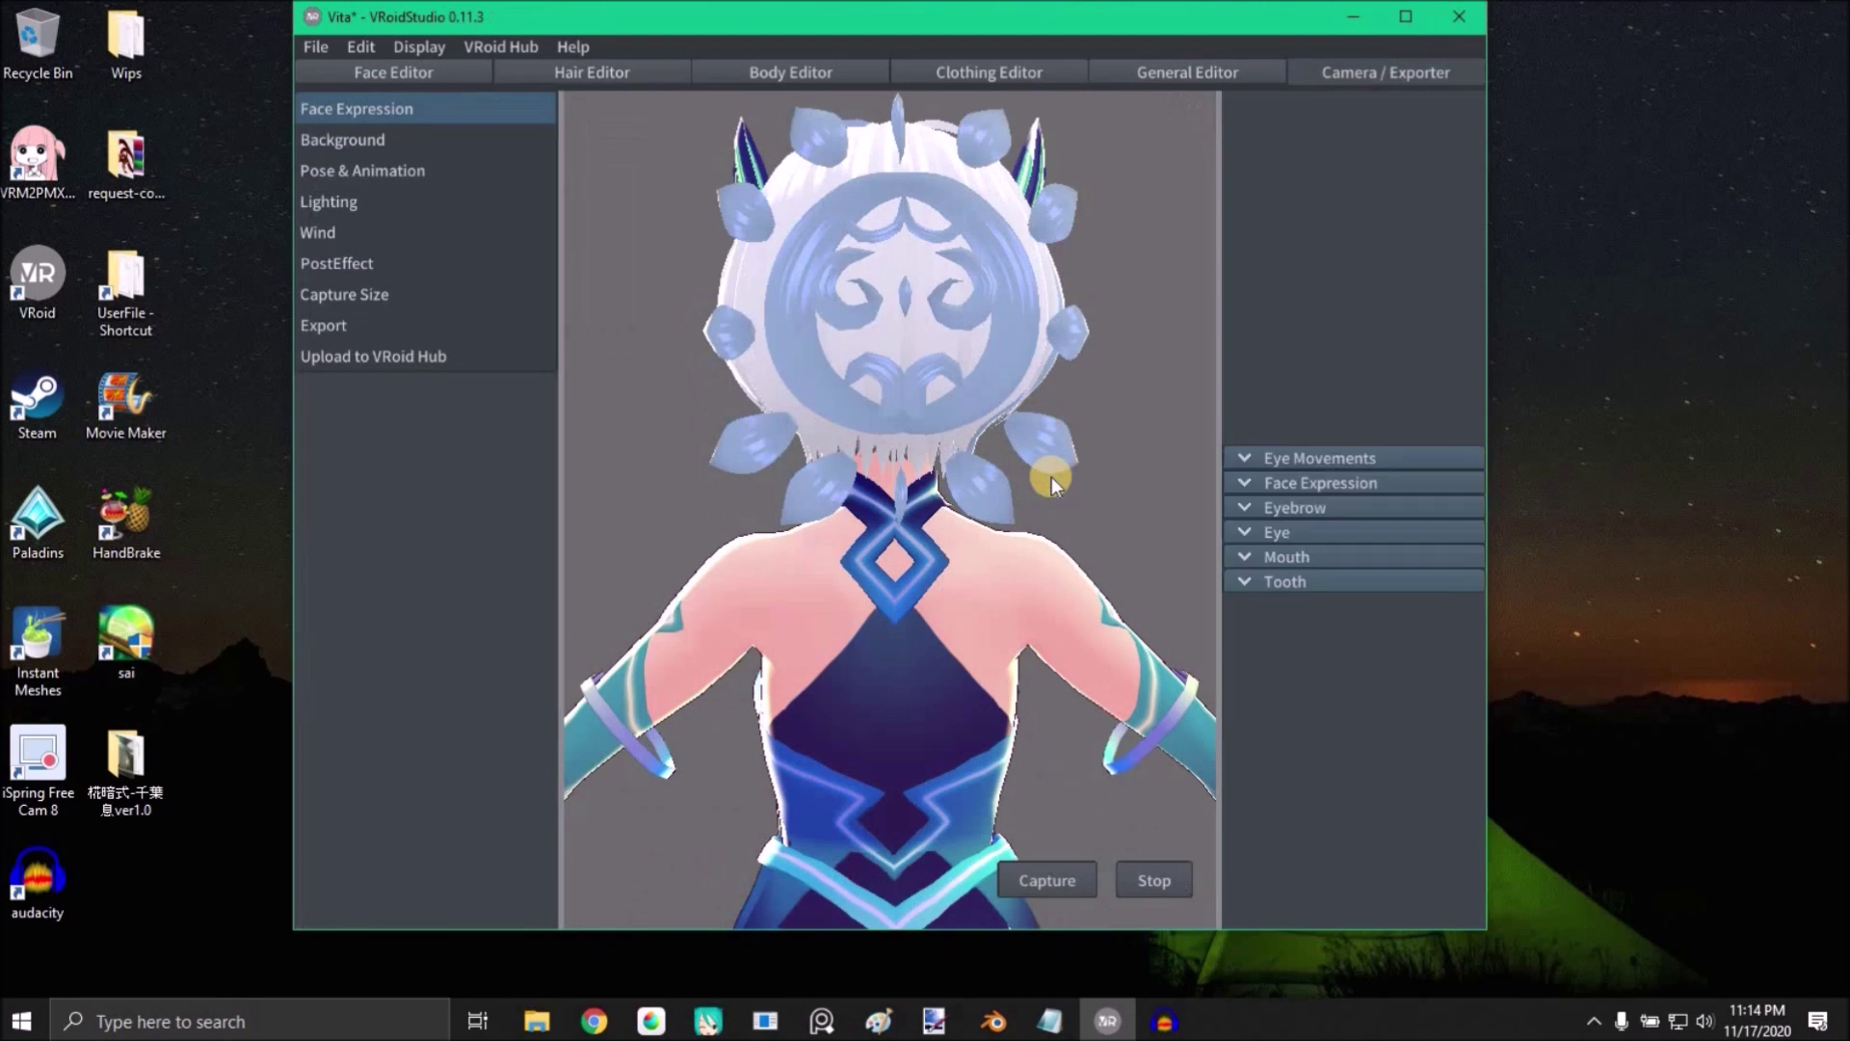
left_click(371, 169)
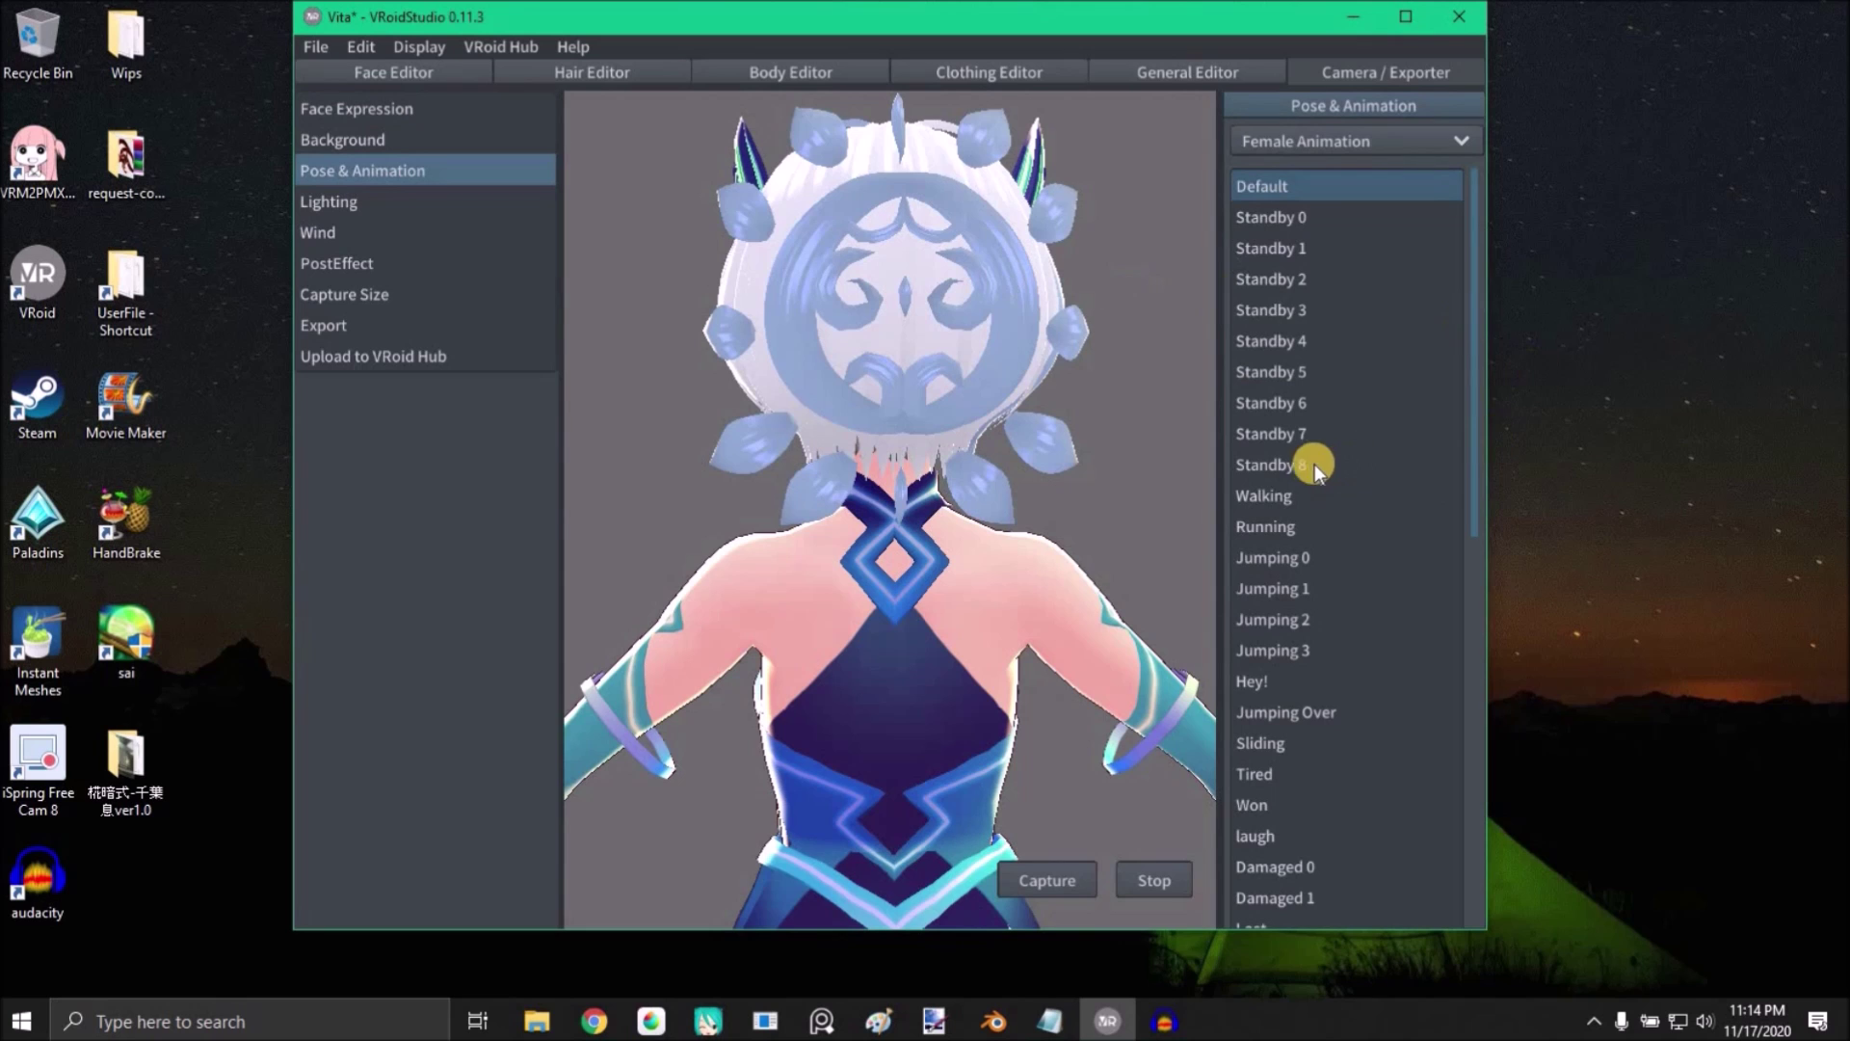
left_click(1286, 433)
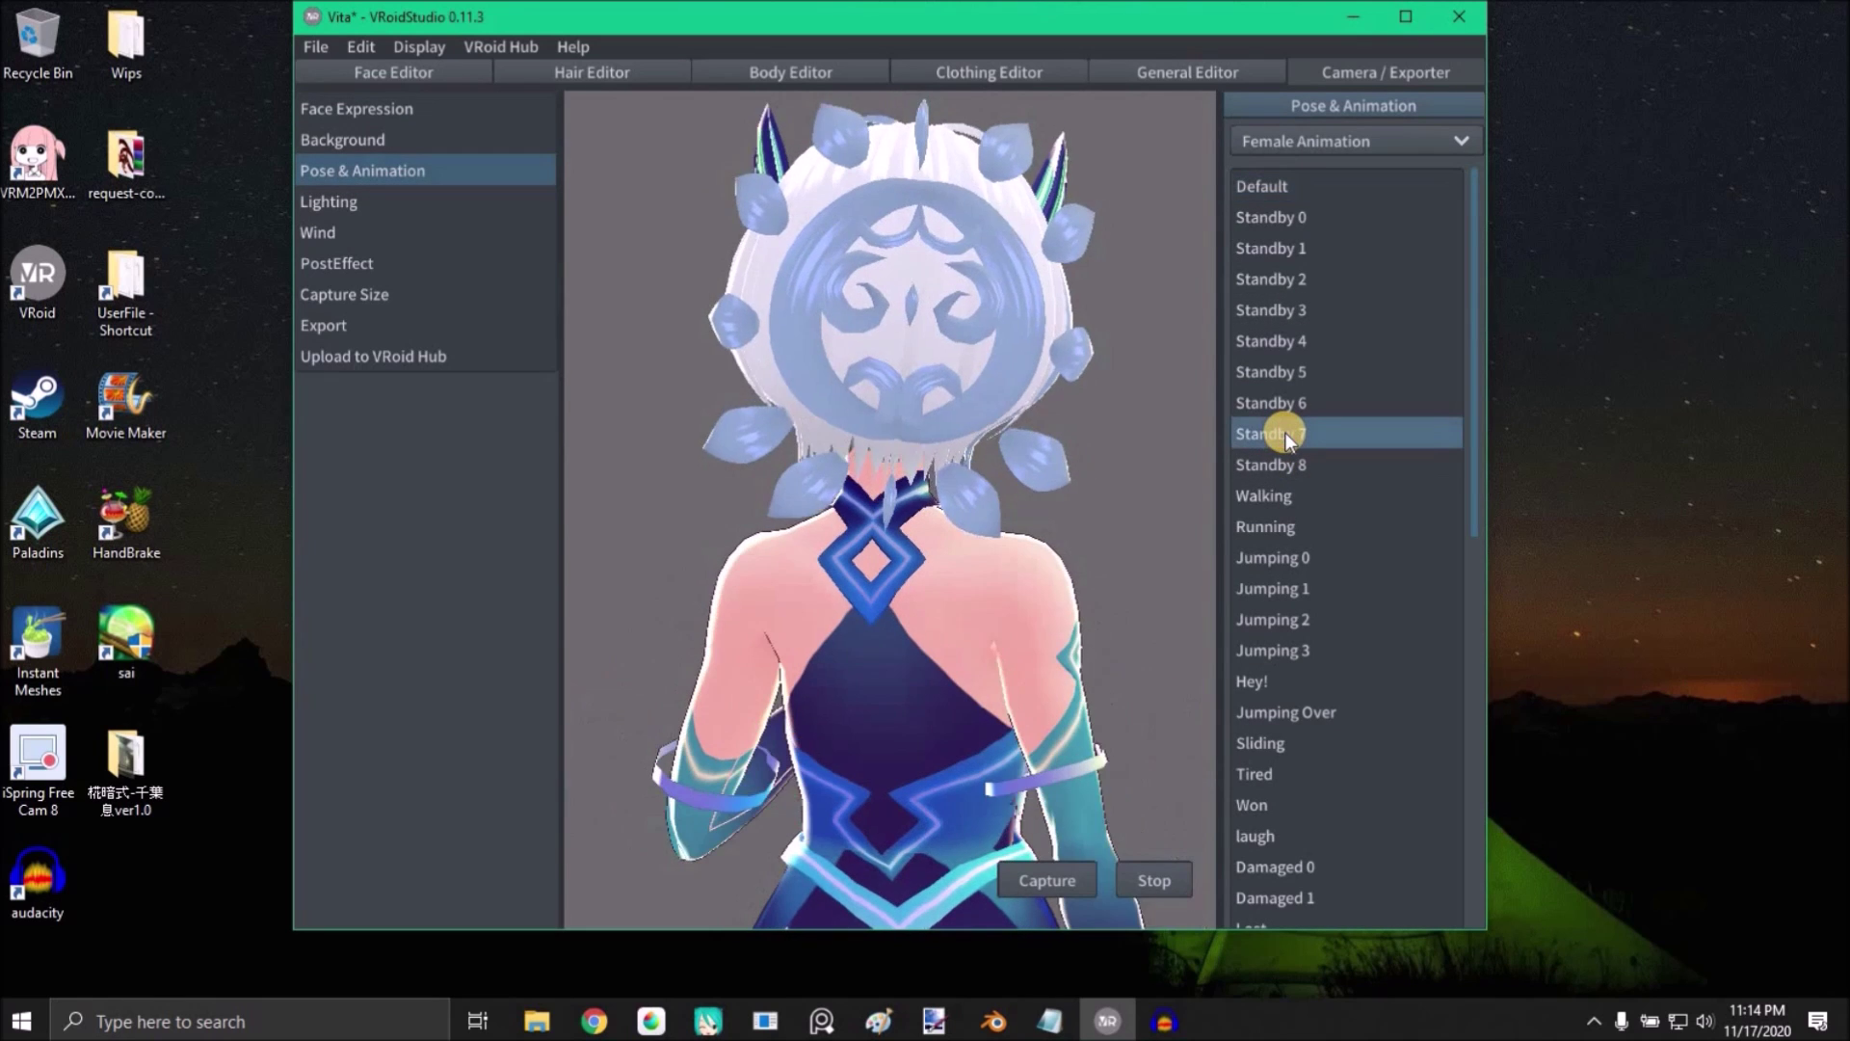
scroll(857, 636, "down", 1)
scroll(857, 636, "down", 1)
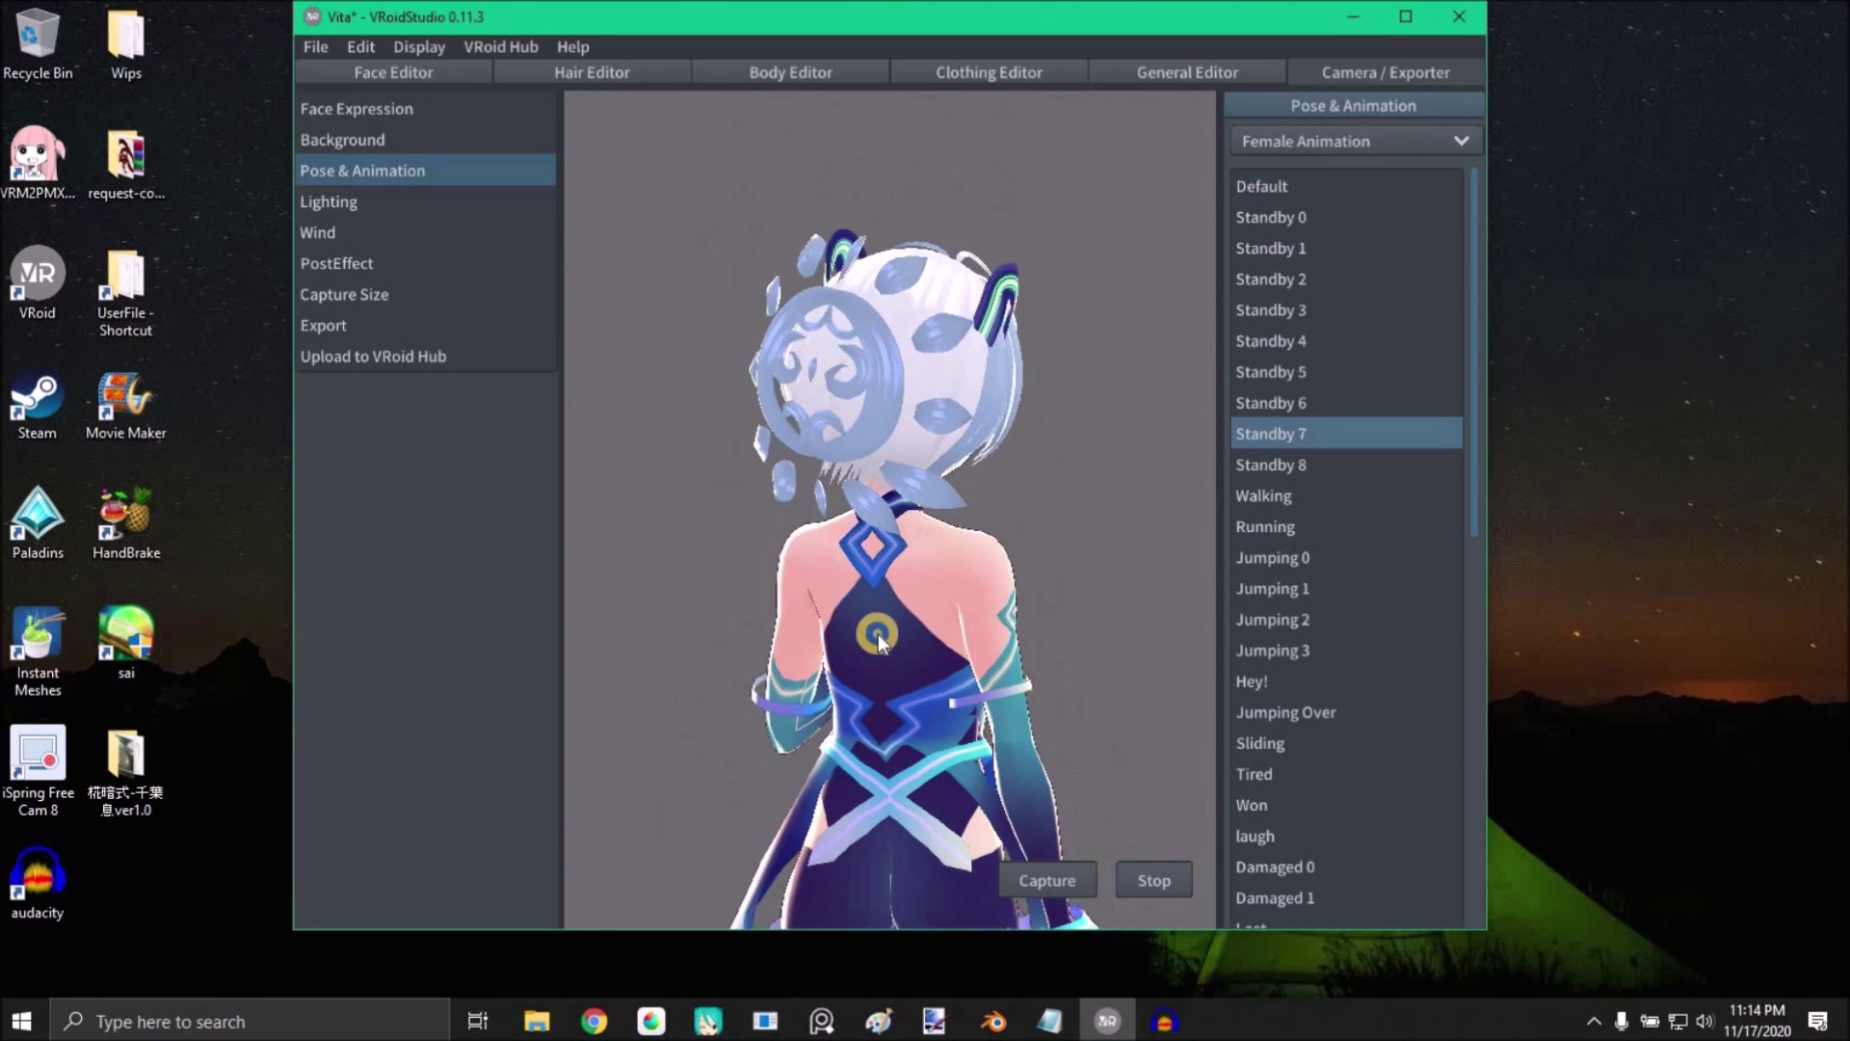
left_click_drag(877, 633, 1011, 636)
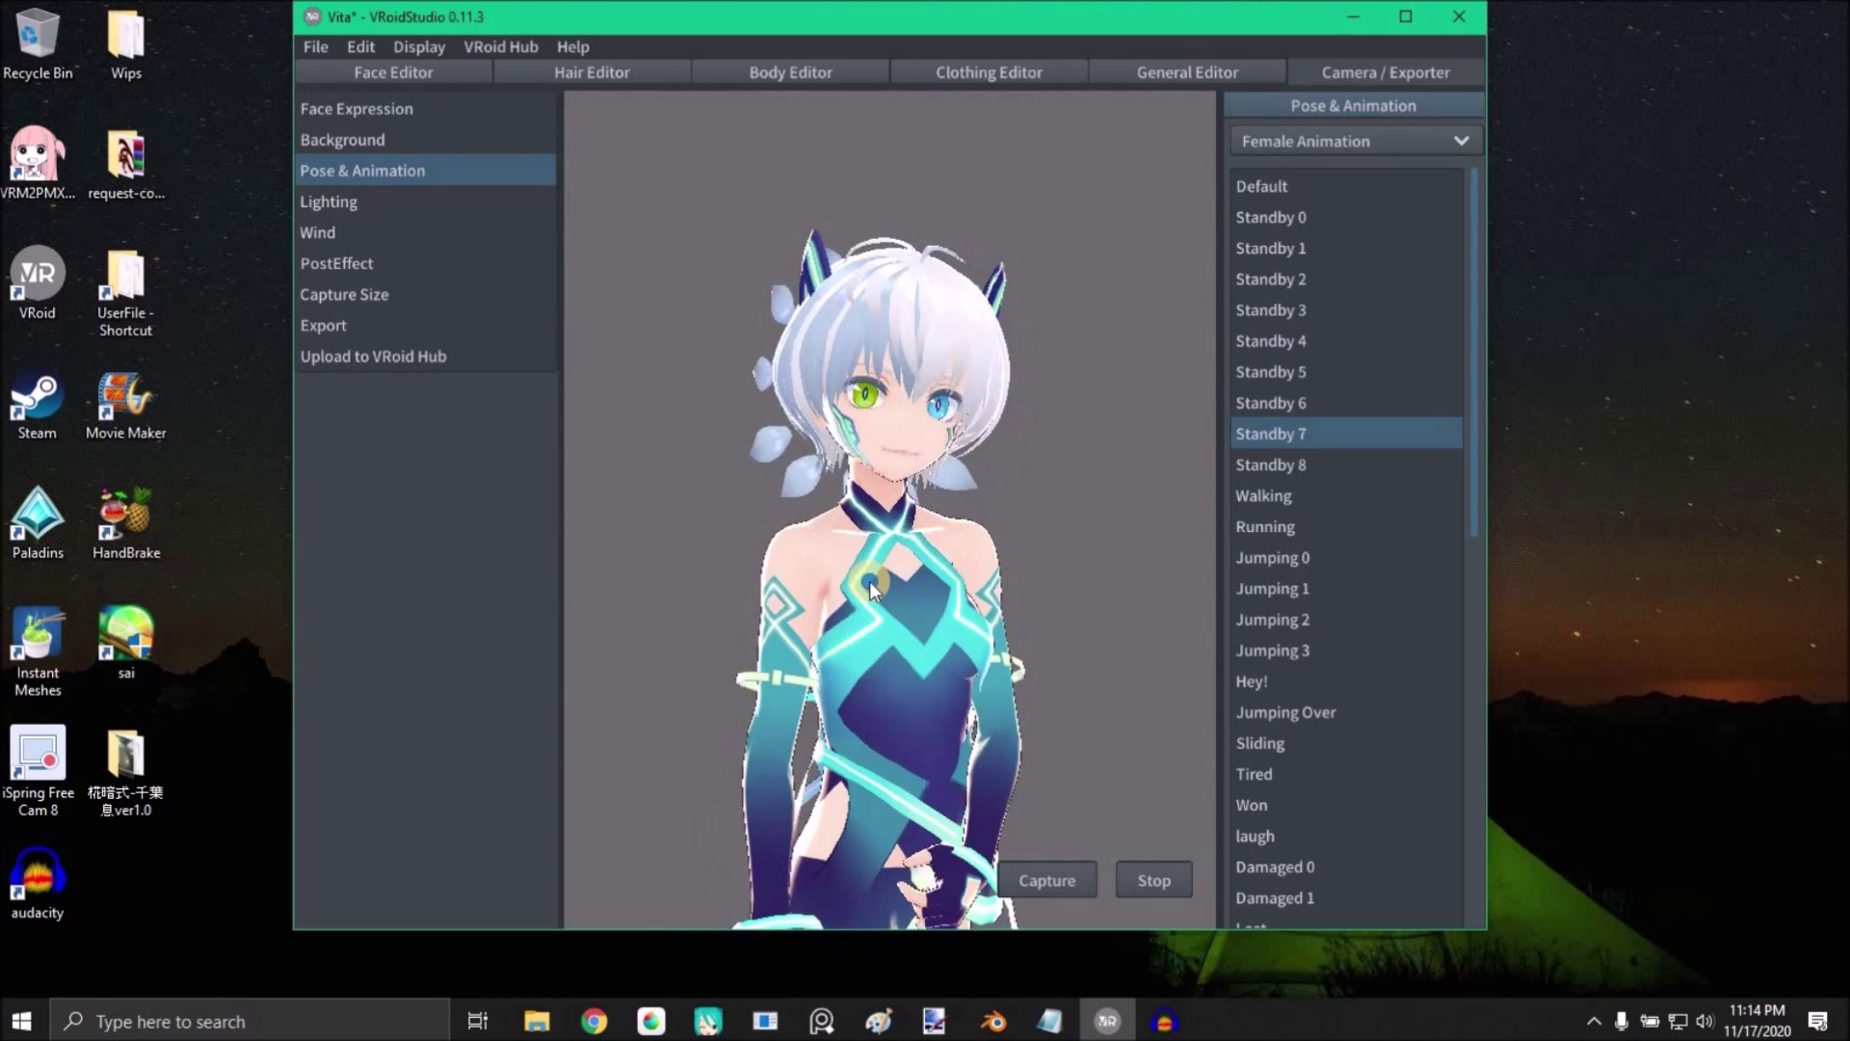
right_click_drag(797, 560, 996, 556)
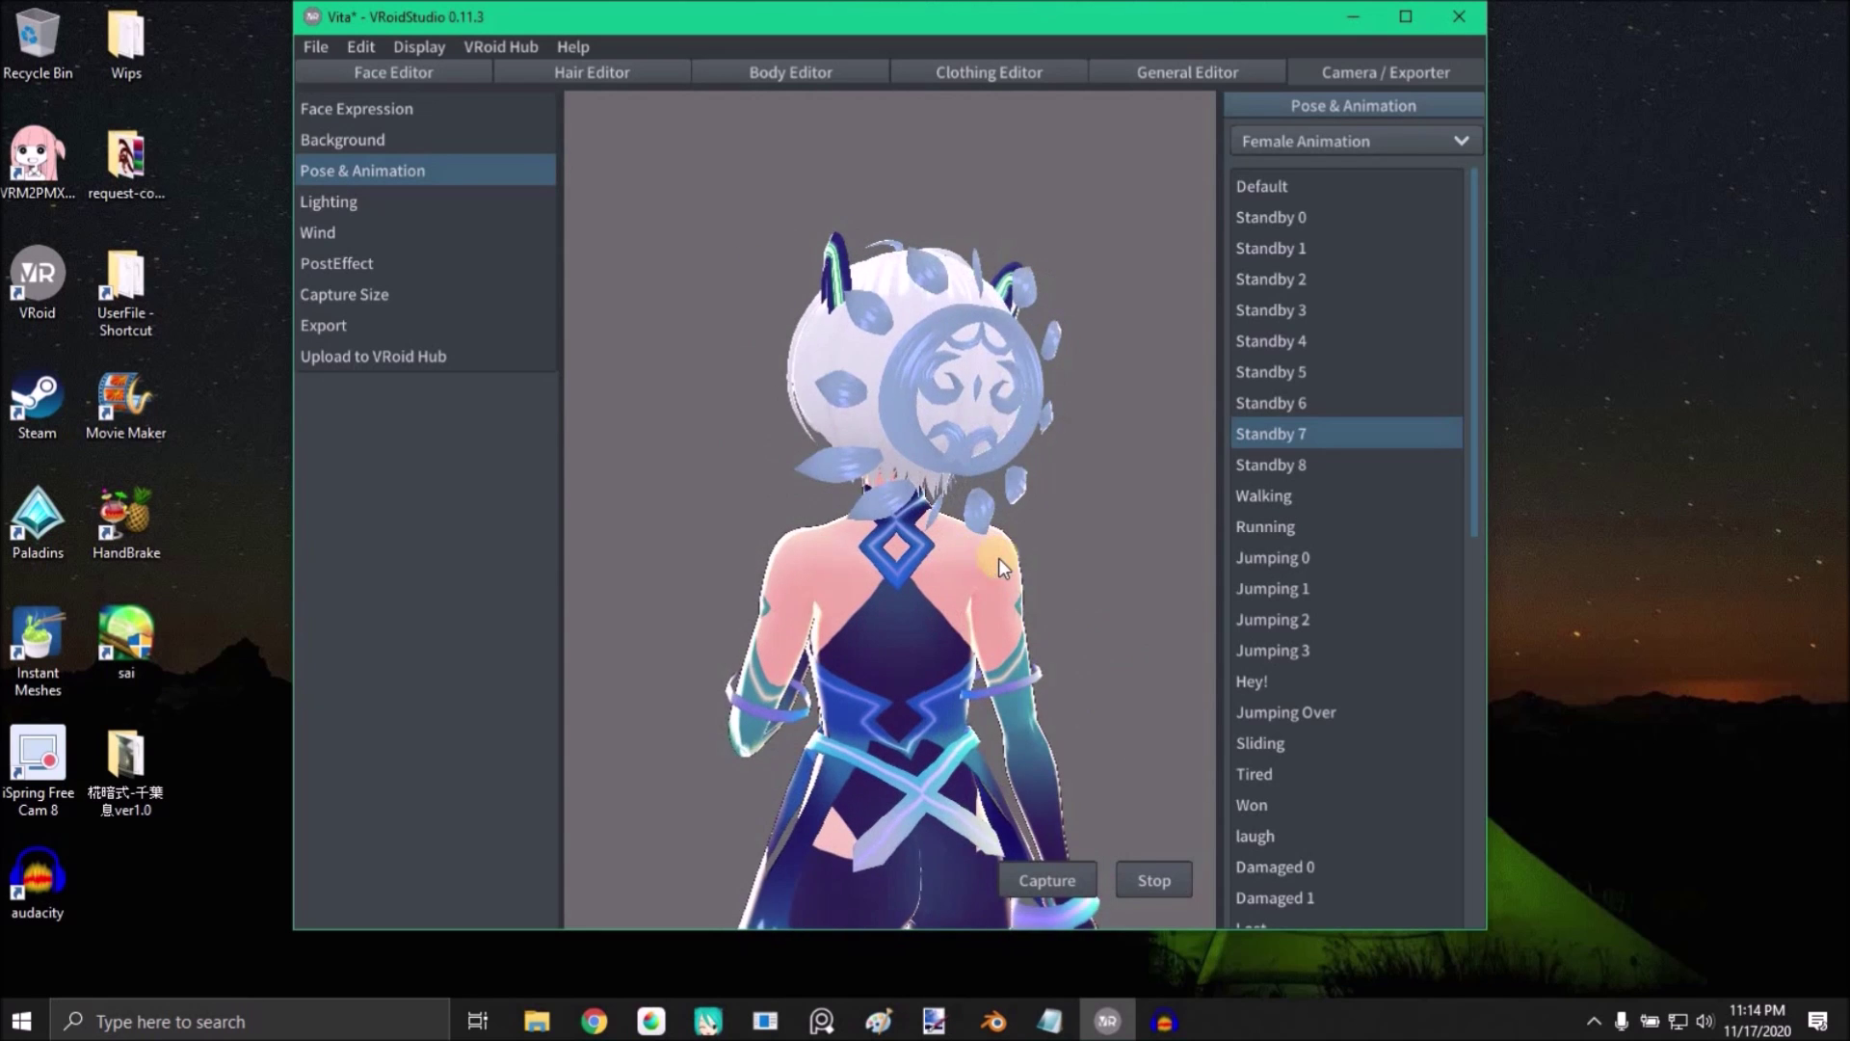